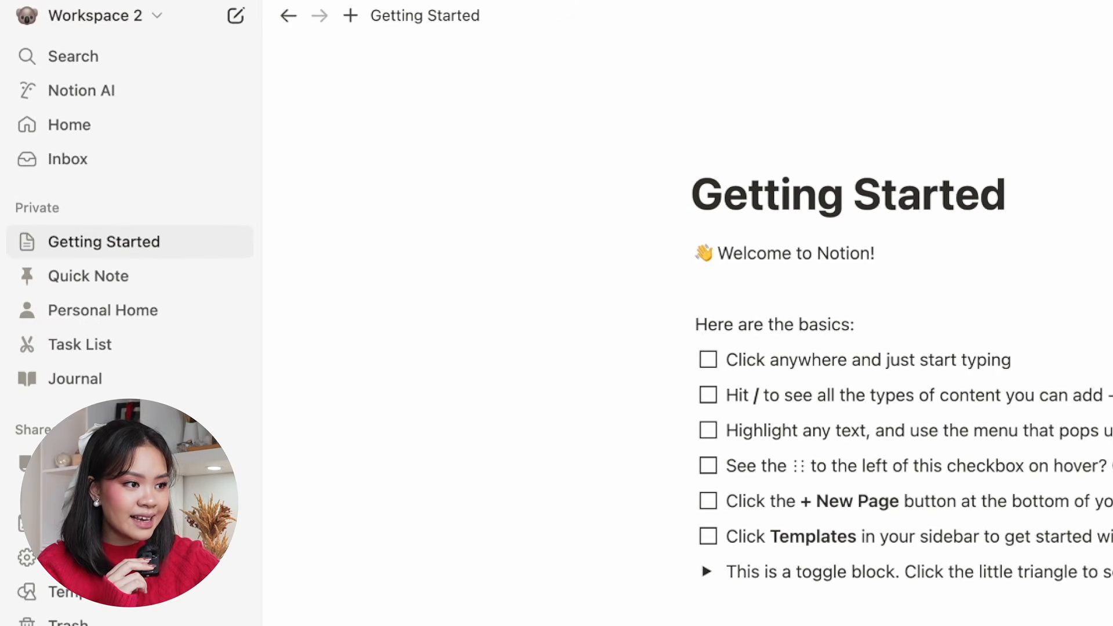
Look at the workspace switcher, Notion AI and the inbox.
left_click(158, 18)
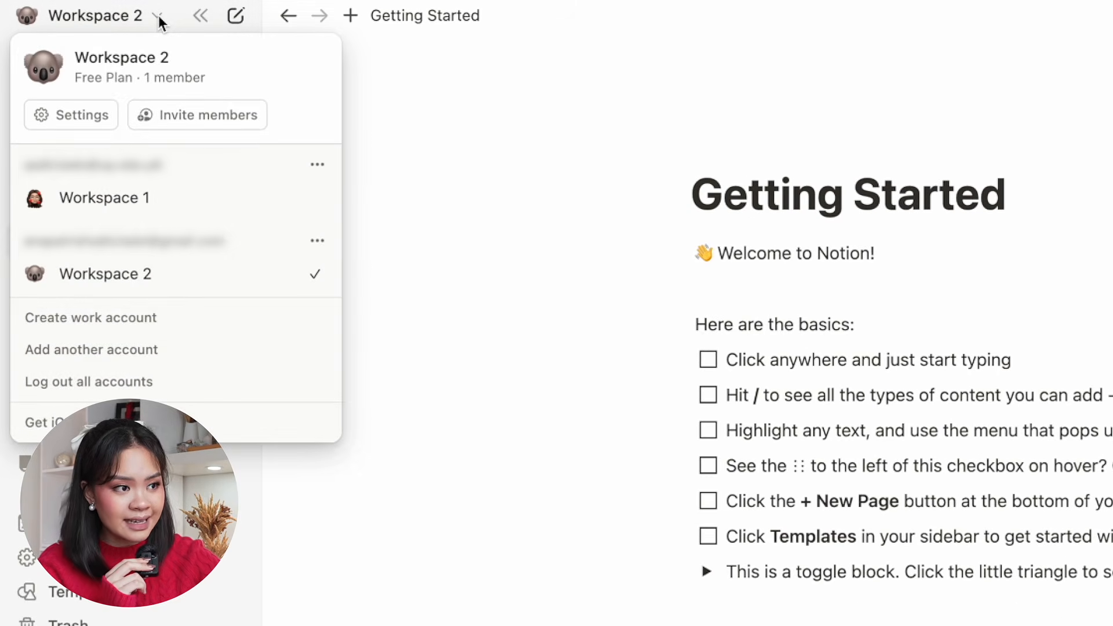
left_click(159, 18)
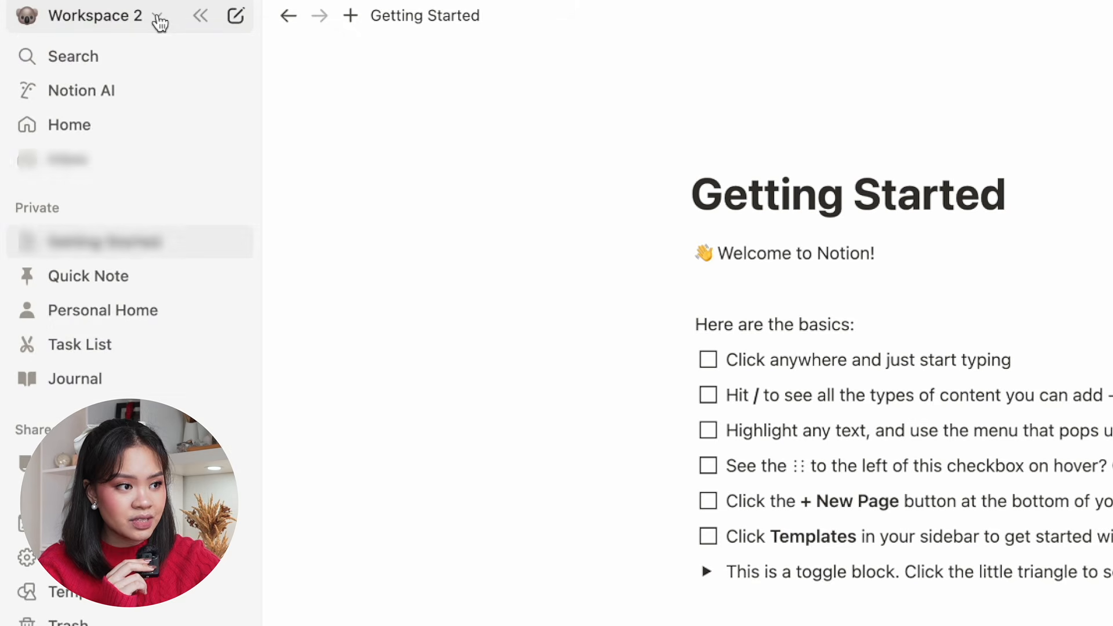
left_click(161, 92)
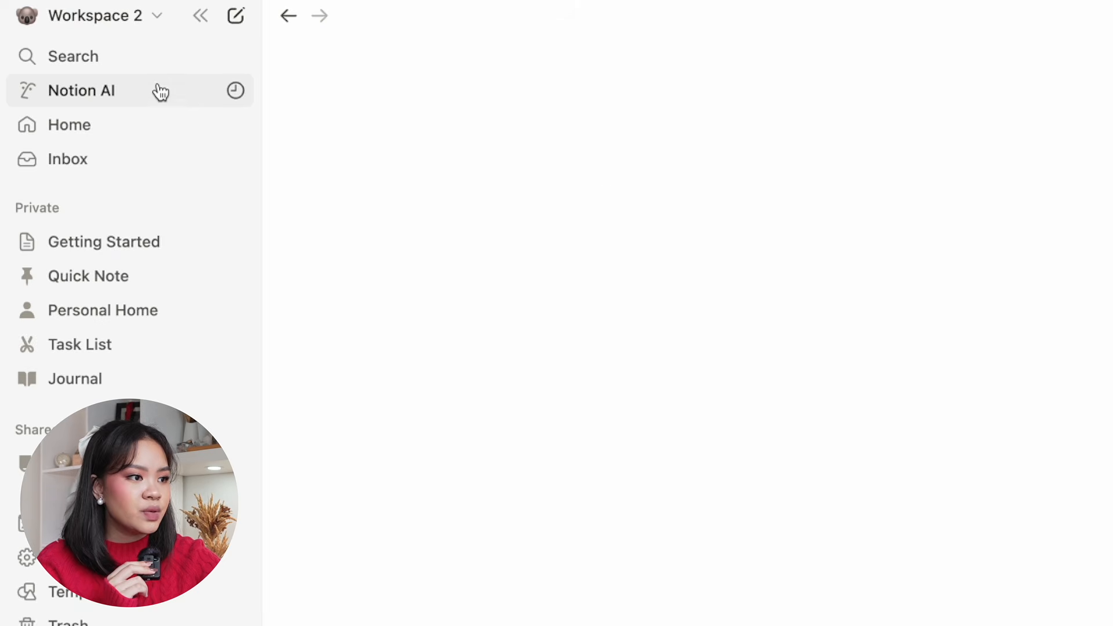
left_click(156, 164)
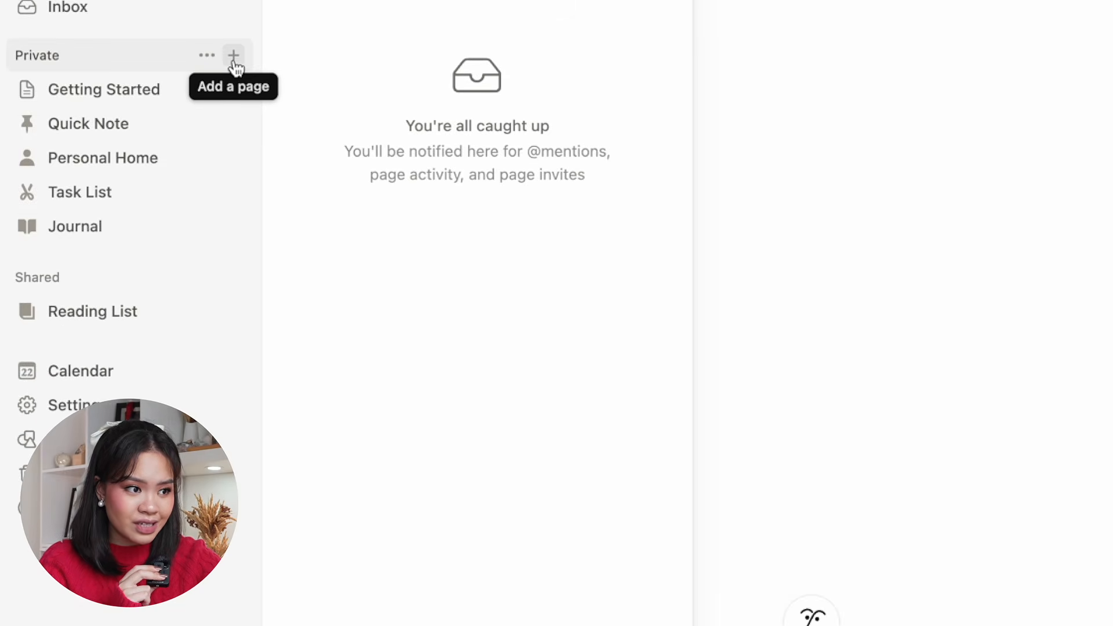
Create a new private page titled Life Dashboard and add it to Favorites.
left_click(234, 56)
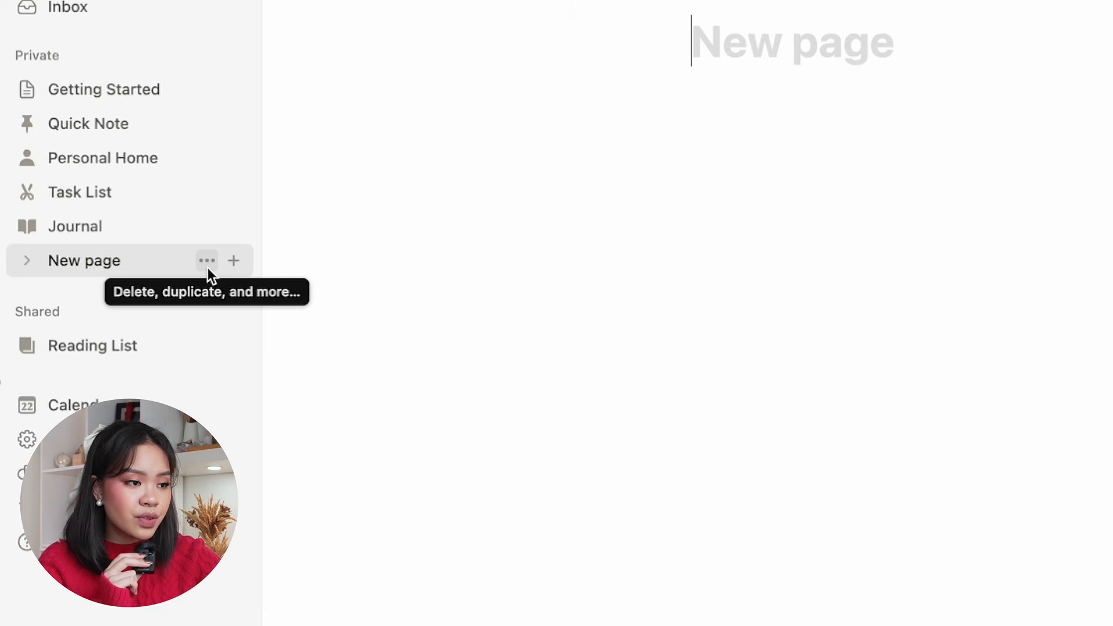
left_click(208, 266)
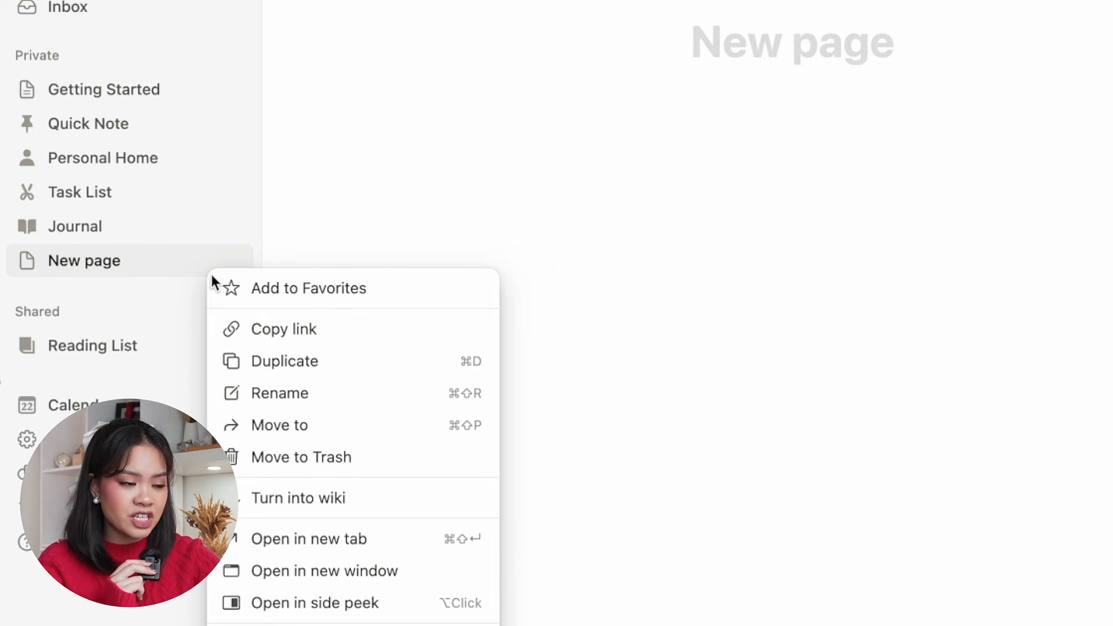
left_click(223, 290)
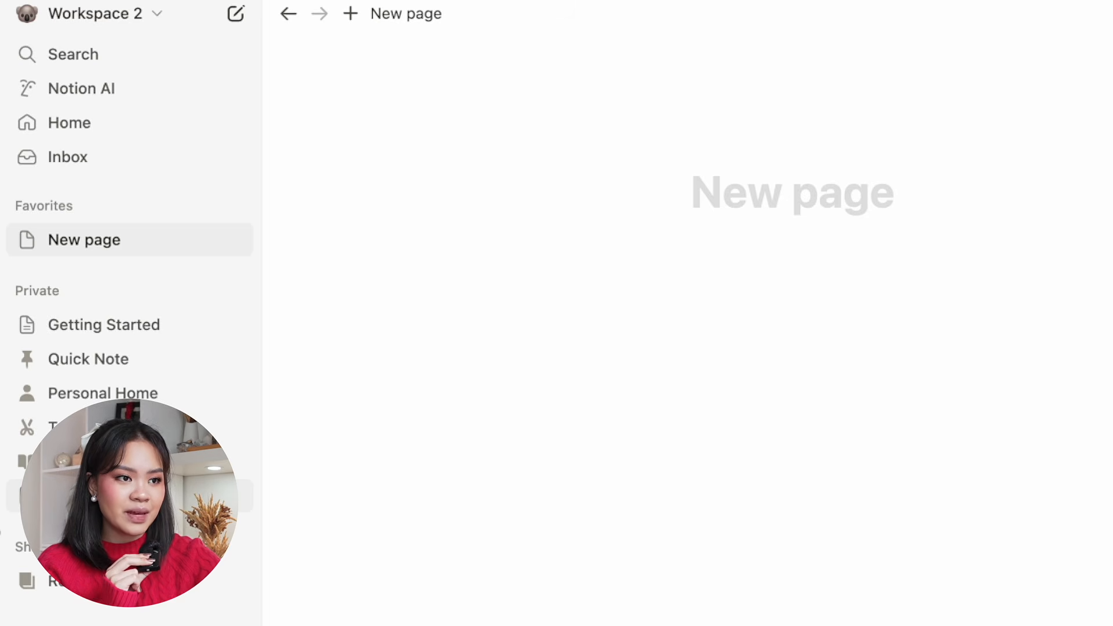
type("Life Dashboard")
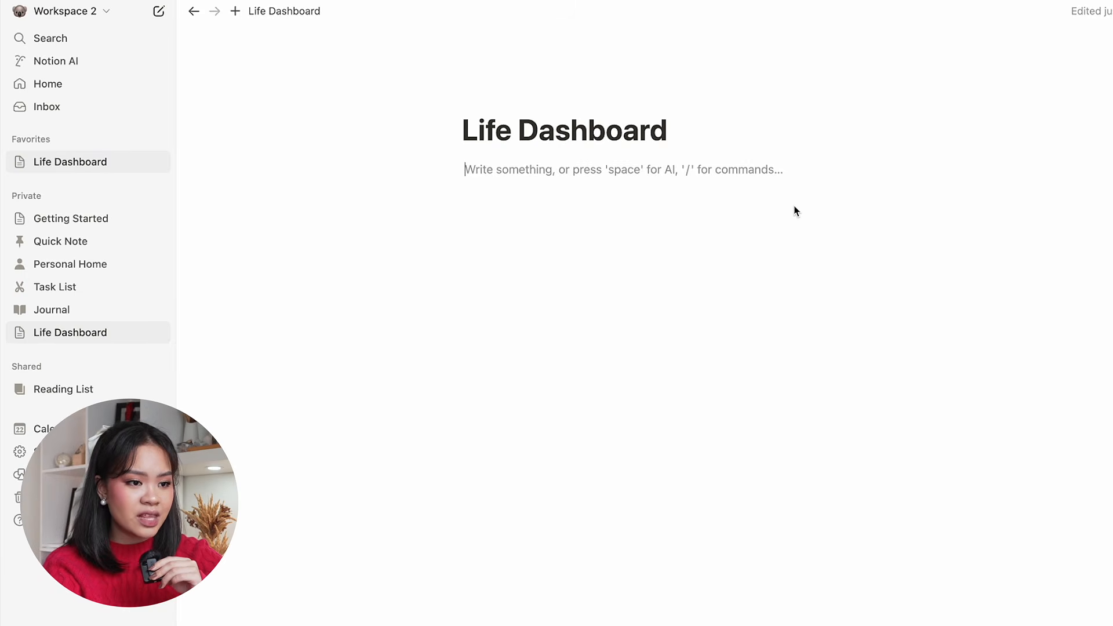
Browse the block types available for the first line of the Life Dashboard page.
type("/")
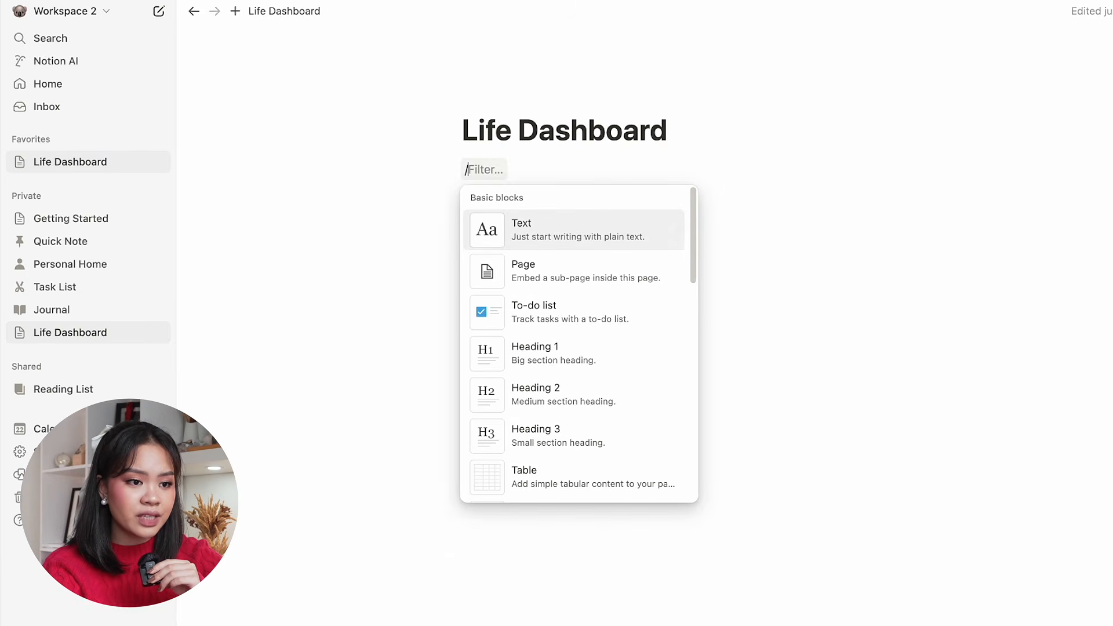
key("BackSpace")
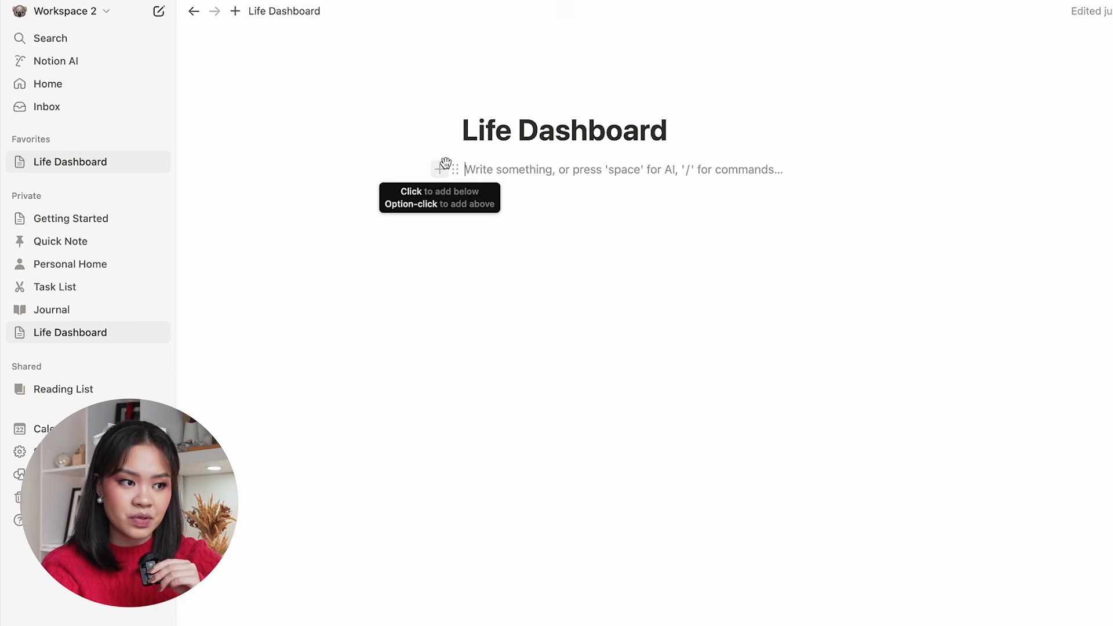
left_click(443, 167)
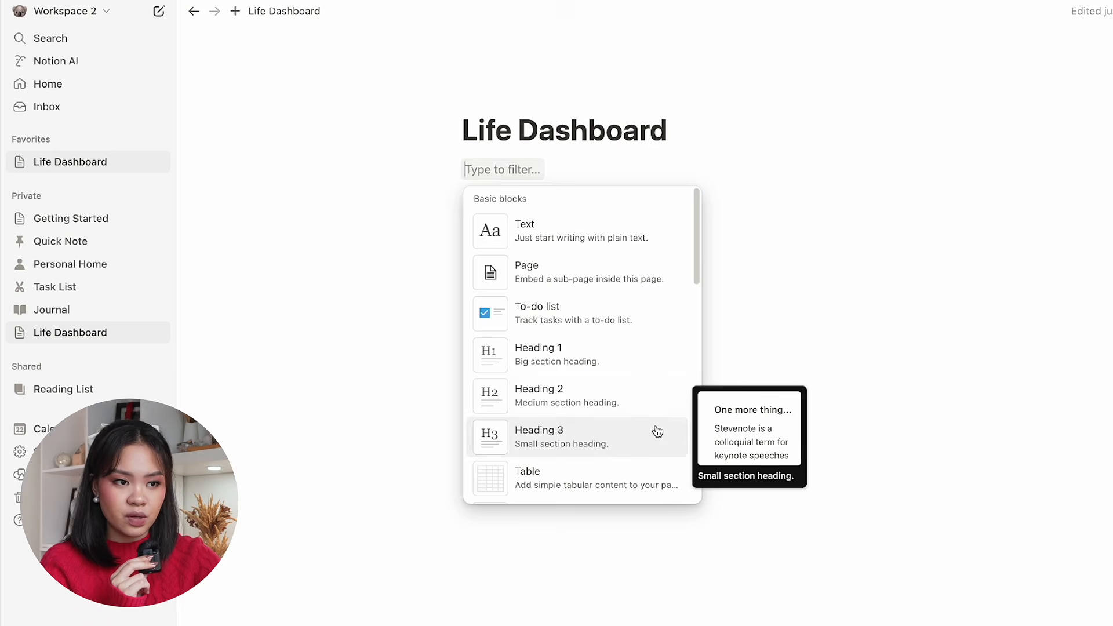
scroll(658, 432, "down", 5)
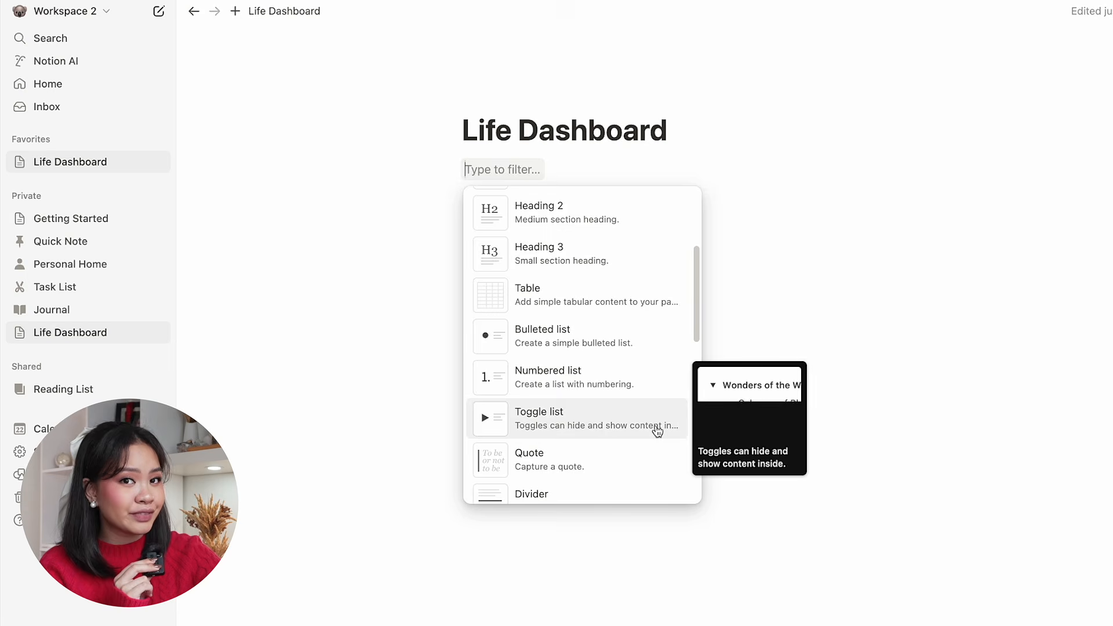
scroll(655, 429, "down", 4)
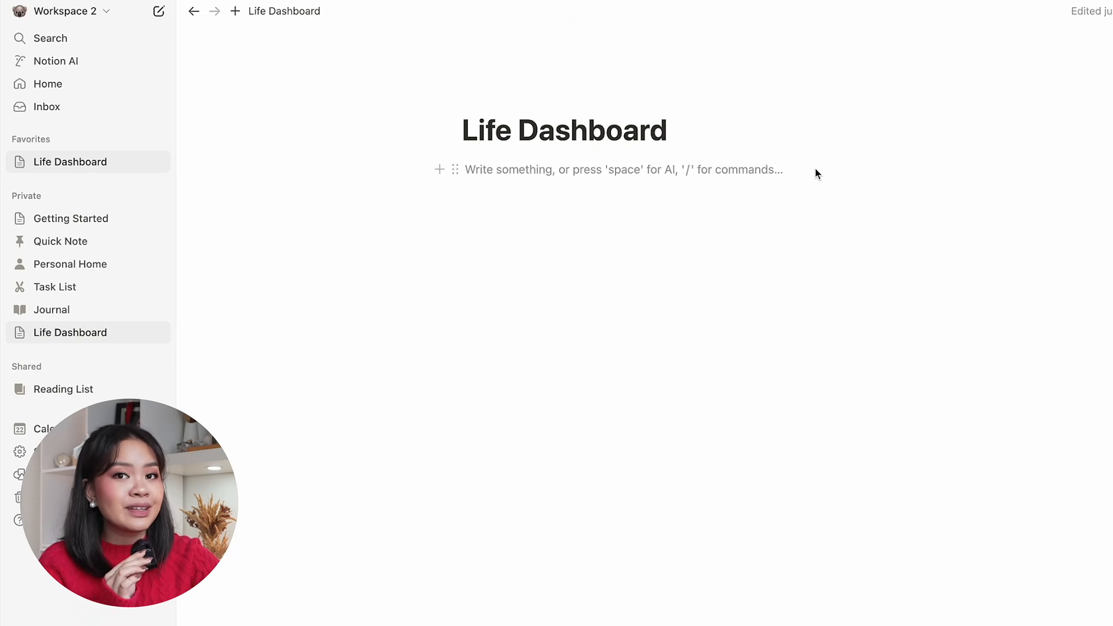
Write Routines on the first line of the page and turn it into a Heading 1.
type("Ro")
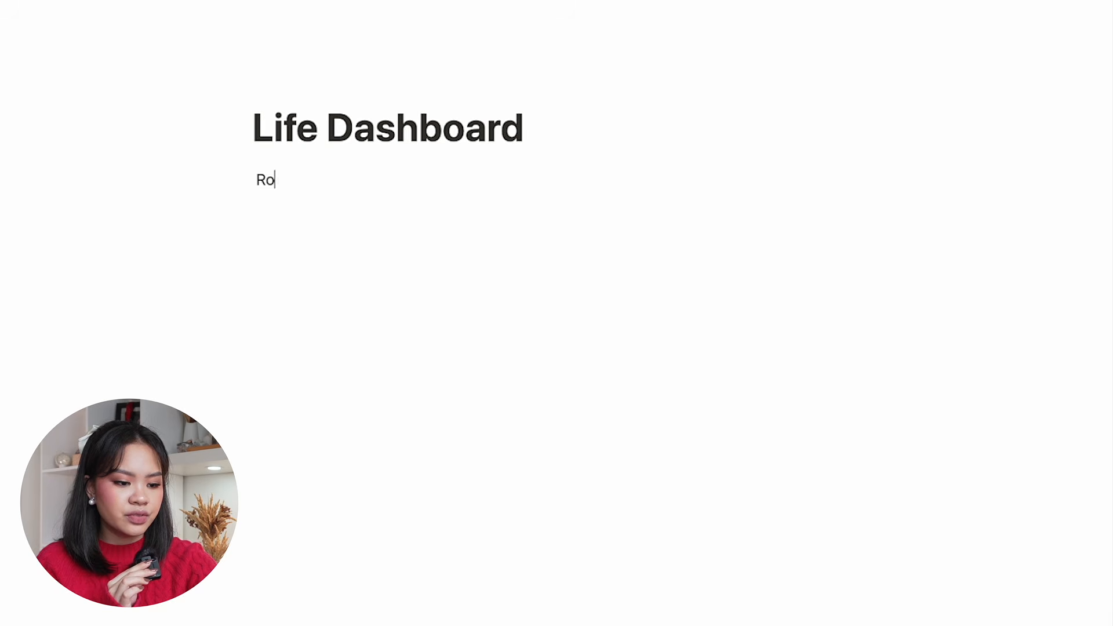
type("utines")
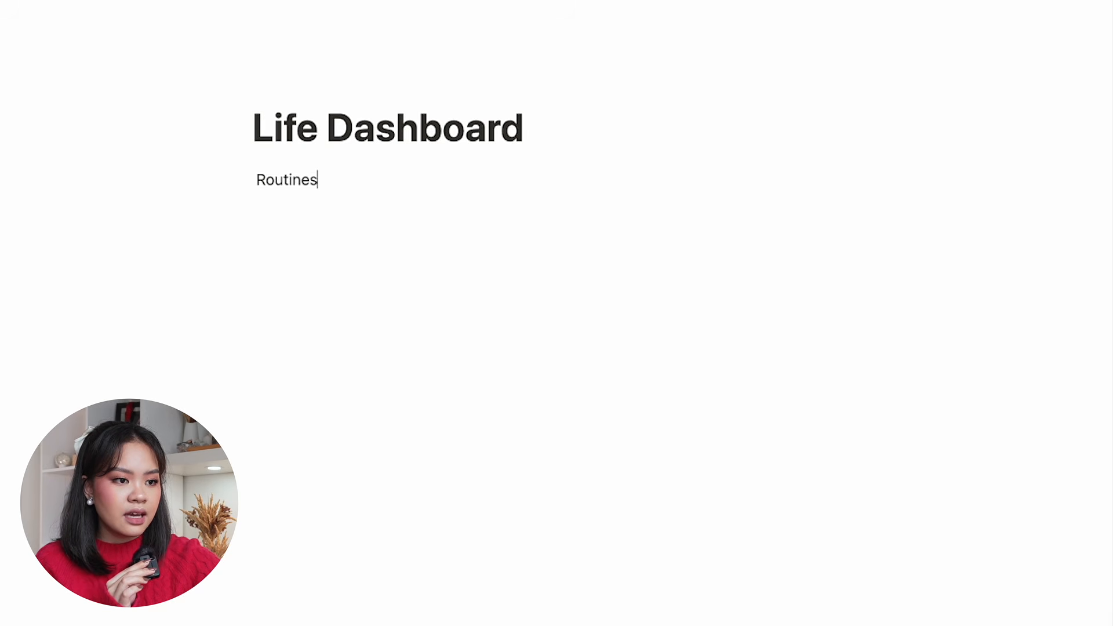
double_click(303, 184)
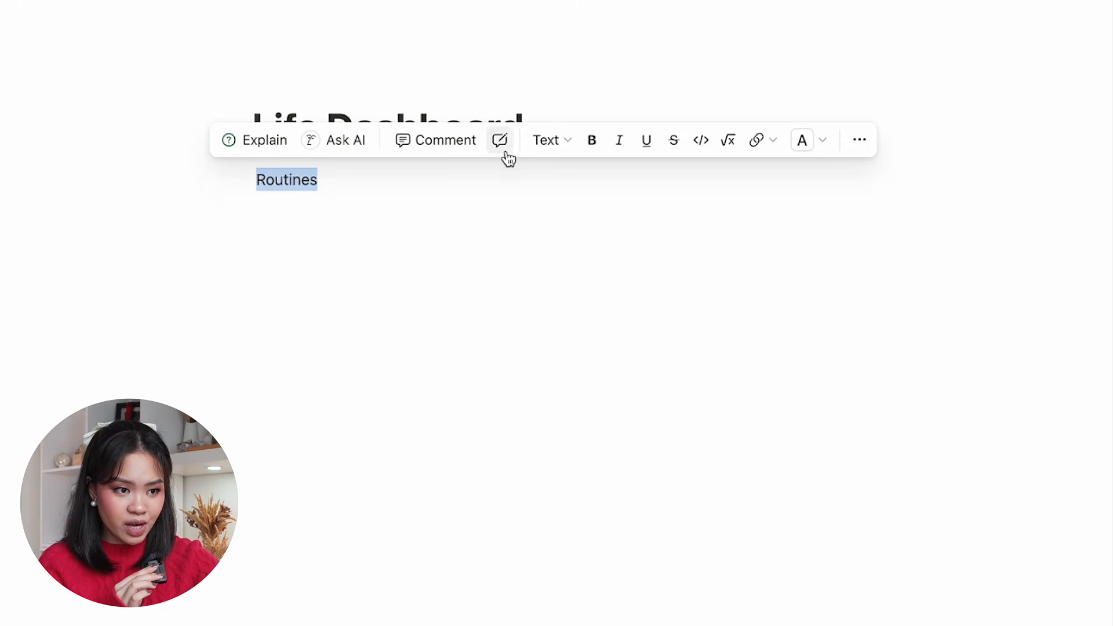
left_click(803, 144)
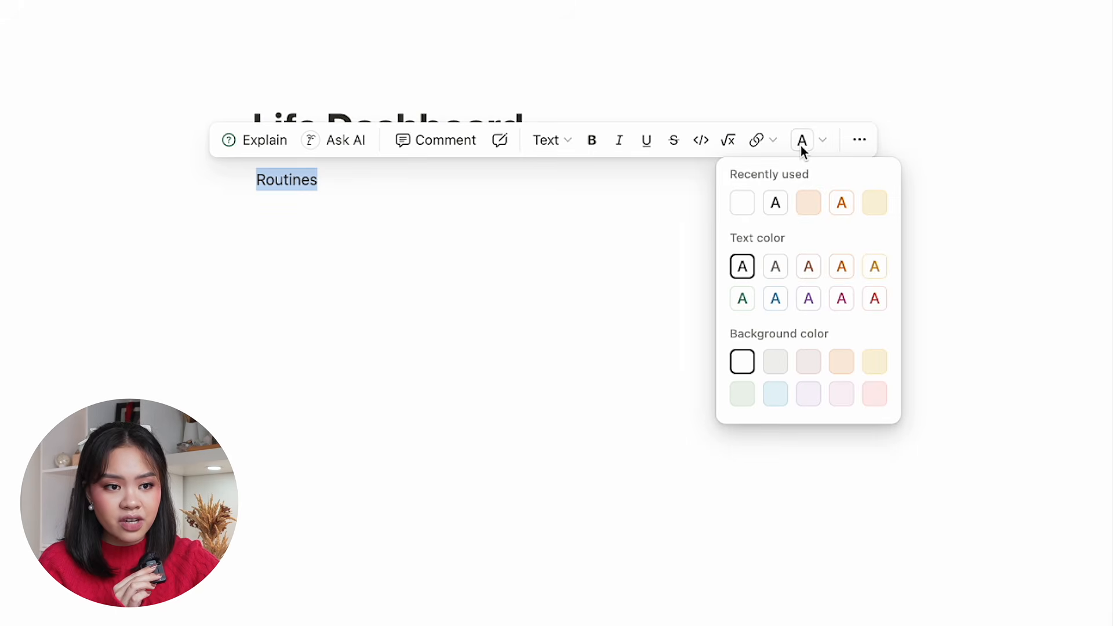
left_click(560, 140)
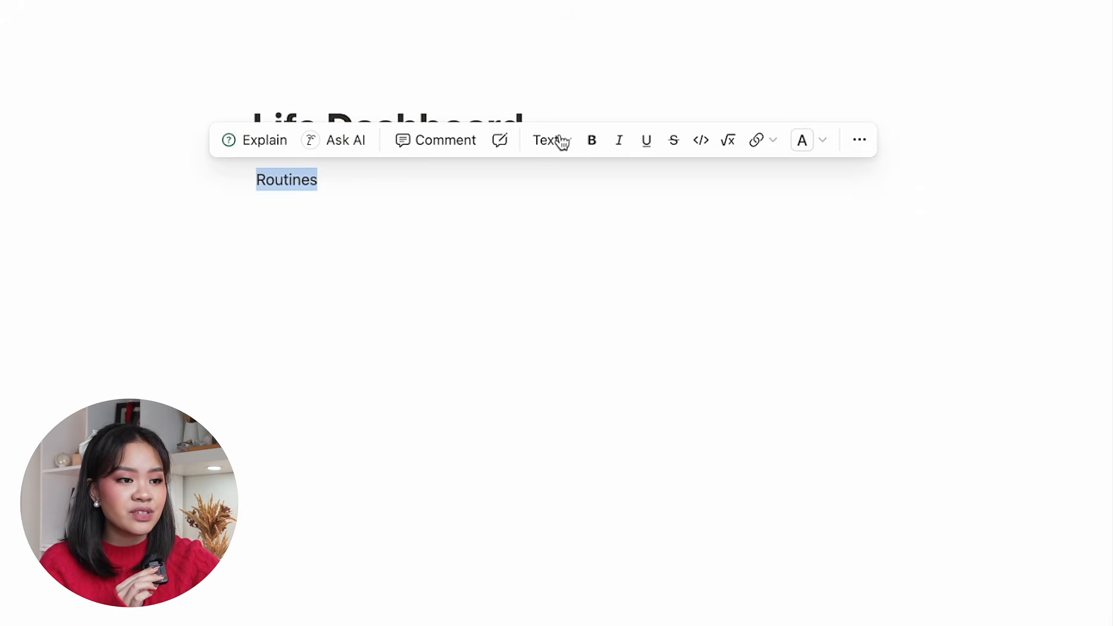
left_click(560, 141)
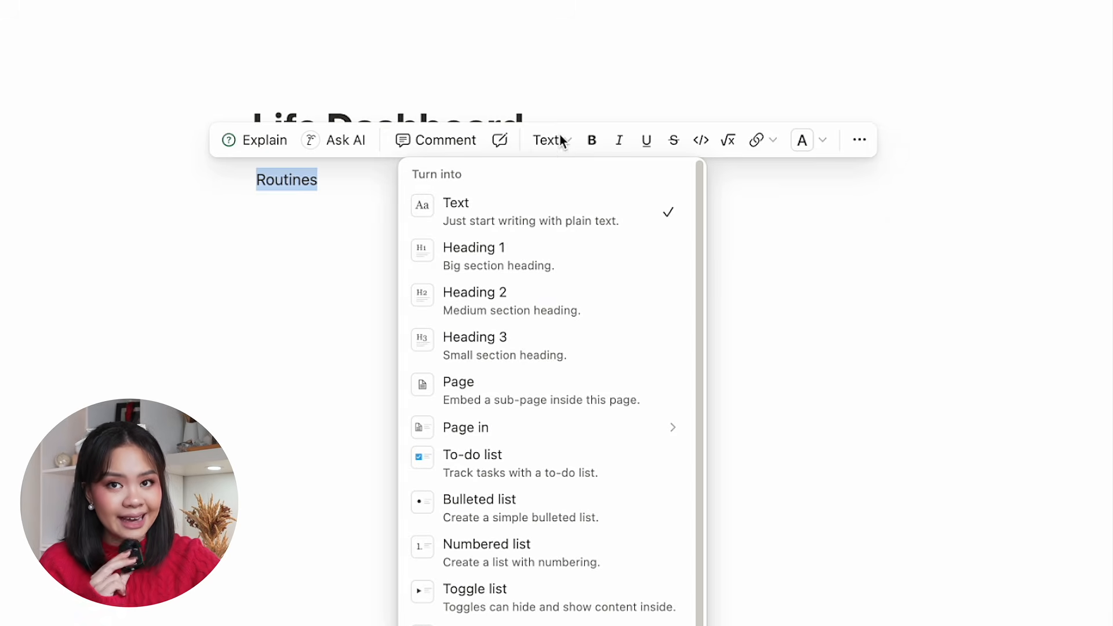
left_click(557, 269)
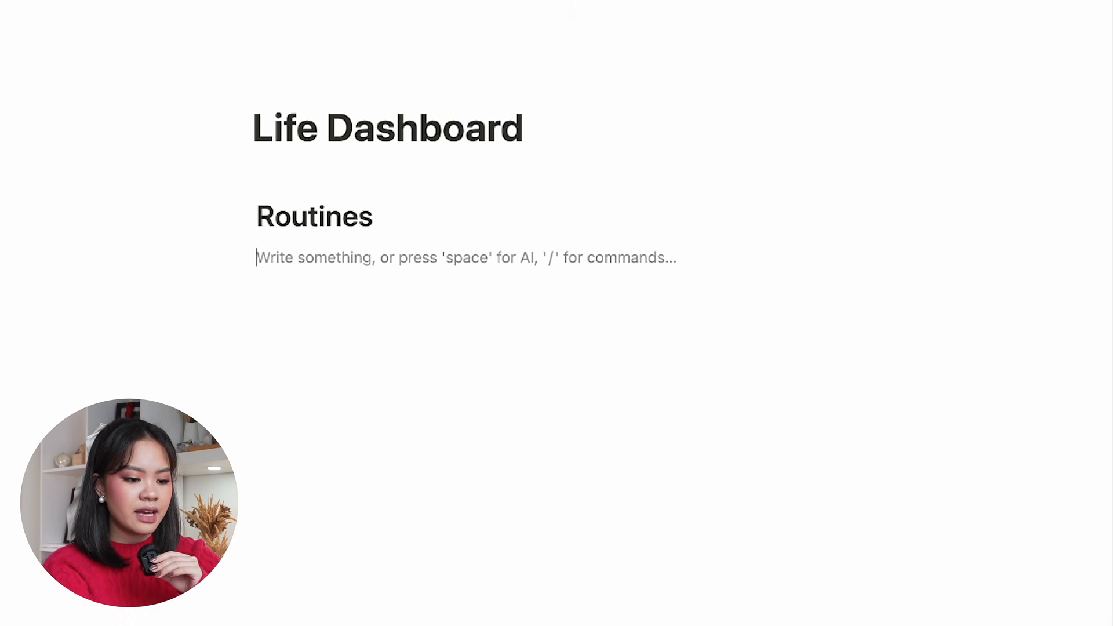
Add three text lines under the Routines heading: Morning routine, Evening routine and Weekly reset routine.
type("Mor")
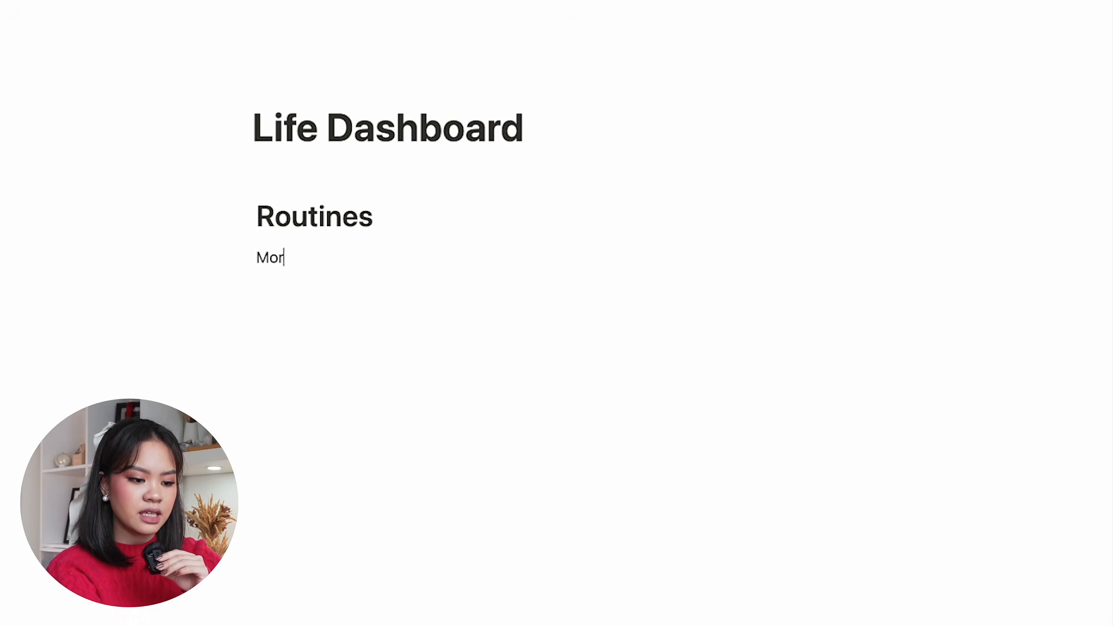
type("ning routine")
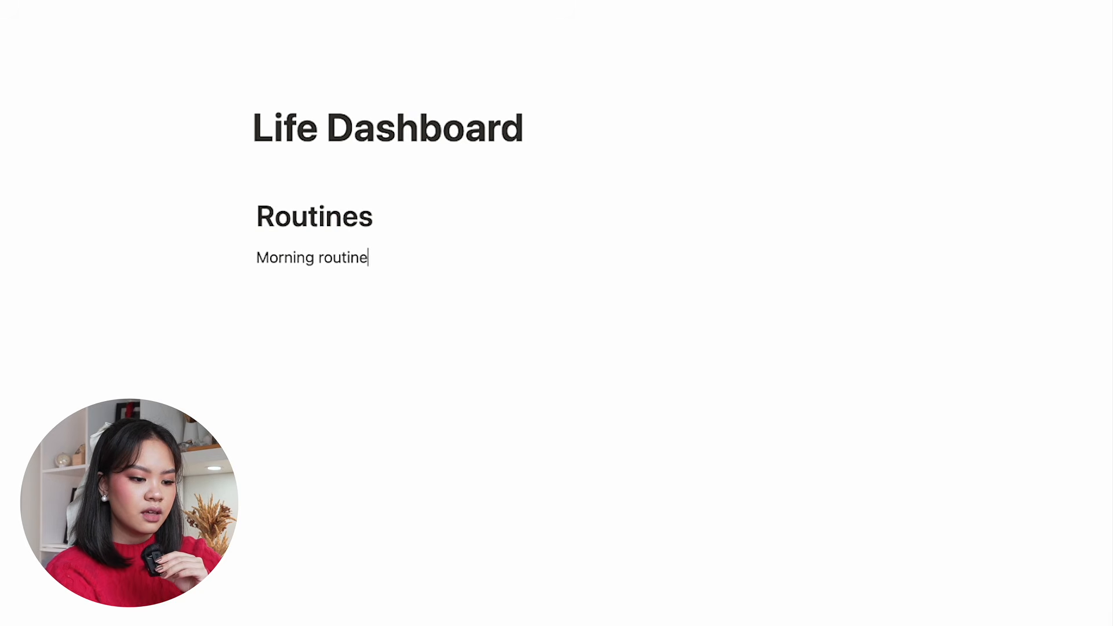
key("Return")
type("Ev")
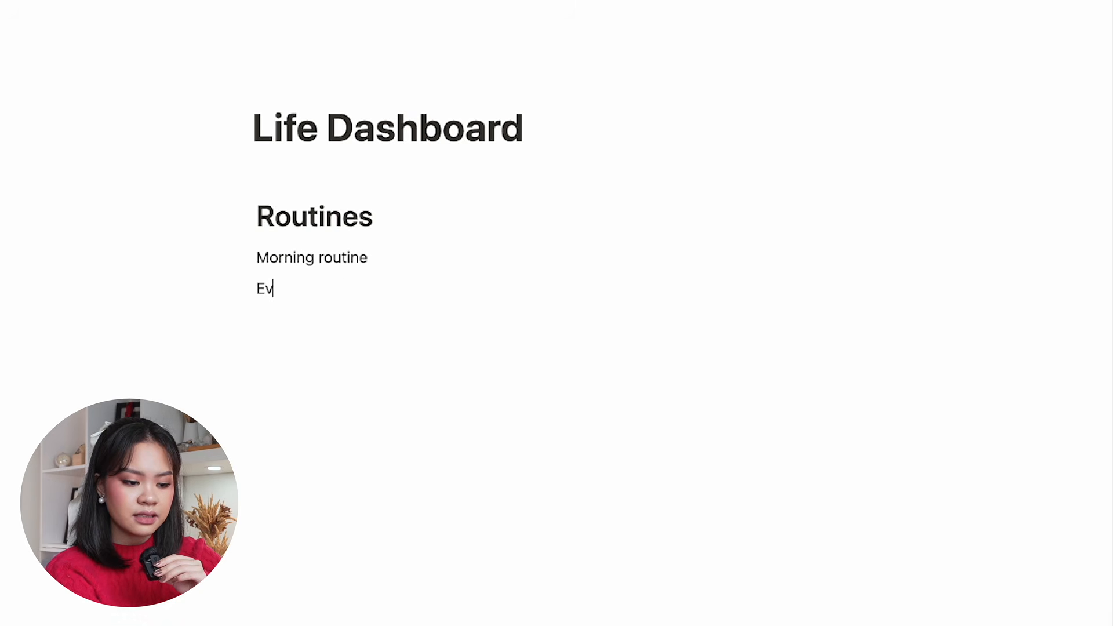
type("ening routine")
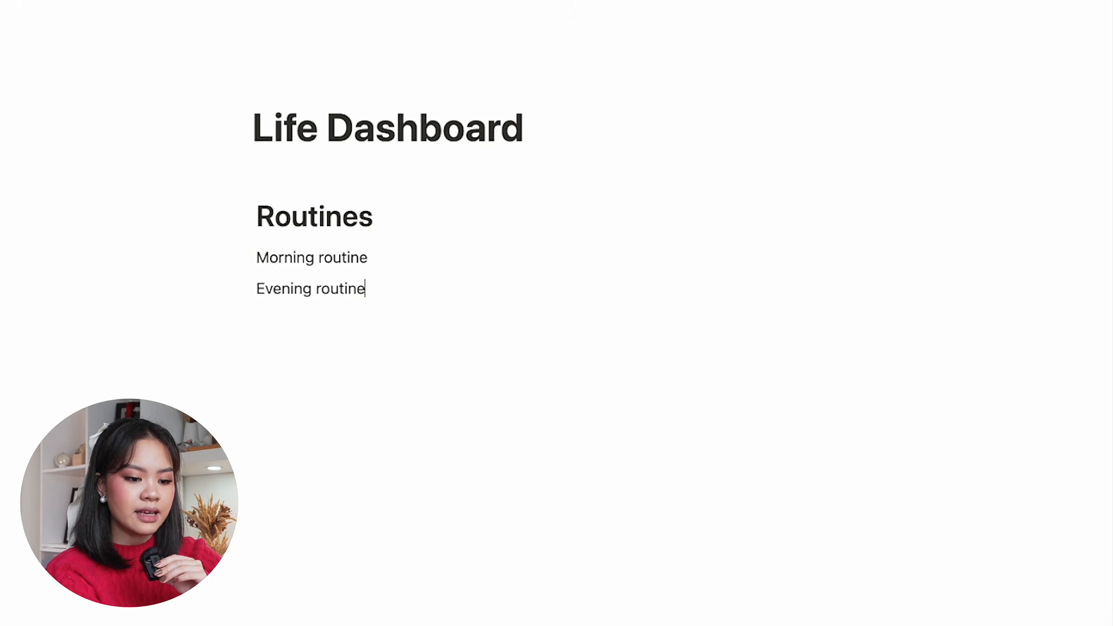
key("Return")
type("Weekly ")
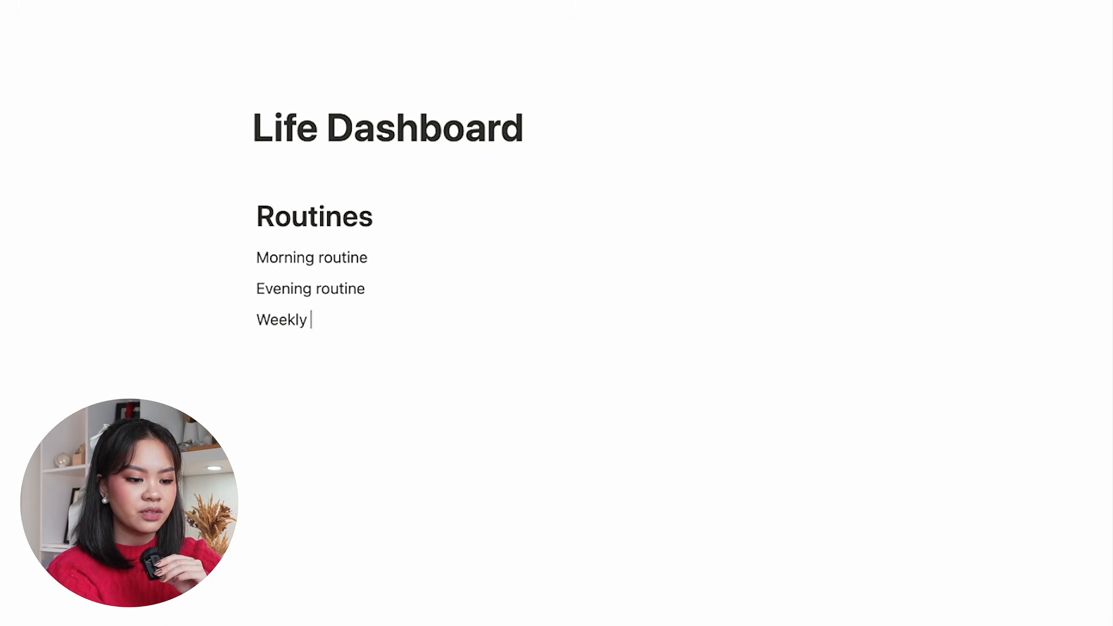
type("reset routine")
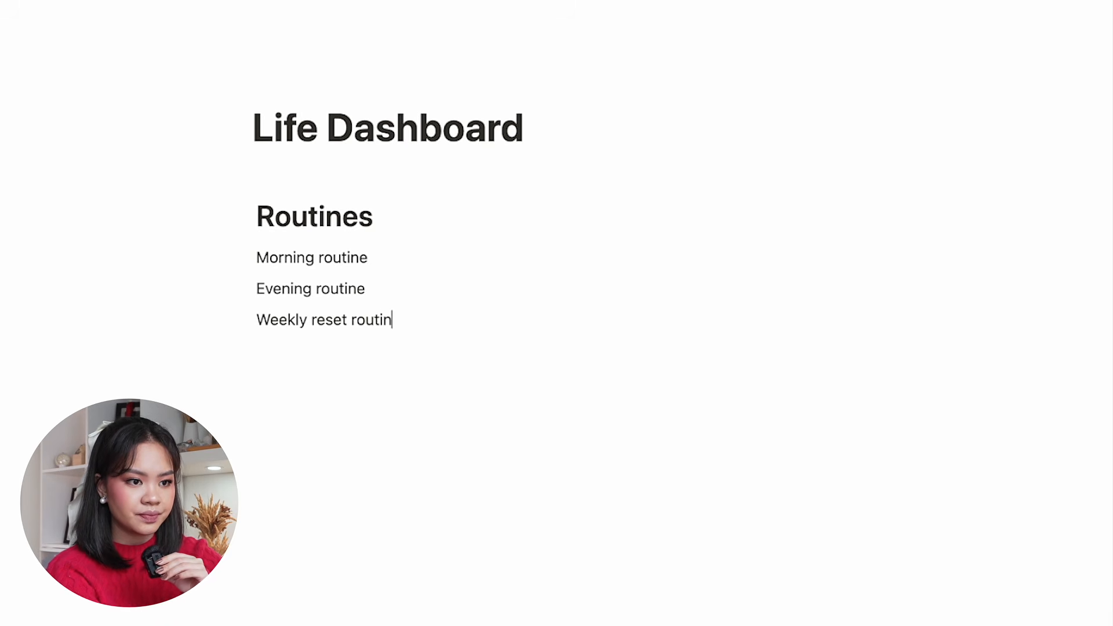
Turn the Morning routine, Evening routine and Weekly reset routine lines together into Heading 2 blocks.
left_click_drag(401, 320, 260, 259)
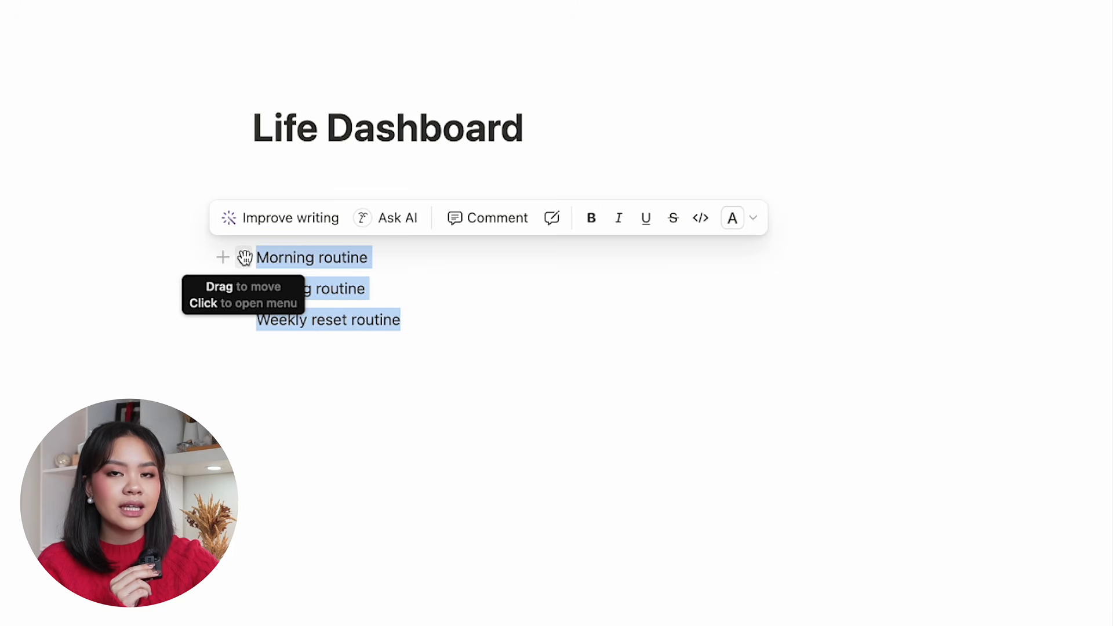
left_click(245, 258)
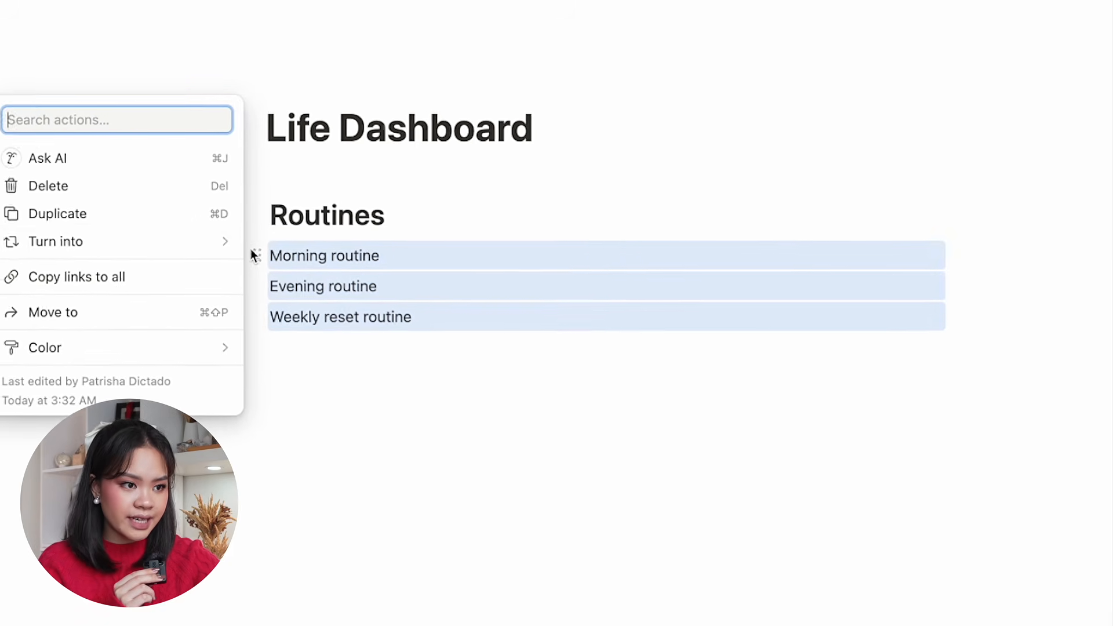
mouse_move(219, 241)
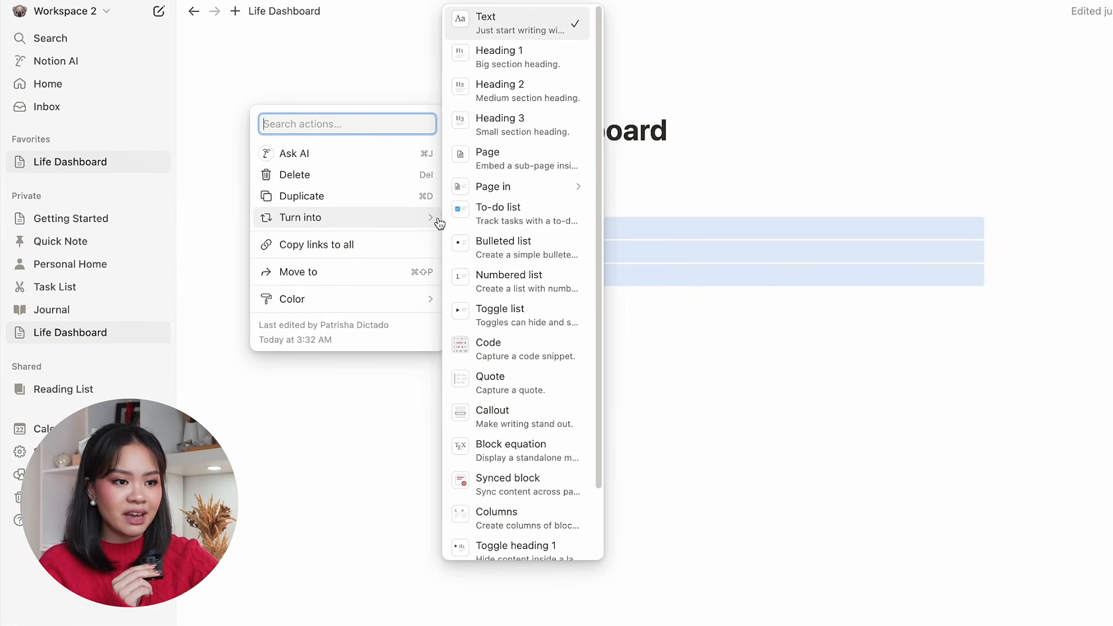
left_click(478, 97)
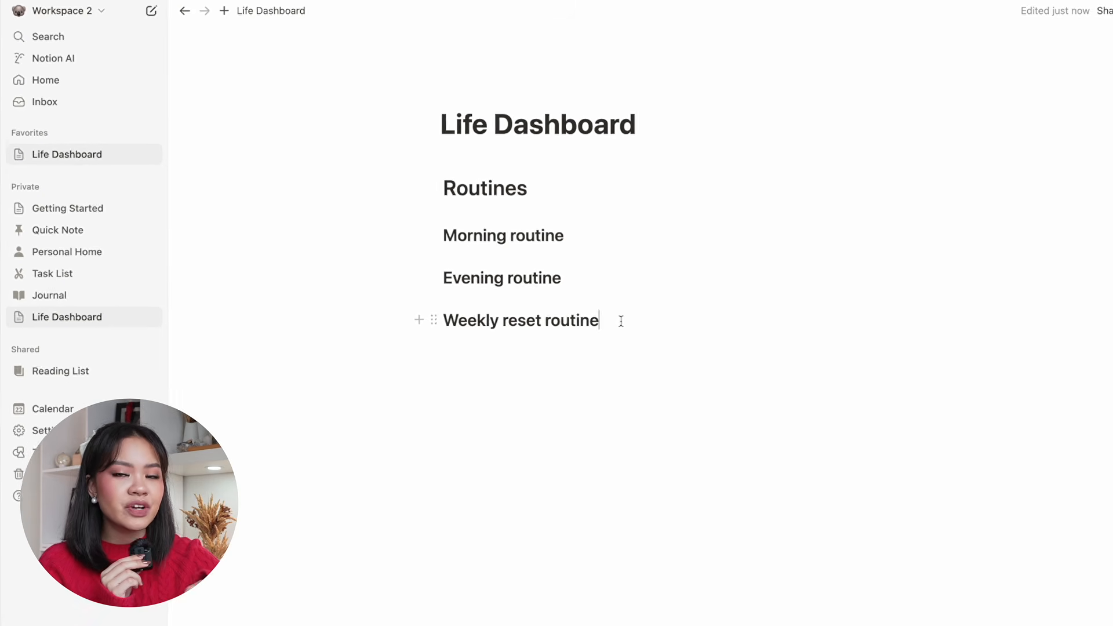
Insert a to-do list block on a new line directly under the Morning routine heading.
mouse_move(1086, 127)
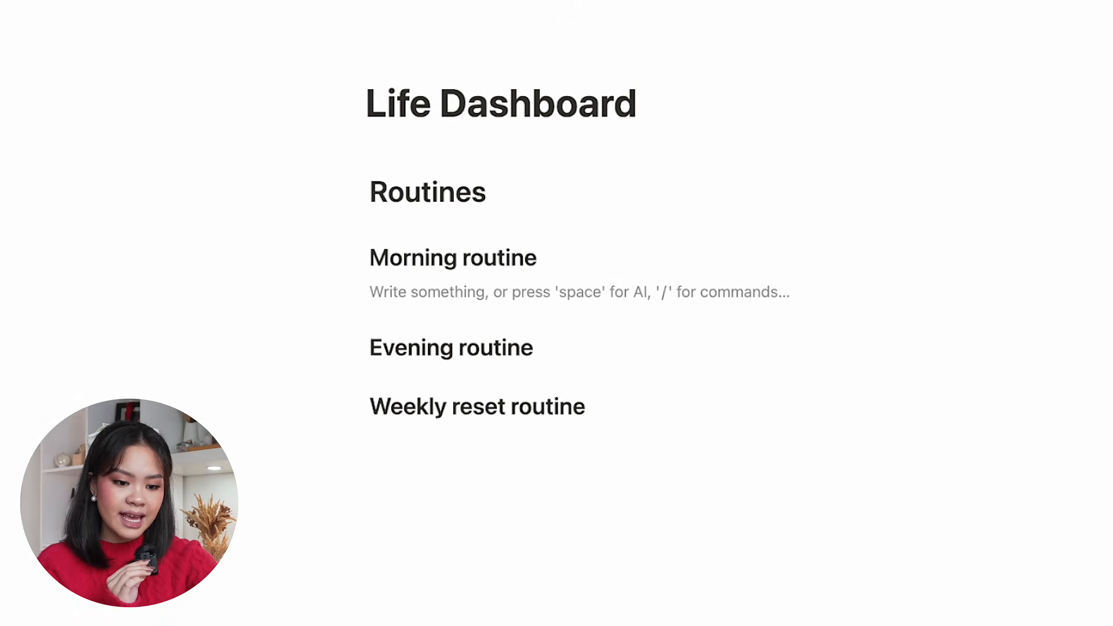
type("/")
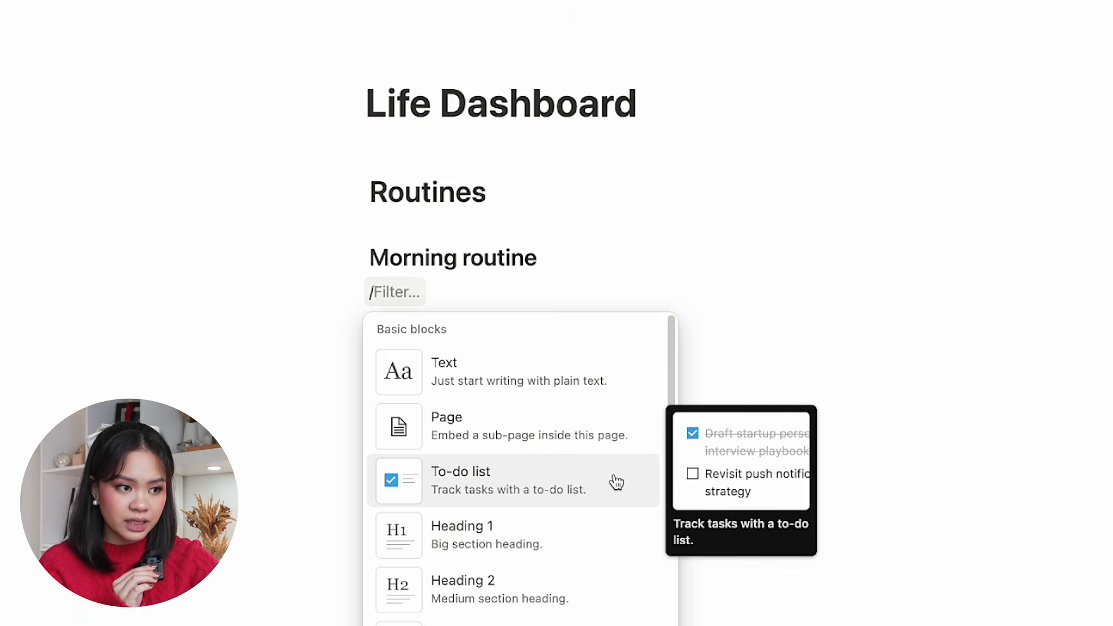
scroll(617, 482, "down", 5)
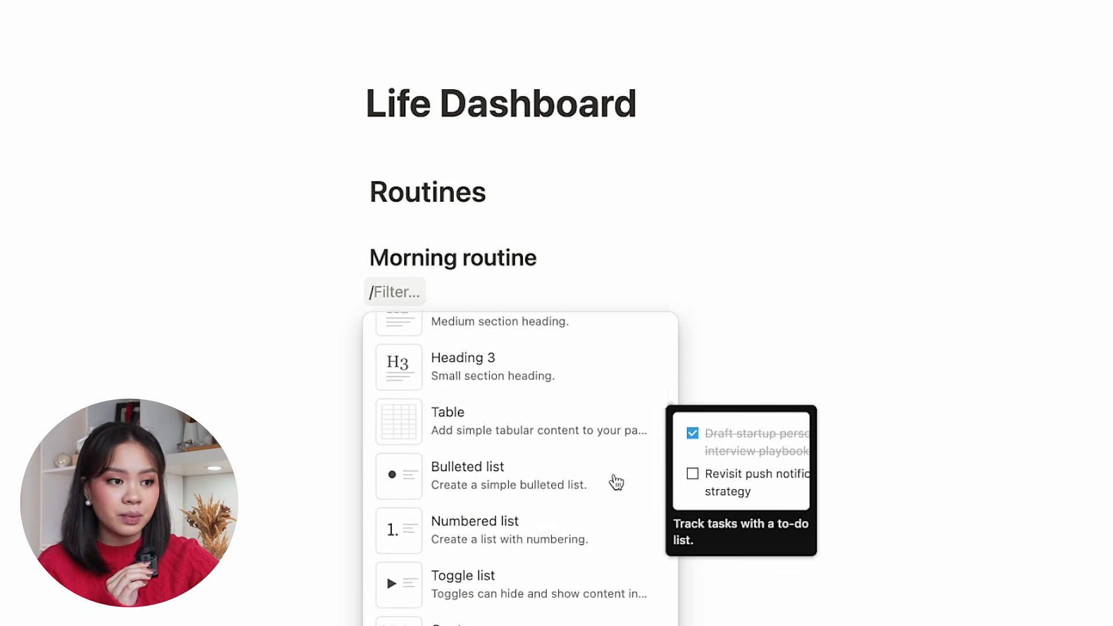
scroll(616, 482, "down", 2)
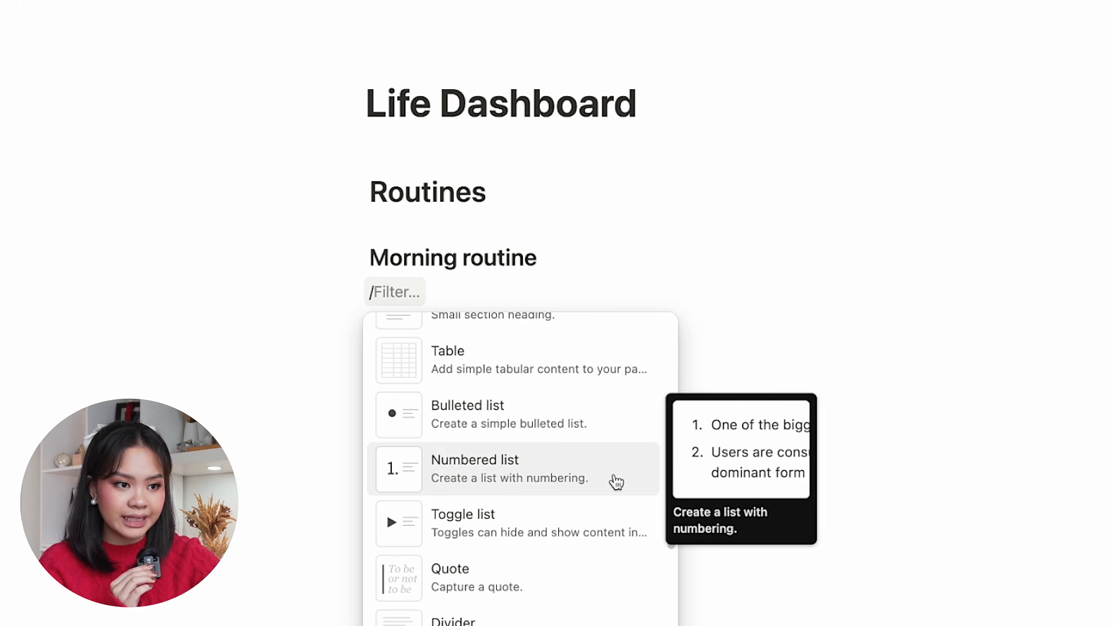
scroll(617, 482, "up", 10)
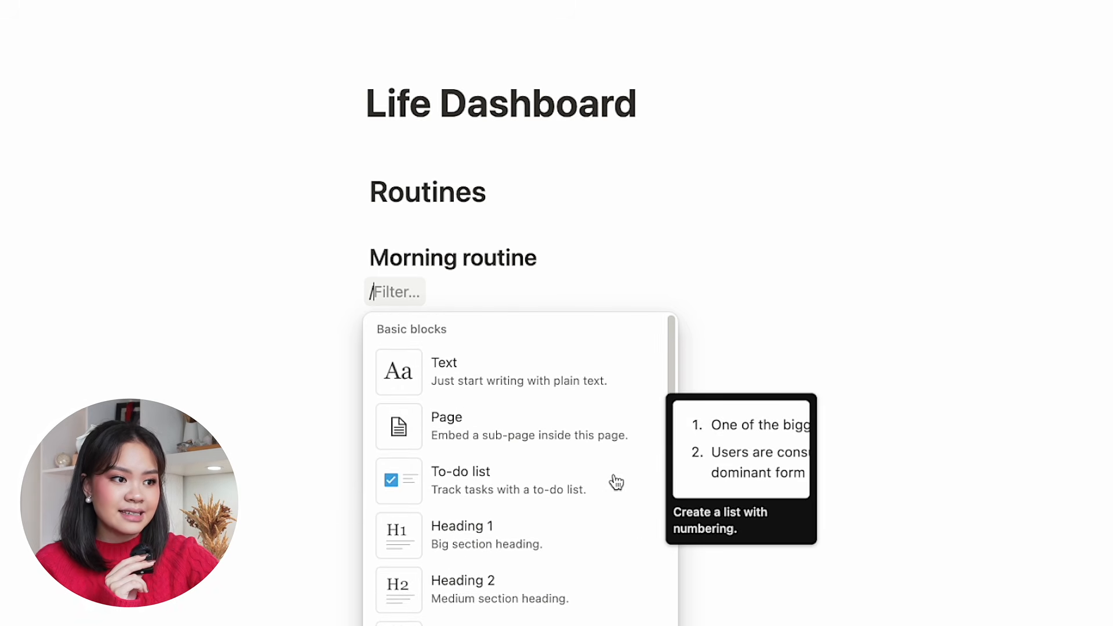
left_click(613, 481)
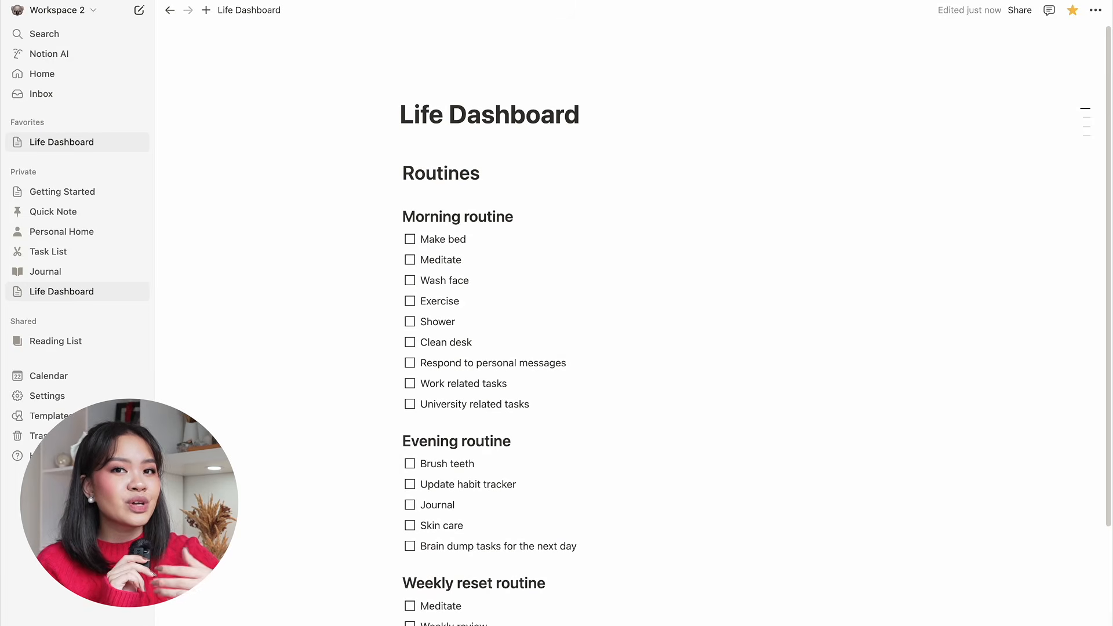
Turn the Morning routine heading into a toggle list and move its to-do items, Make bed through University related tasks, inside it.
scroll(638, 331, "down", 4)
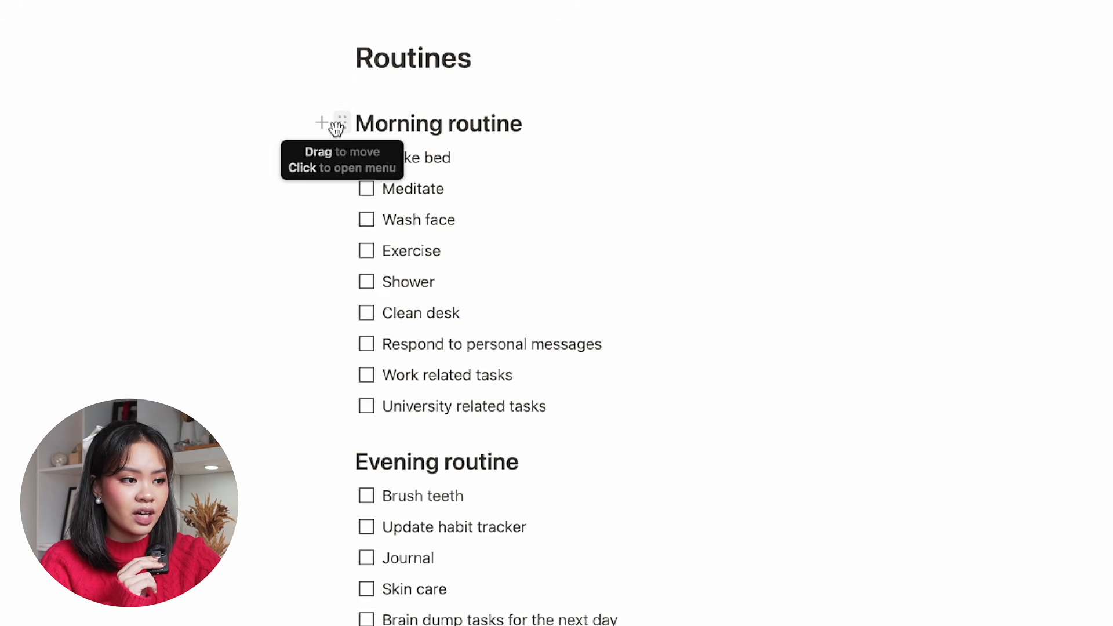
left_click(337, 128)
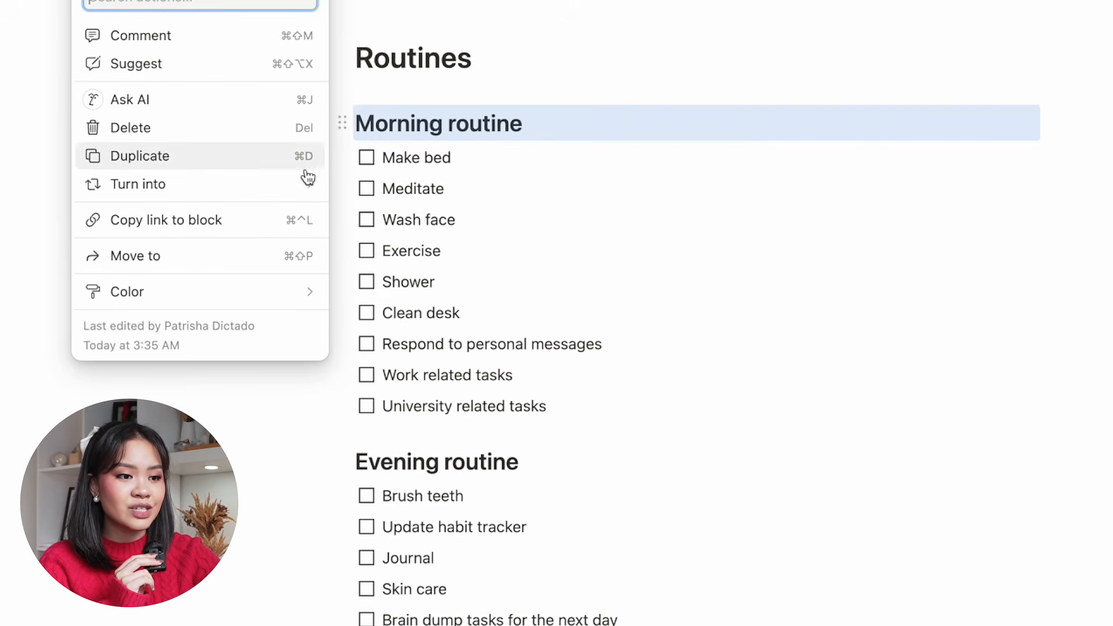
mouse_move(301, 182)
left_click(348, 388)
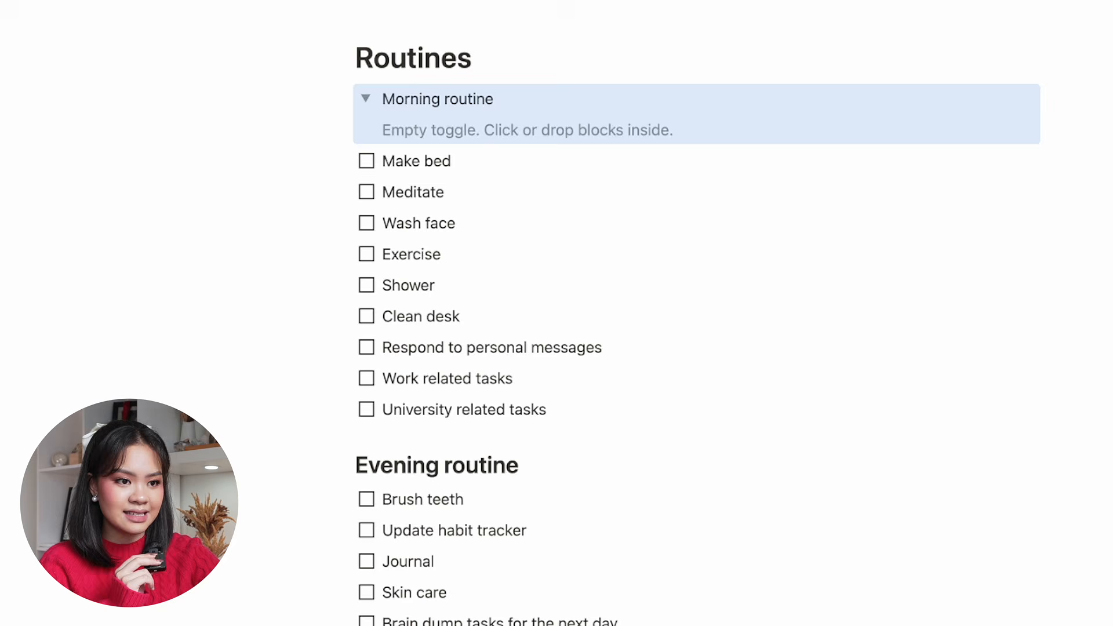
left_click_drag(547, 411, 406, 123)
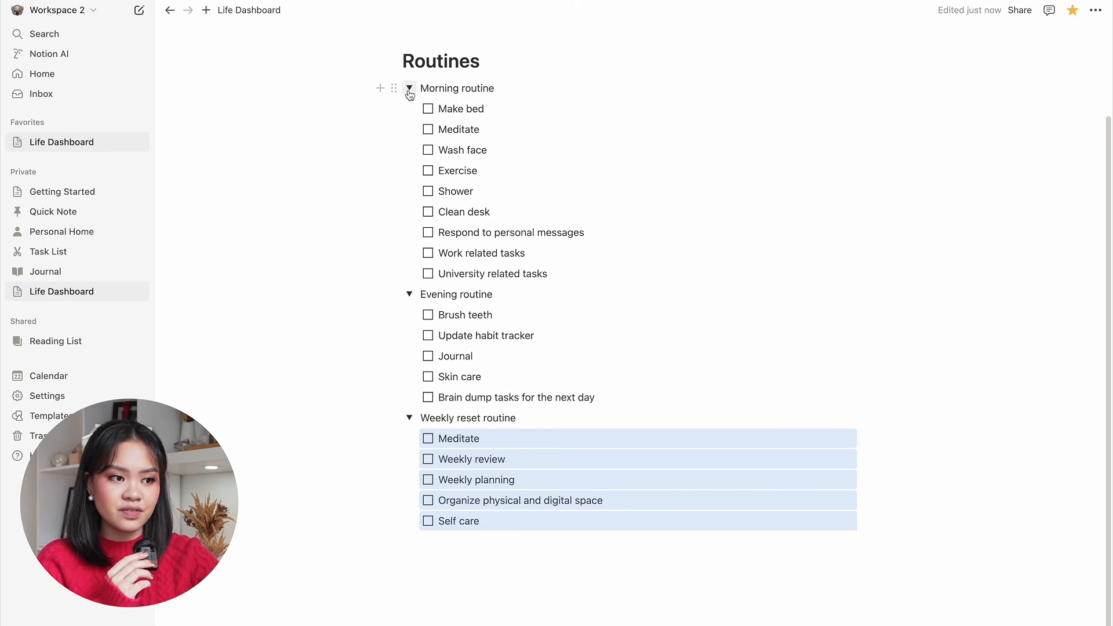
Collapse the Morning routine, Evening routine and Weekly reset routine toggles.
left_click(409, 88)
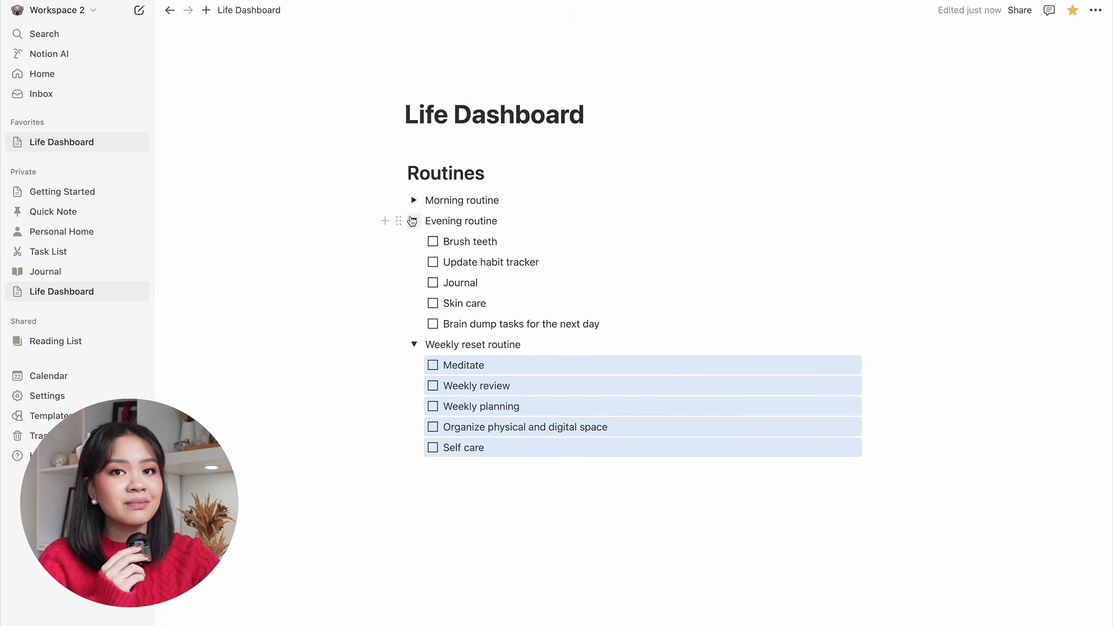
left_click(412, 221)
left_click(413, 241)
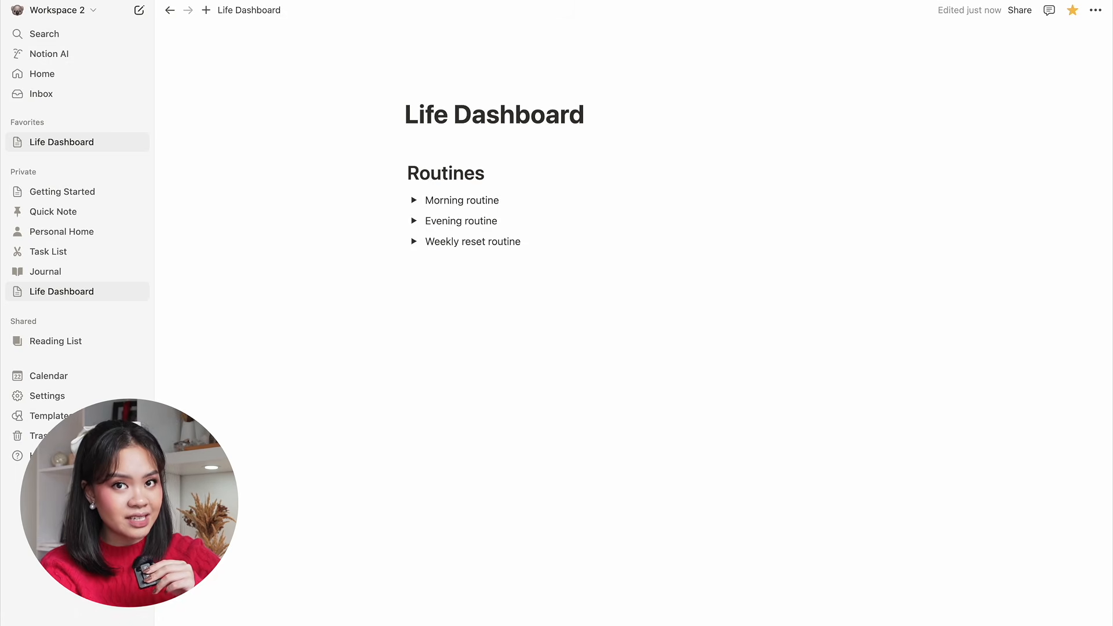
Turn the Morning routine toggle into a page.
left_click(399, 202)
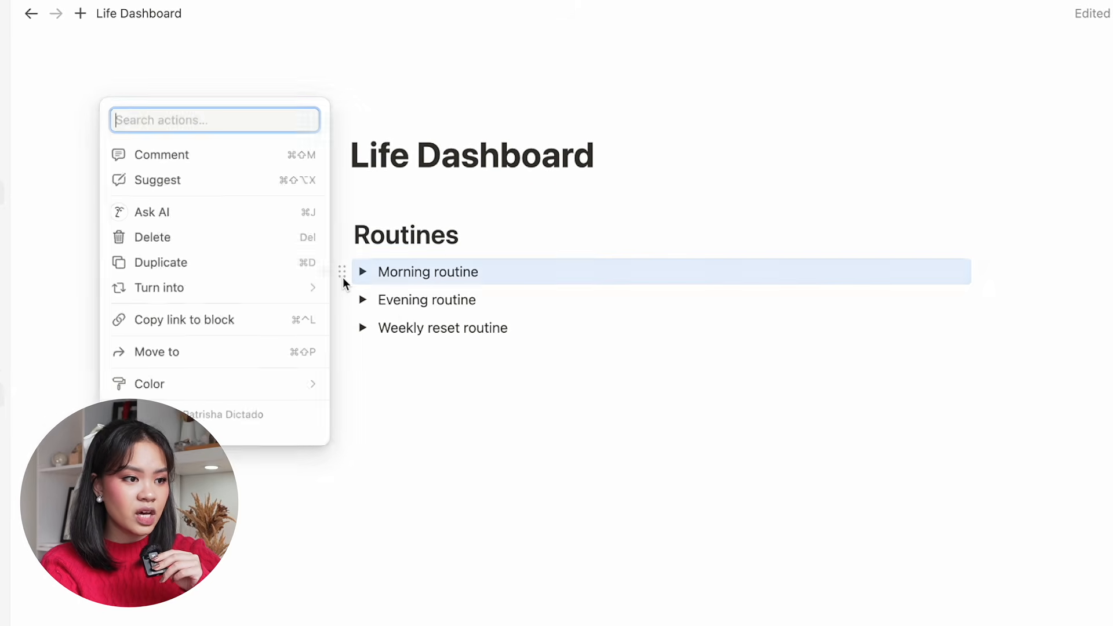
mouse_move(311, 289)
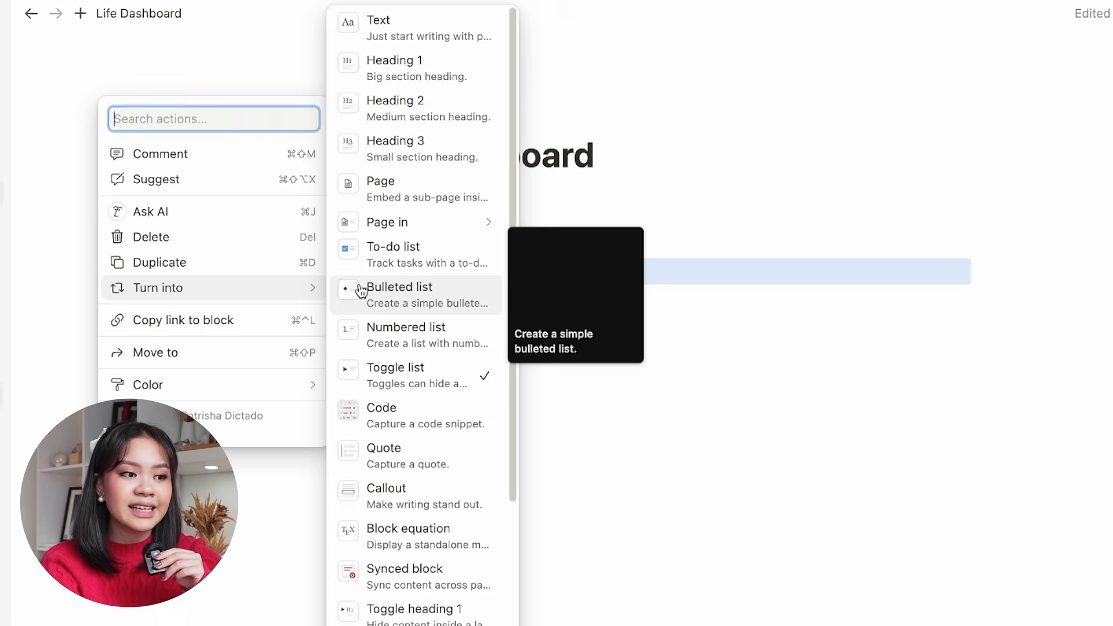
left_click(381, 188)
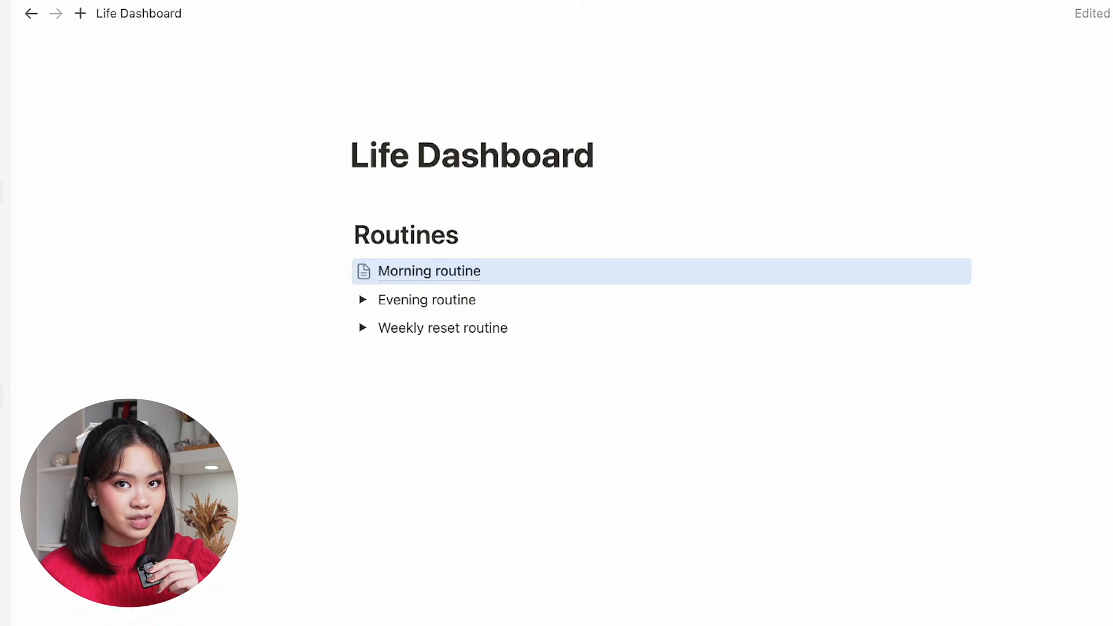
left_click(485, 281)
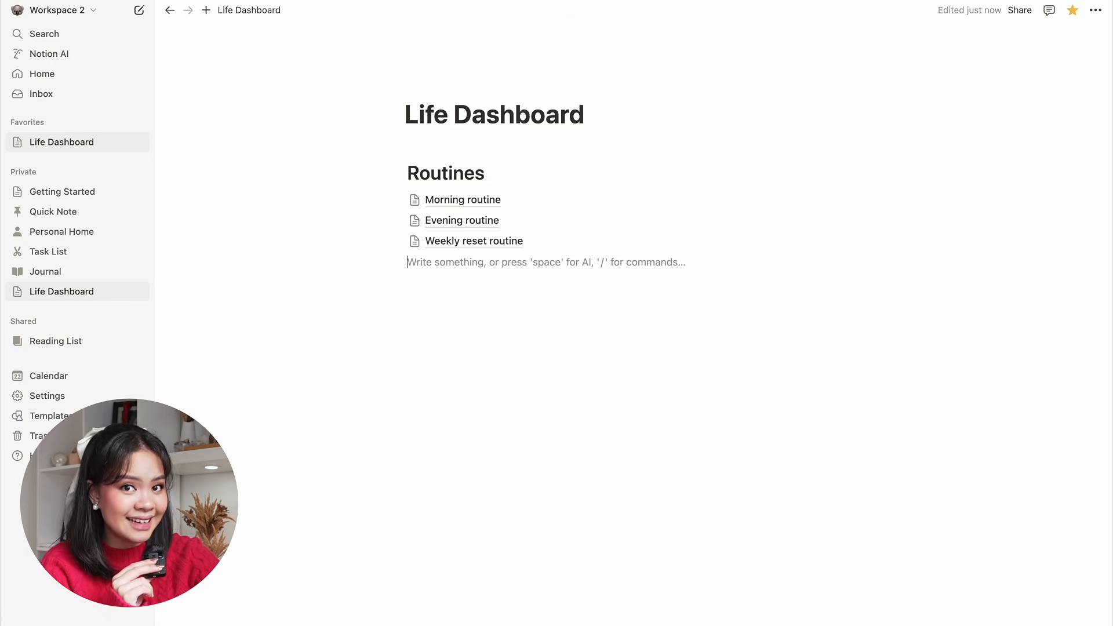
Turn the Routines heading into a callout and change its icon to the meditating person emoji.
left_click(395, 173)
mouse_move(377, 190)
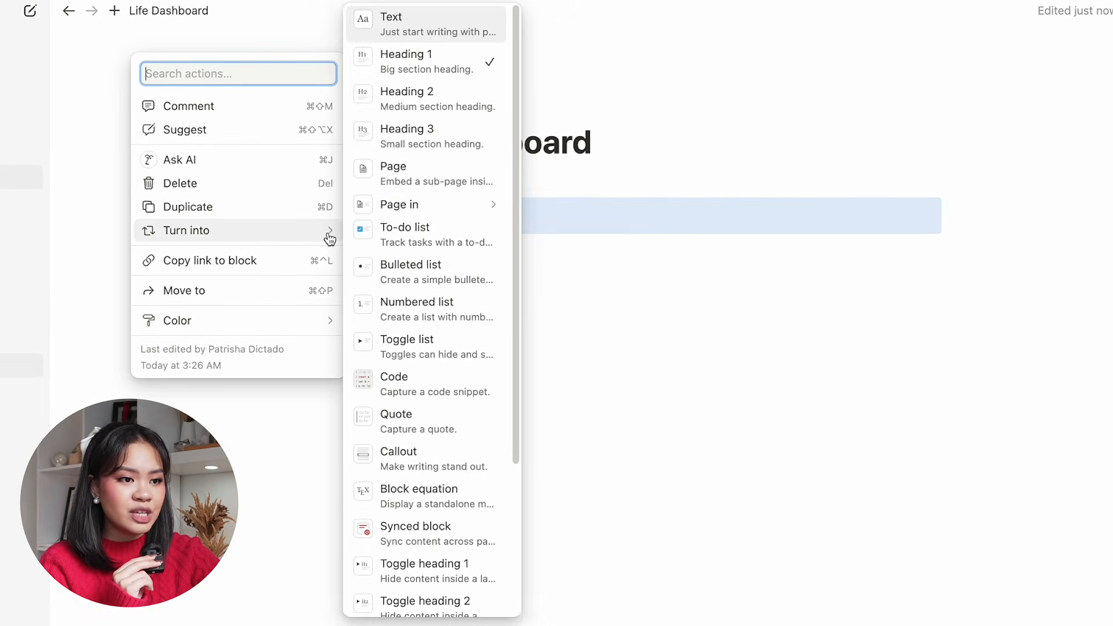
left_click(373, 466)
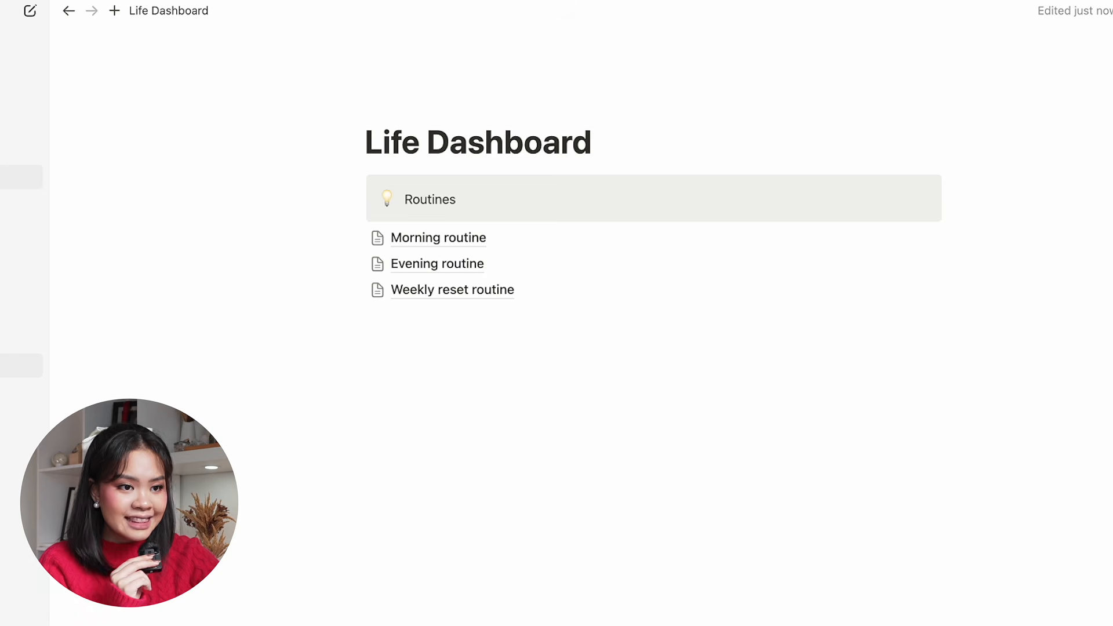
left_click(388, 201)
left_click(244, 327)
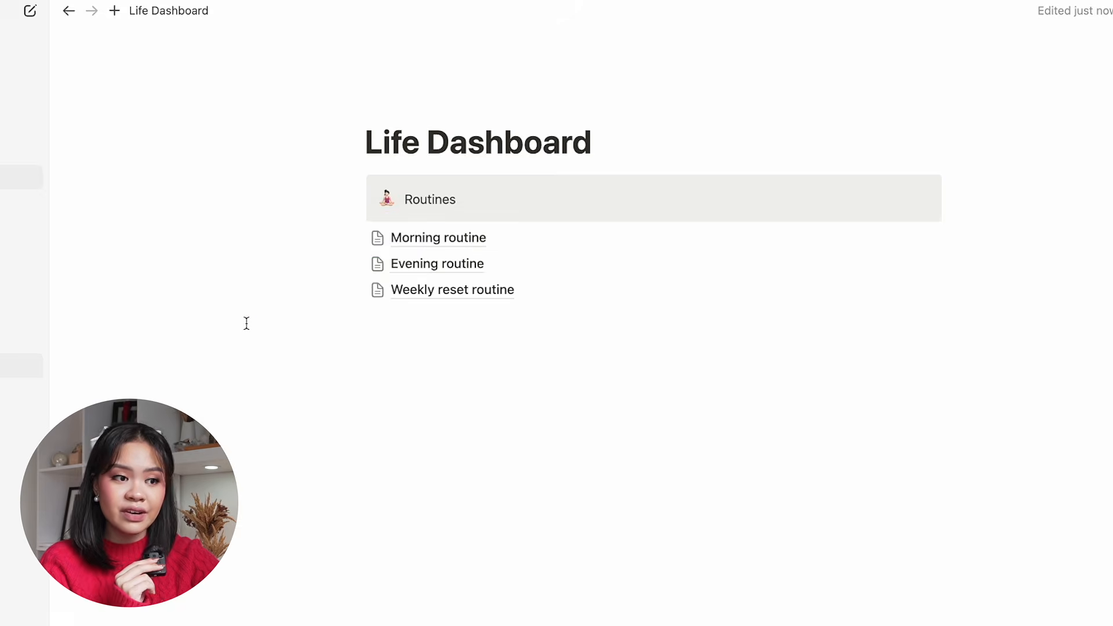
Set the Routines callout's background color to pink.
left_click(354, 181)
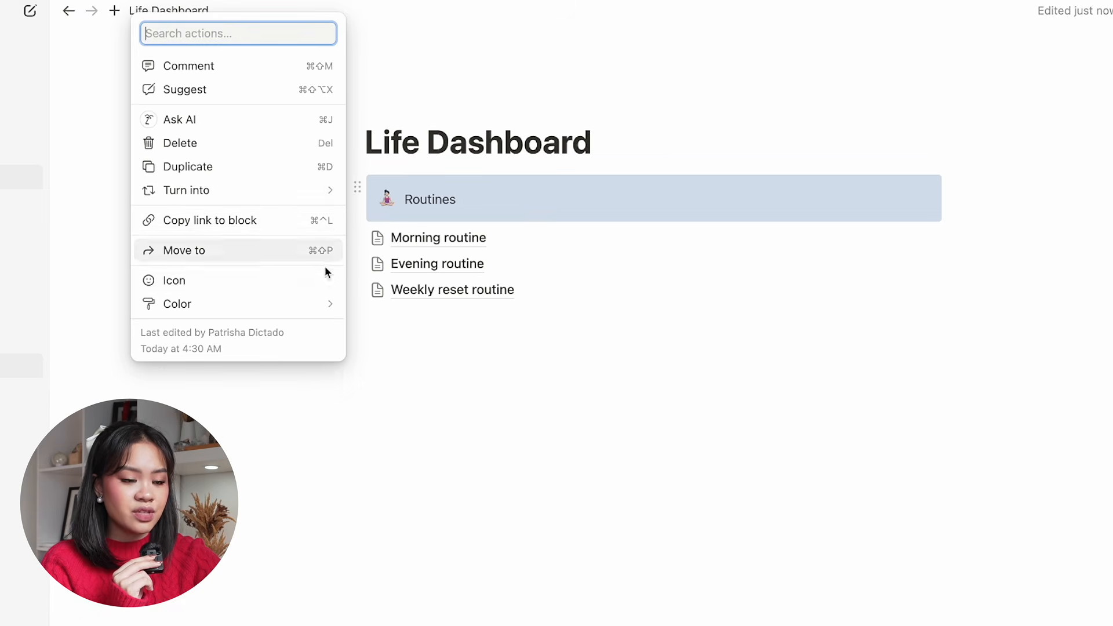
mouse_move(316, 305)
left_click(405, 564)
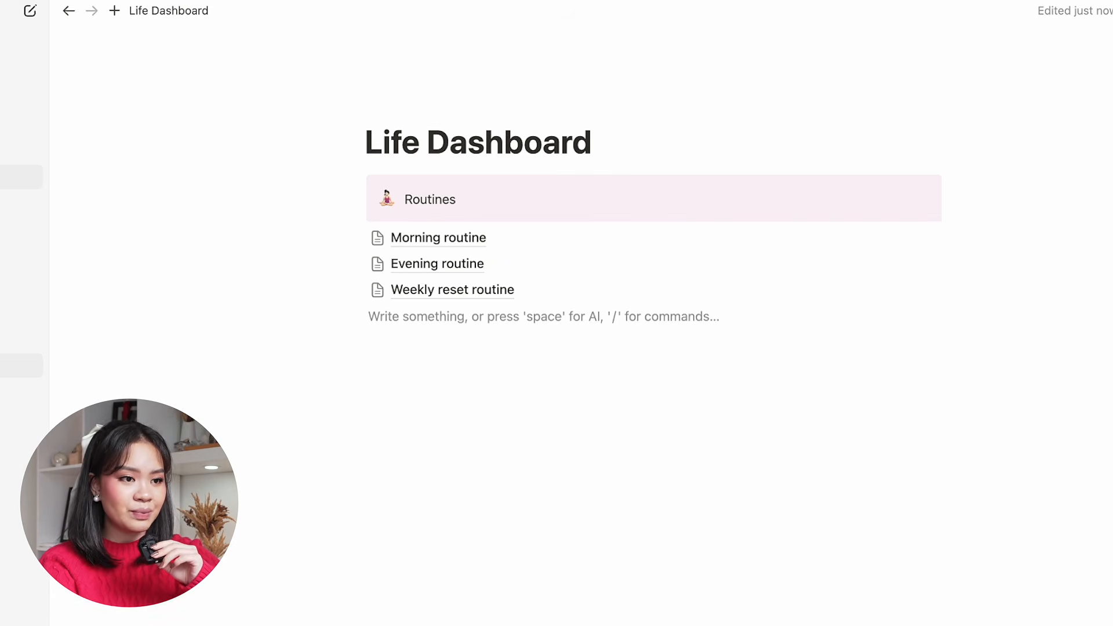
Insert a divider on the line below the Weekly reset routine page.
type("/")
scroll(574, 479, "down", 5)
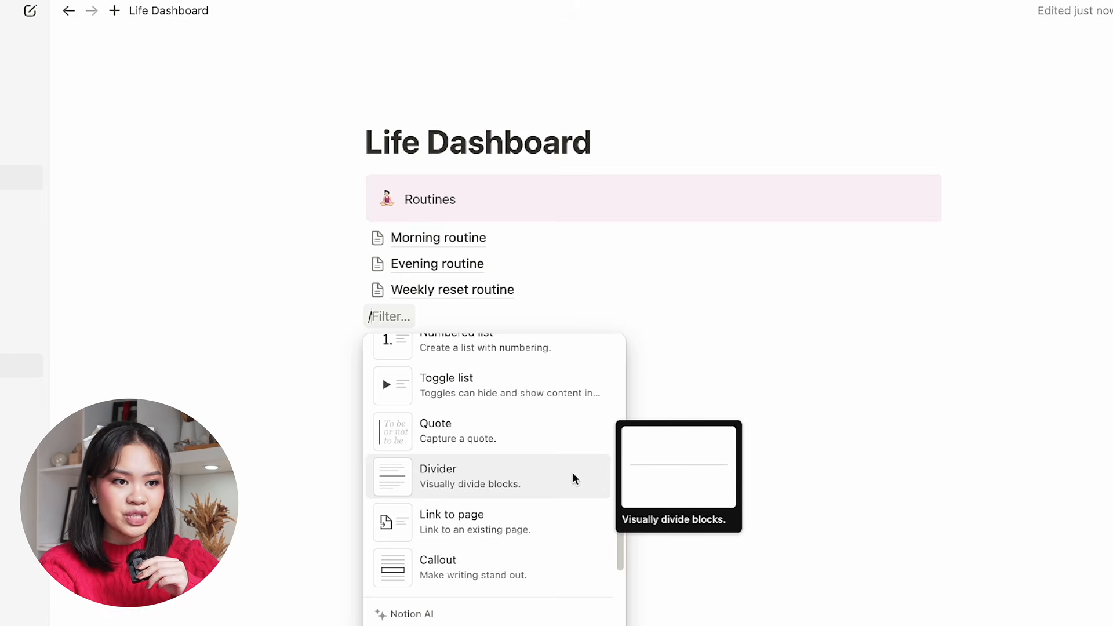
left_click(574, 479)
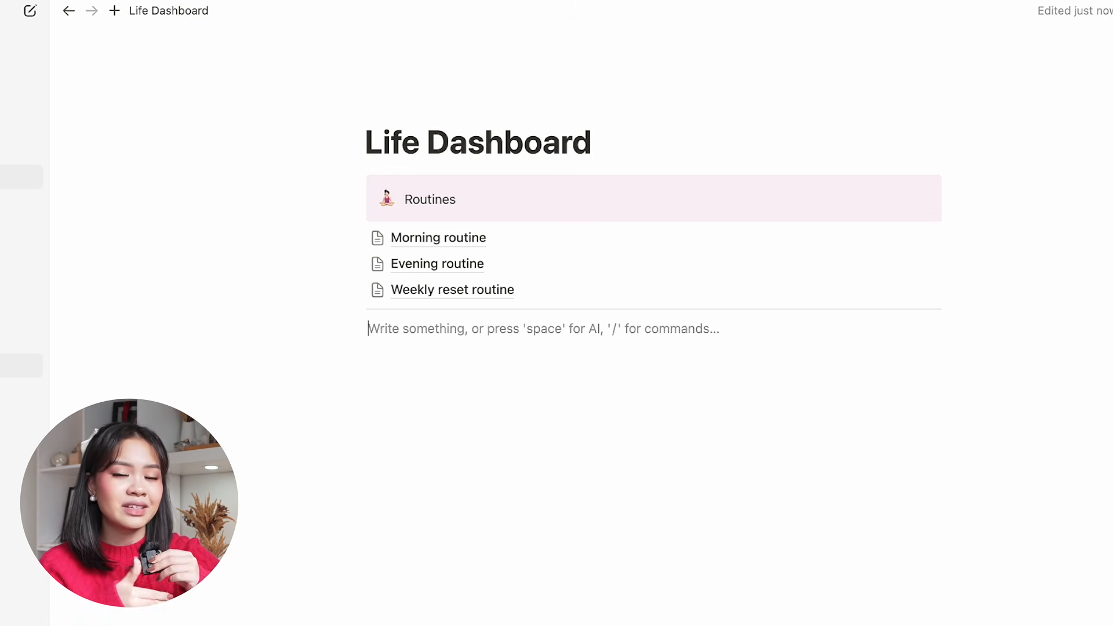
Add the quote "Small habits, when repeated consistently, lead to remarkable results." under the Routines callout, and insert a table below the routine pages.
type("/")
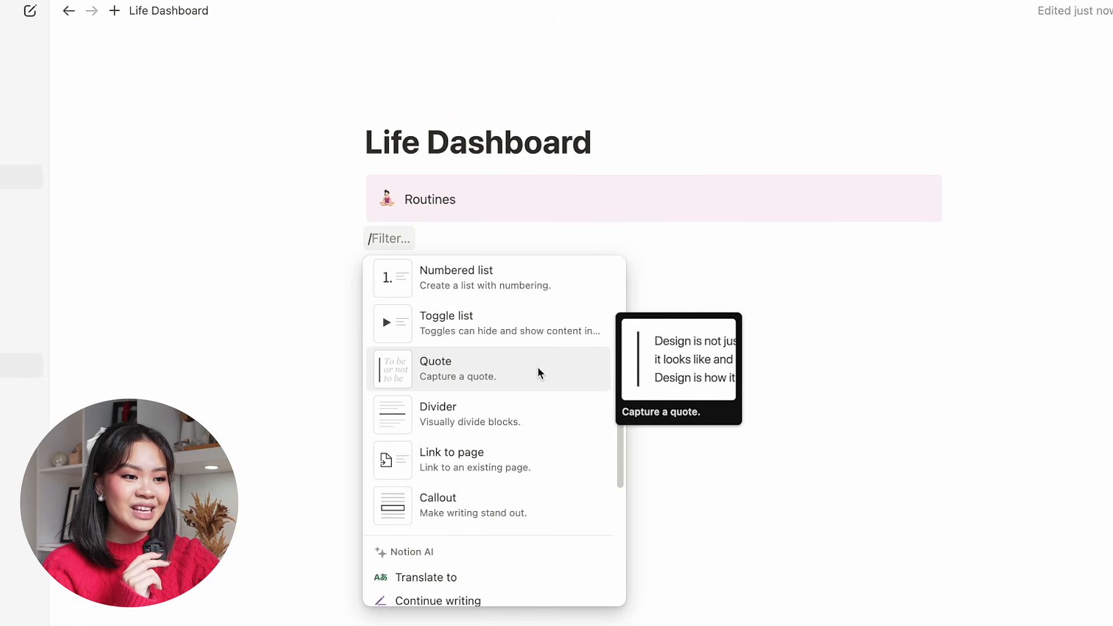
key("Return")
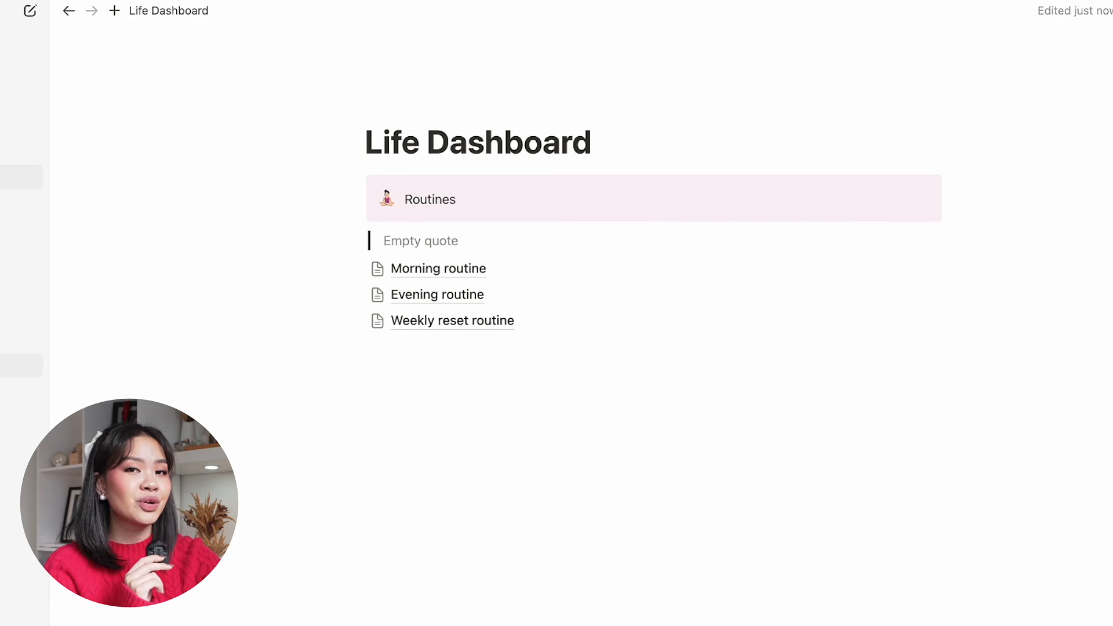
type("\"Small habits, when repeated consistently, lead to remarkable results.\"")
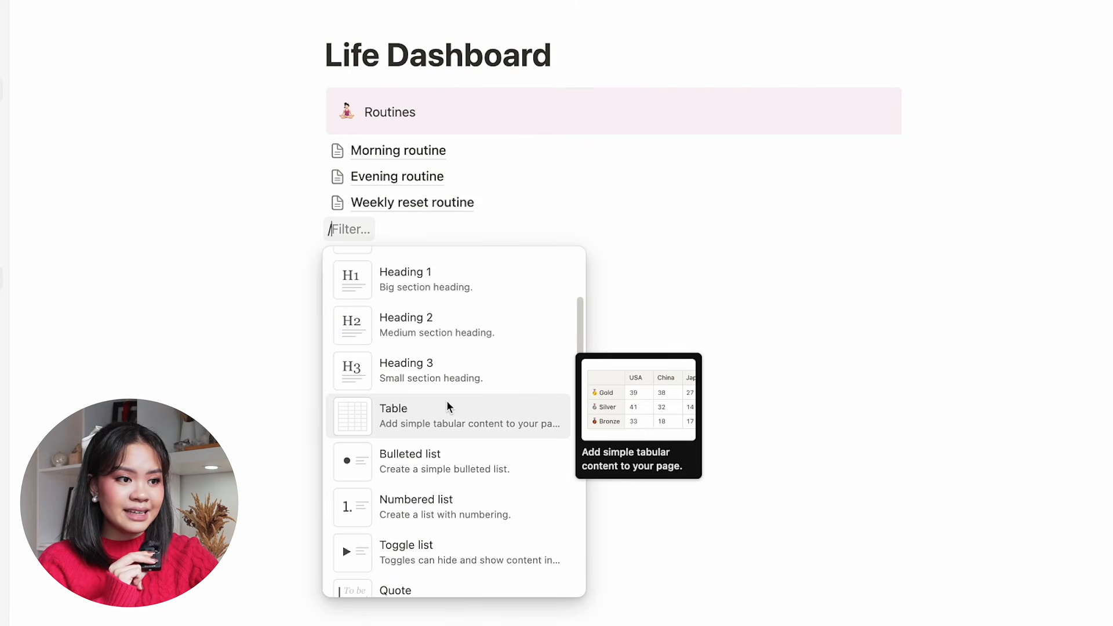
left_click(447, 403)
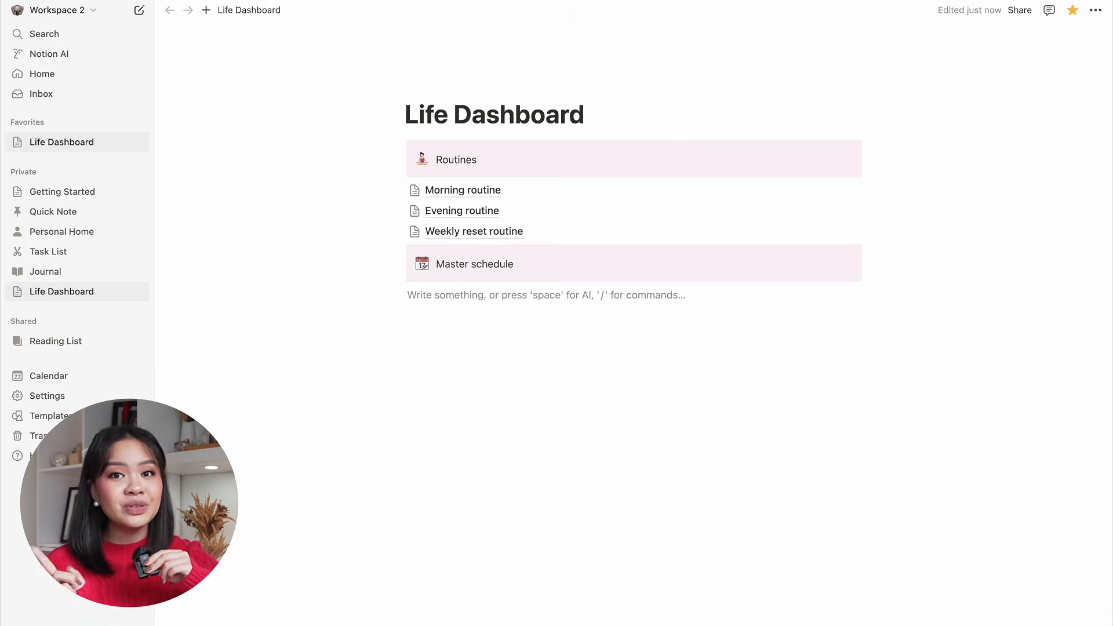
Insert a calendar view database under the Master schedule callout and name it Tasks-to-do.
type("/")
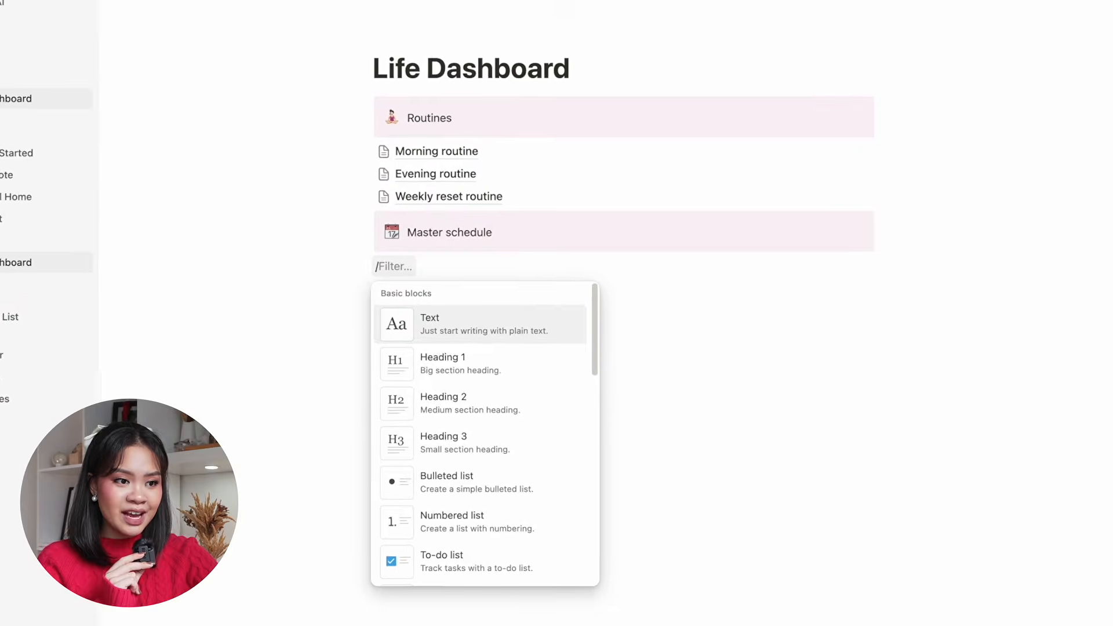
scroll(581, 565, "down", 5)
scroll(561, 565, "down", 12)
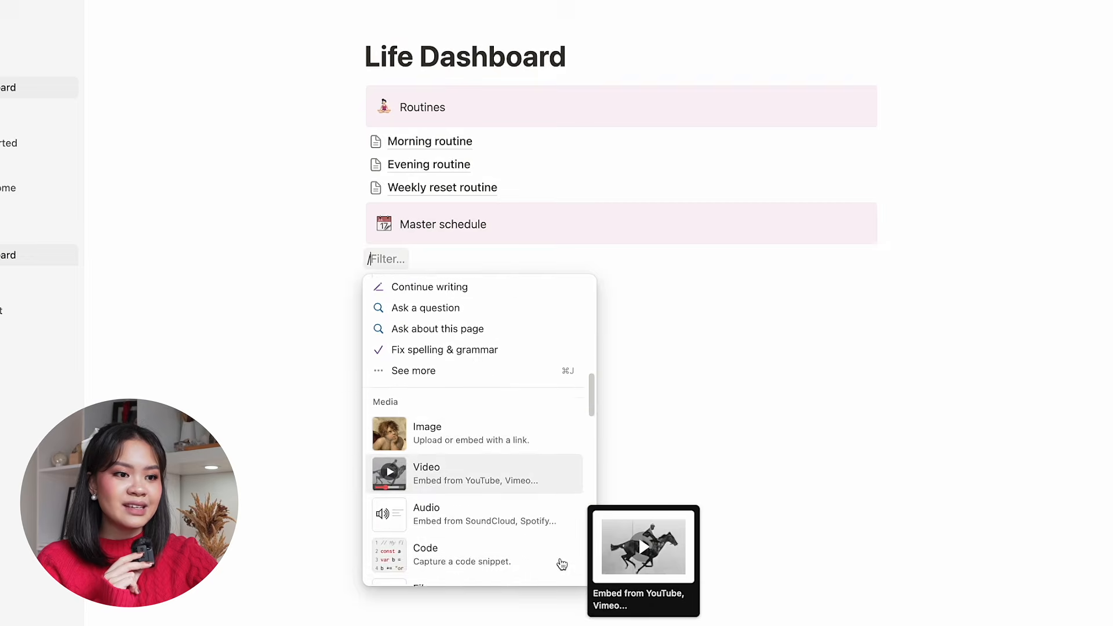
scroll(562, 562, "down", 3)
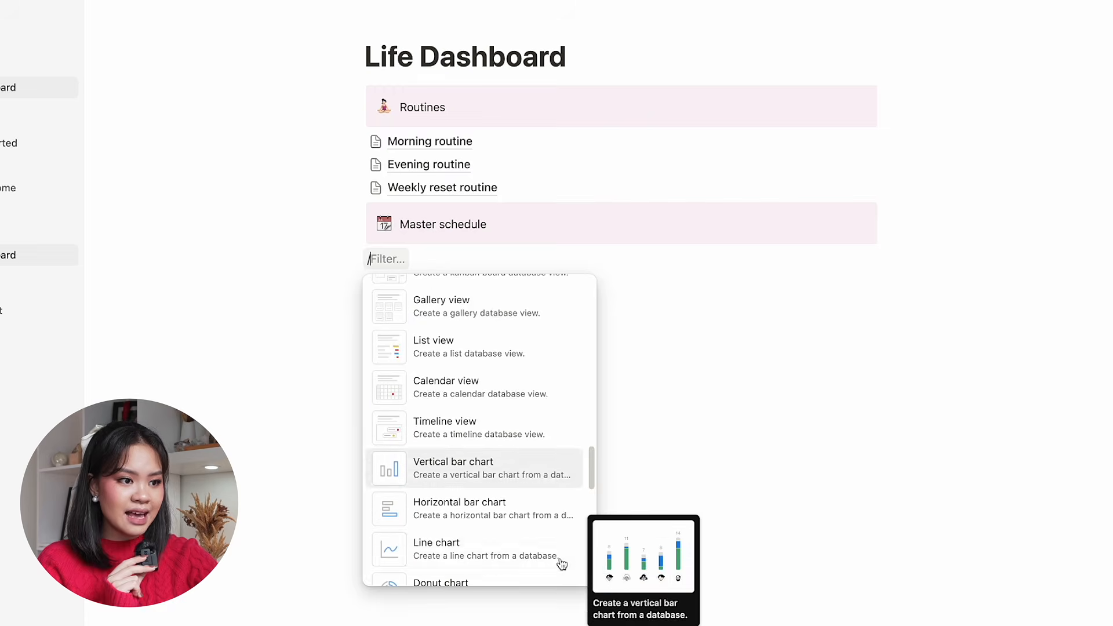
left_click(560, 392)
type("asks-to-do")
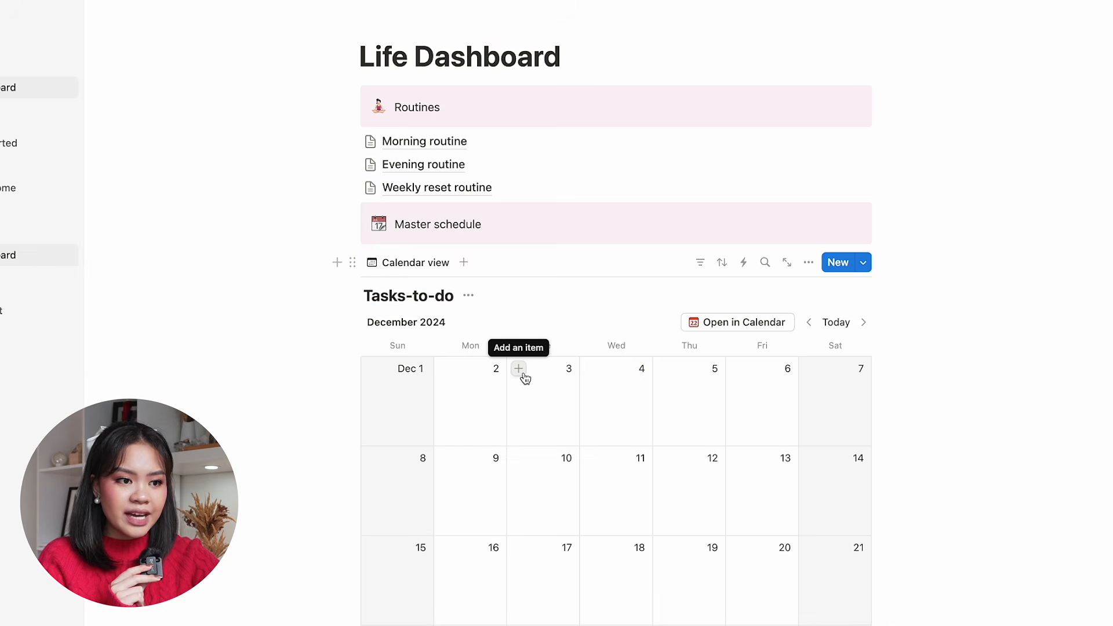
Add an item named Worksheet on December 3, 2024 in the calendar and delete the Tags property.
left_click(522, 373)
type("Worksheet")
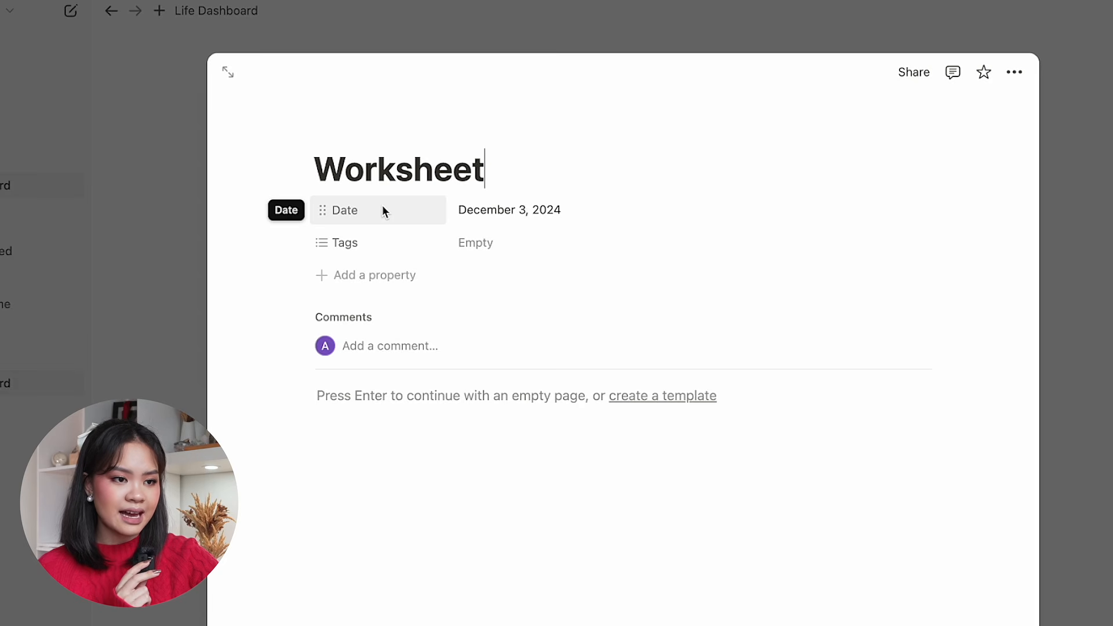
left_click(381, 241)
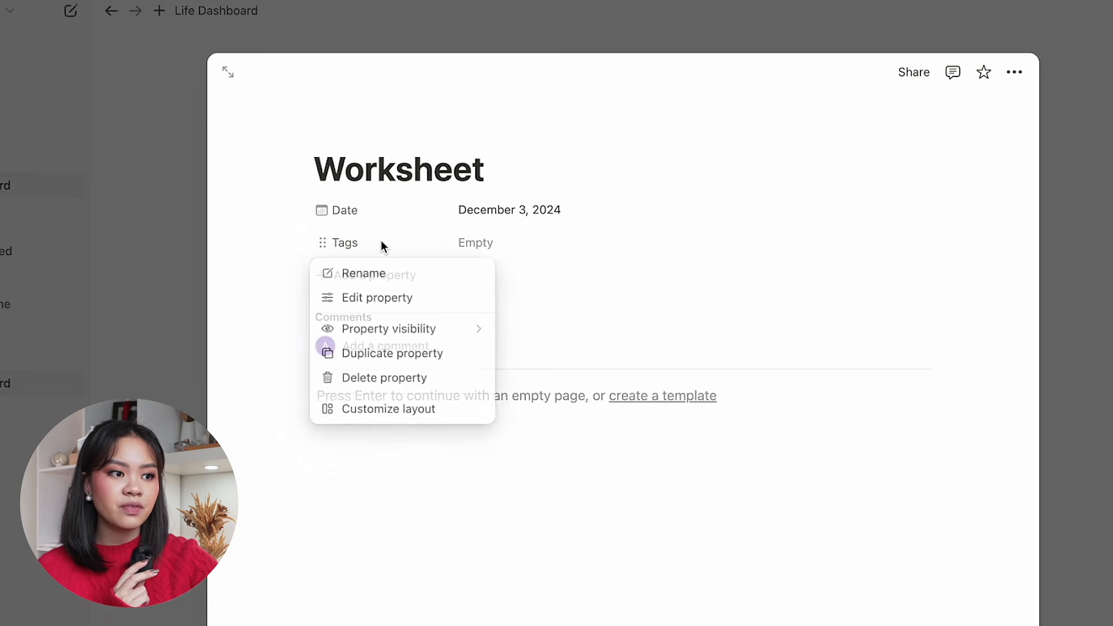
left_click(381, 379)
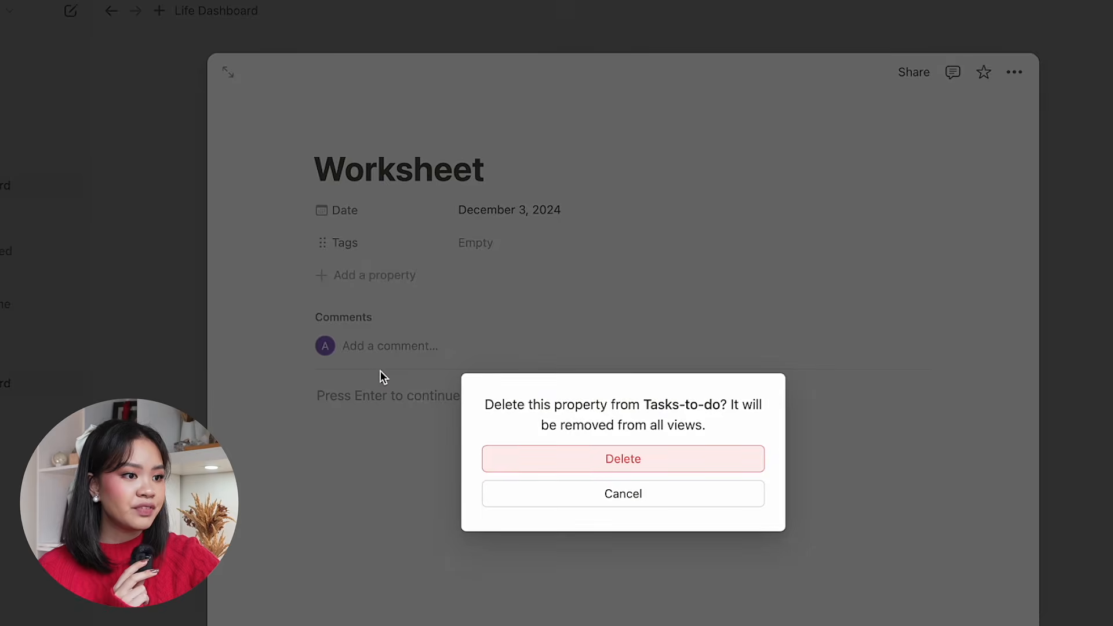
key("Return")
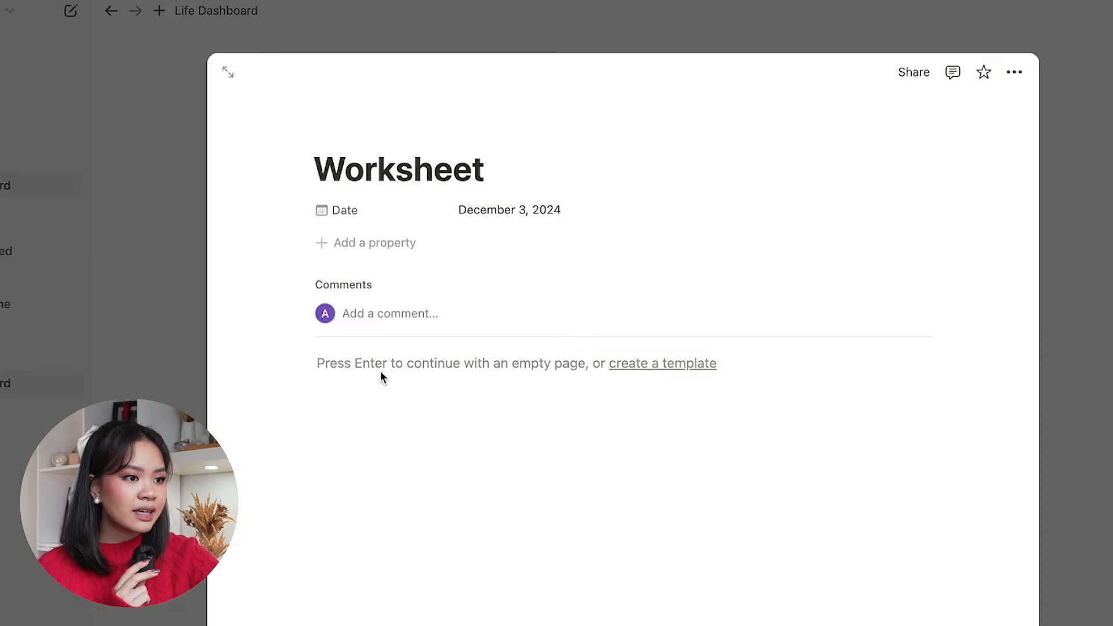
Add a Select property named Semester to the Worksheet item.
left_click(380, 250)
scroll(383, 255, "down", 6)
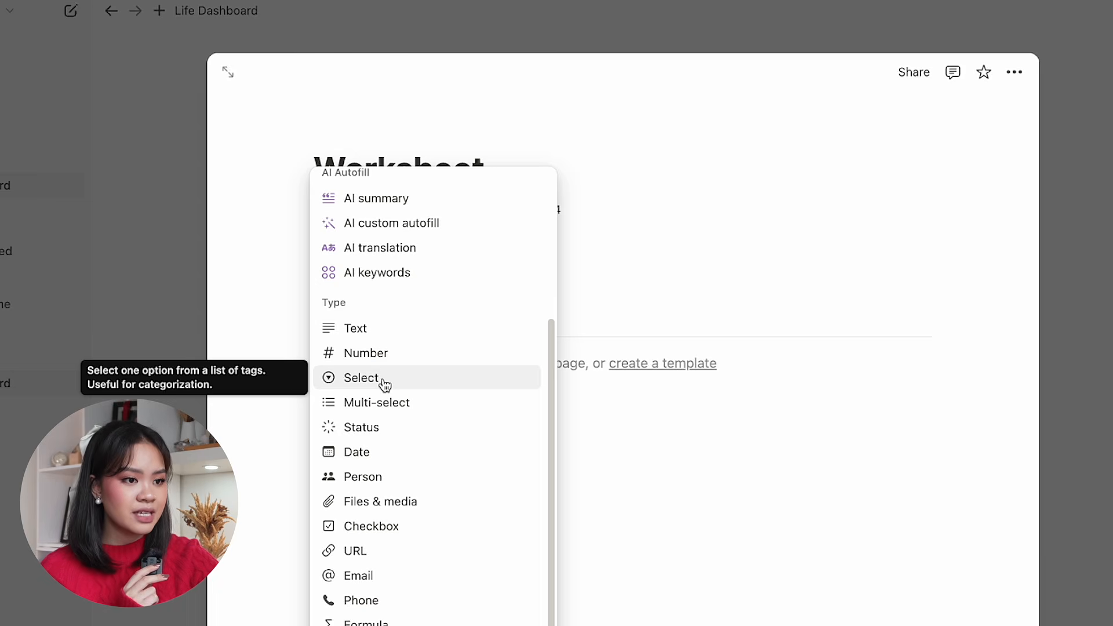
left_click(384, 381)
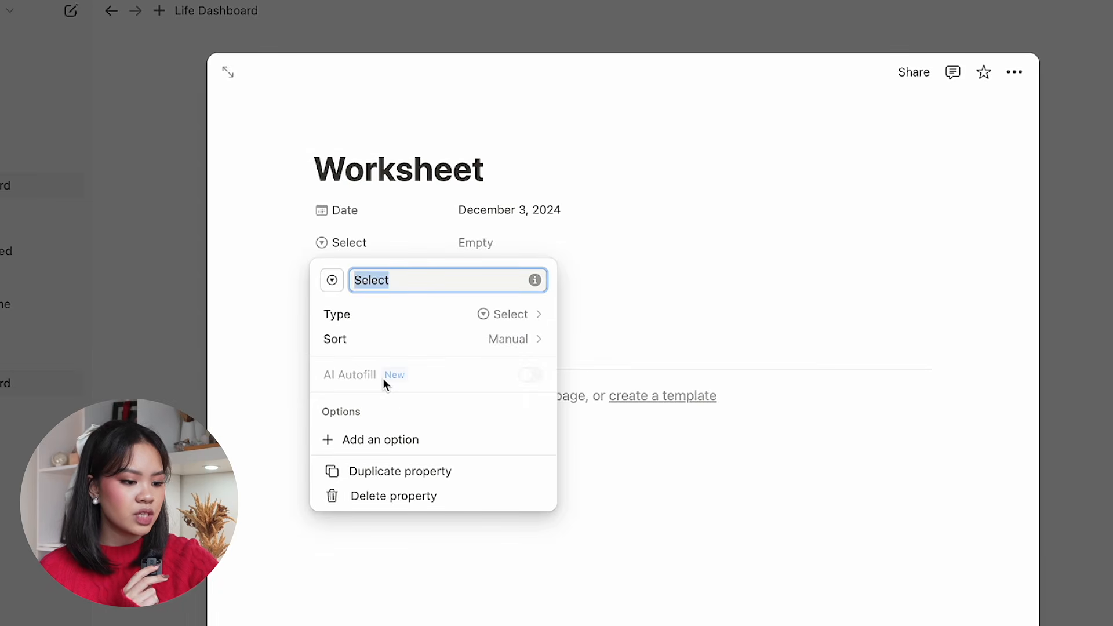
type("Semester")
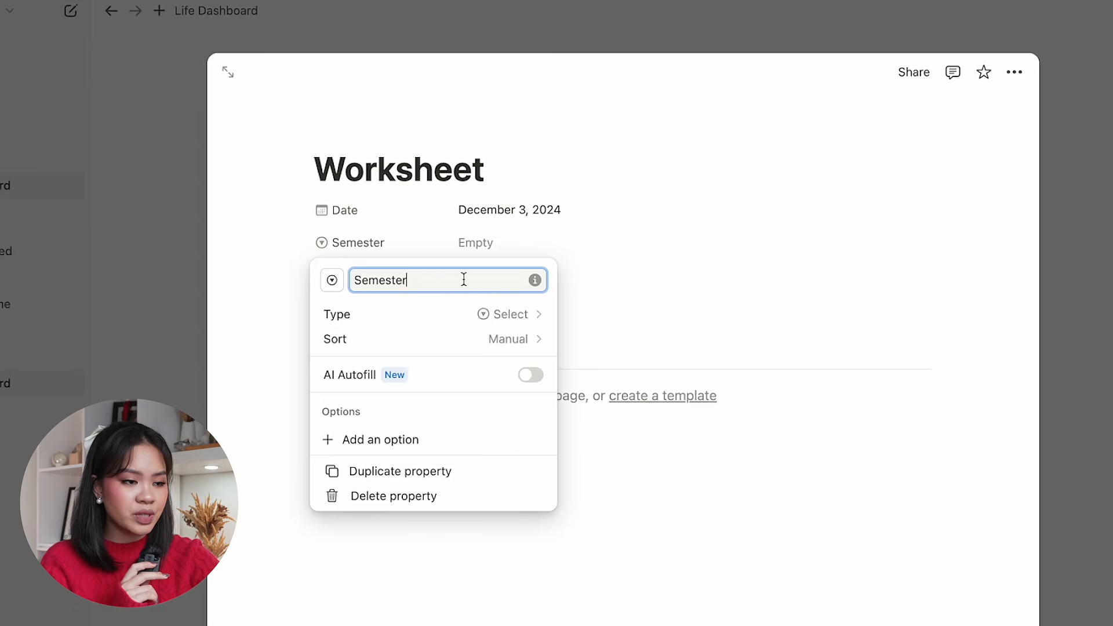
Create the Semester options 1Y1S and 1Y2S, leaving 1Y2S as the Worksheet item's value.
left_click(493, 242)
type("1Y1S")
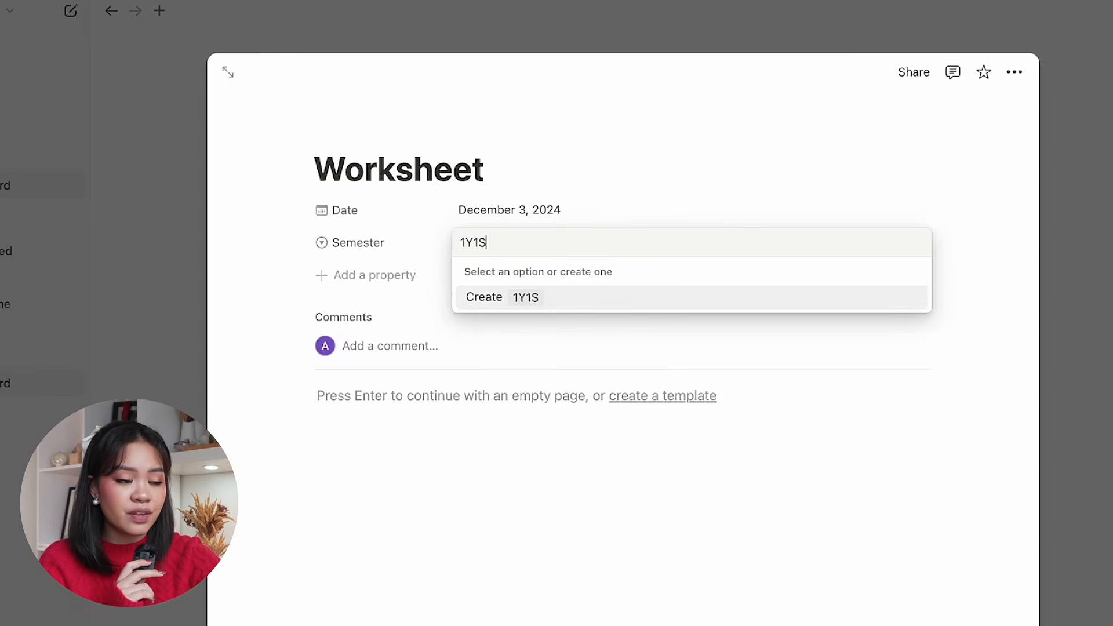
key("Return")
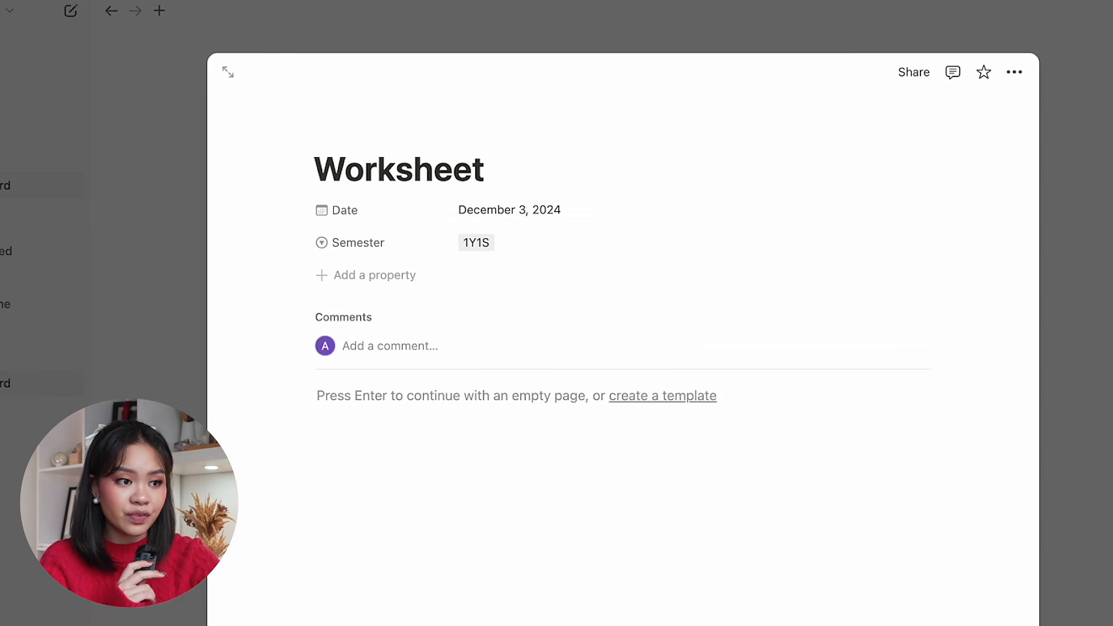
left_click(515, 247)
type("1")
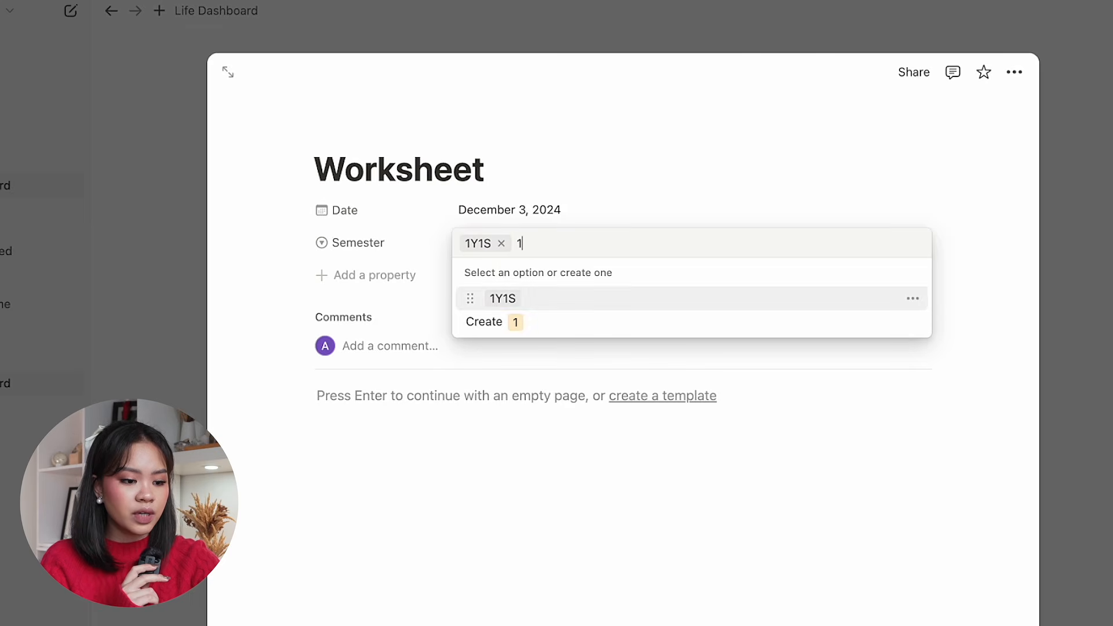
type("Y2S")
key("Return")
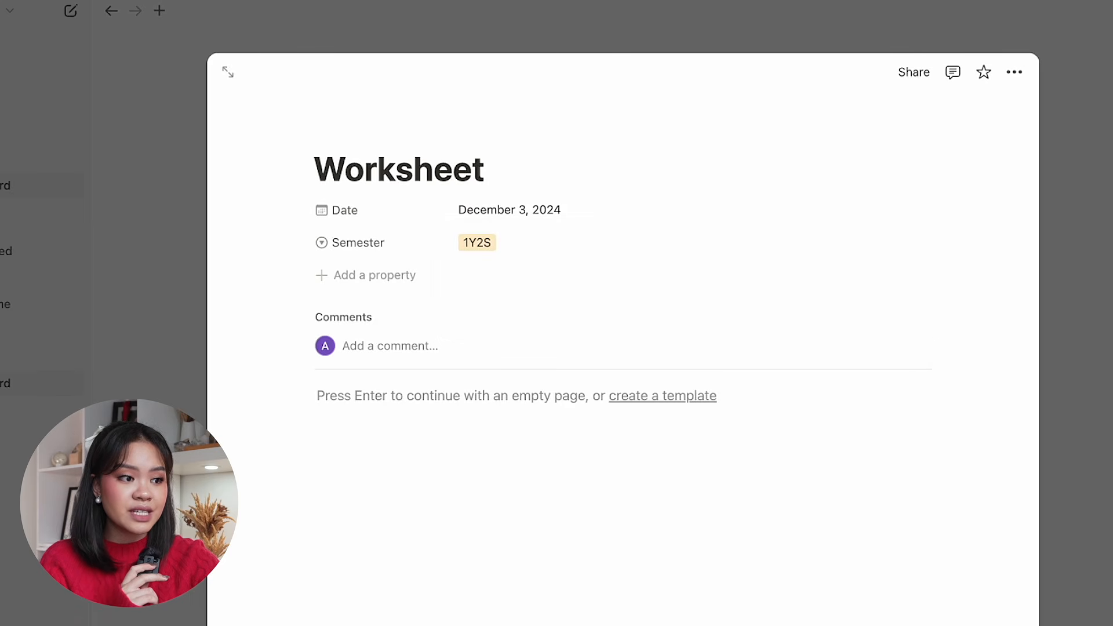
Change the color of the 1Y1S Semester option to orange.
left_click(516, 260)
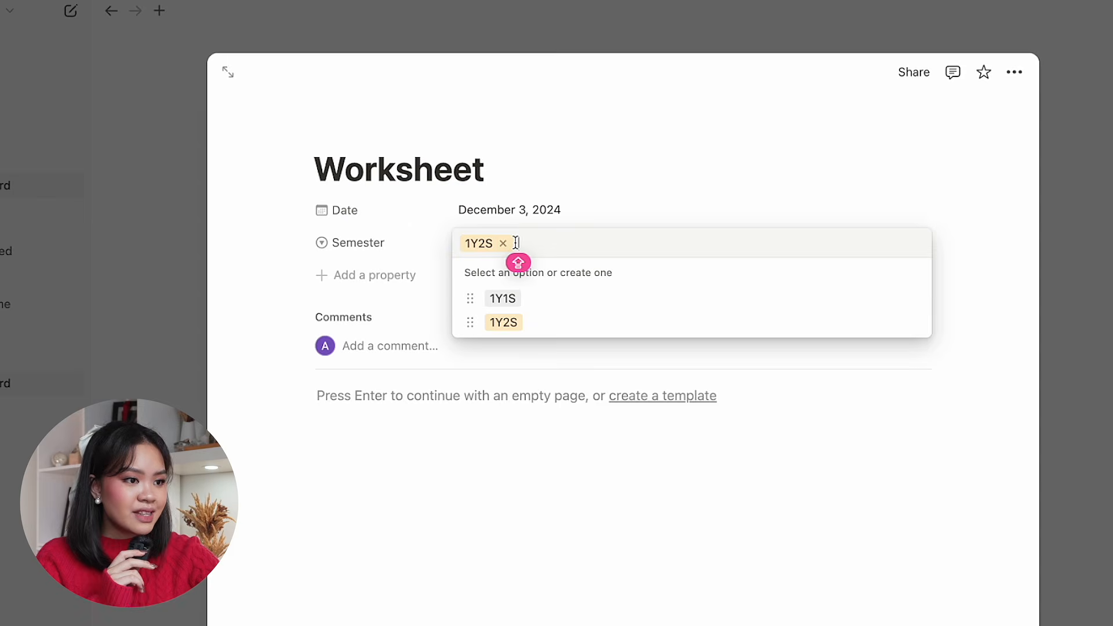
left_click(913, 299)
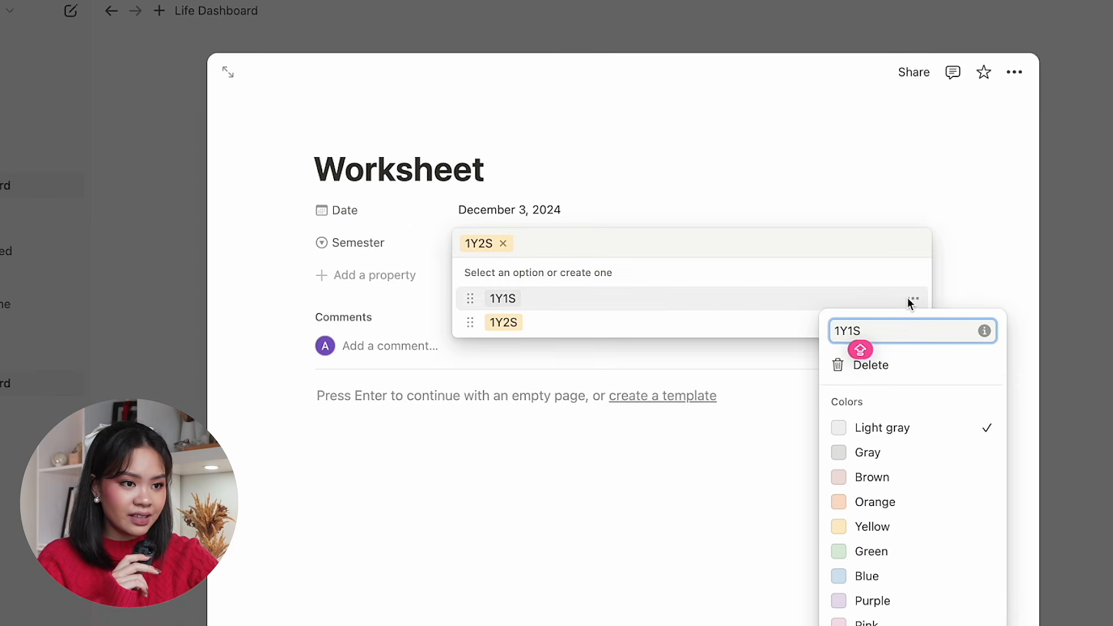
left_click(916, 504)
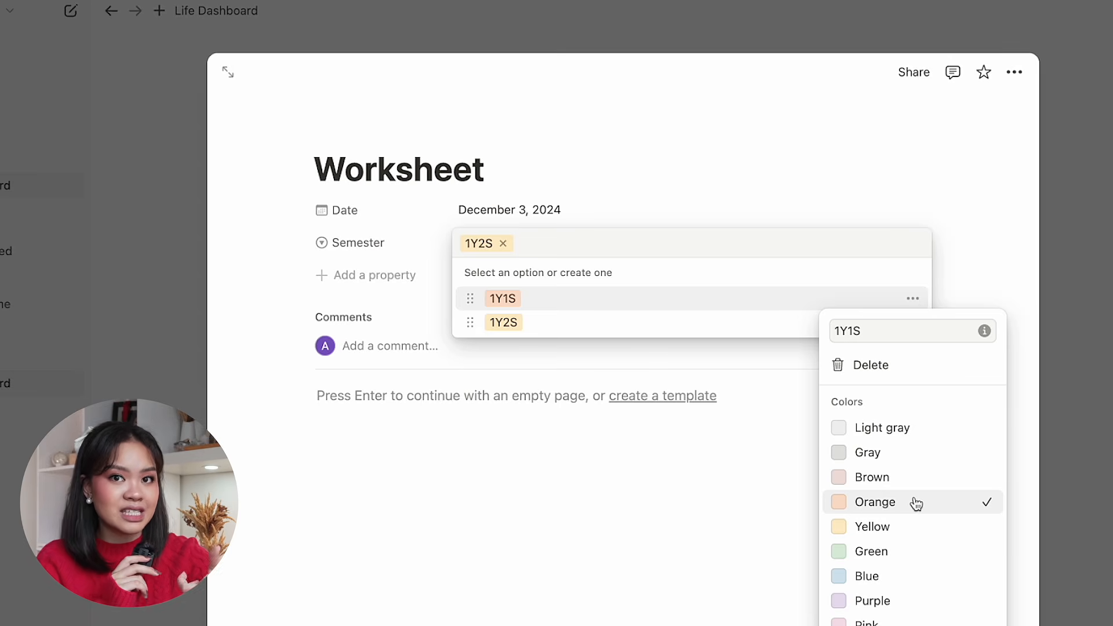
key("Escape")
Add a Multi-select property named Type to the Worksheet item.
left_click(367, 284)
scroll(369, 289, "down", 3)
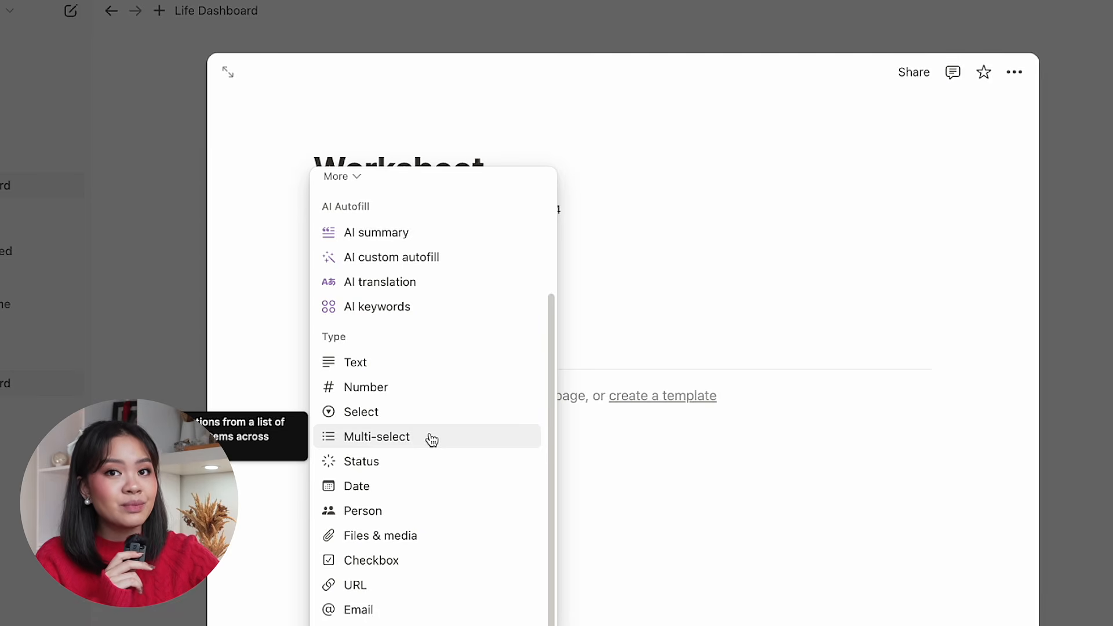
left_click(431, 439)
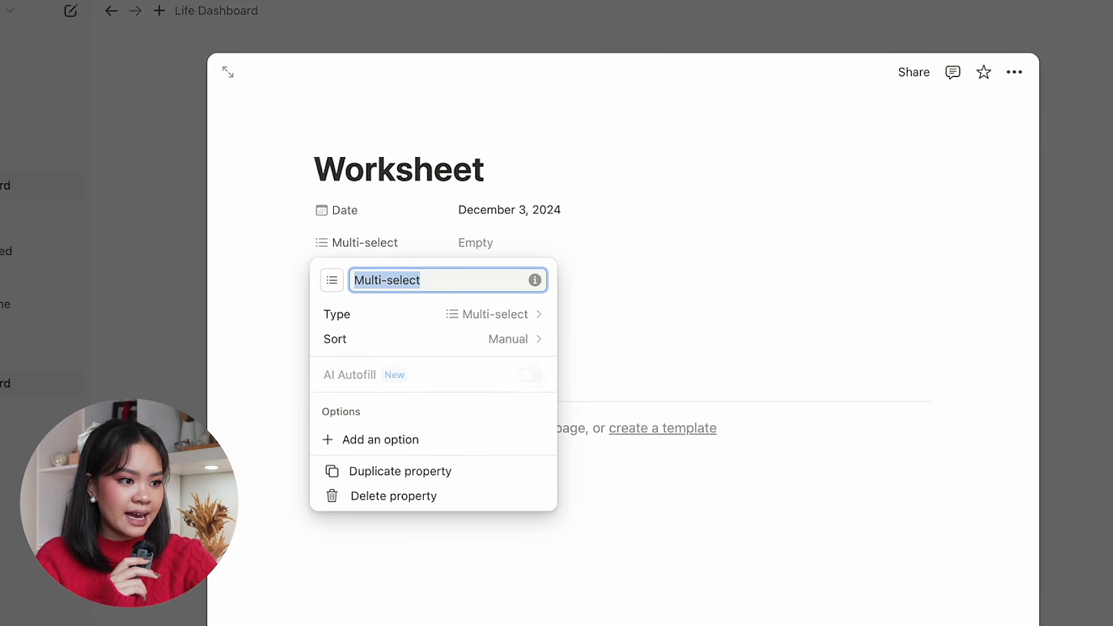
type("Type")
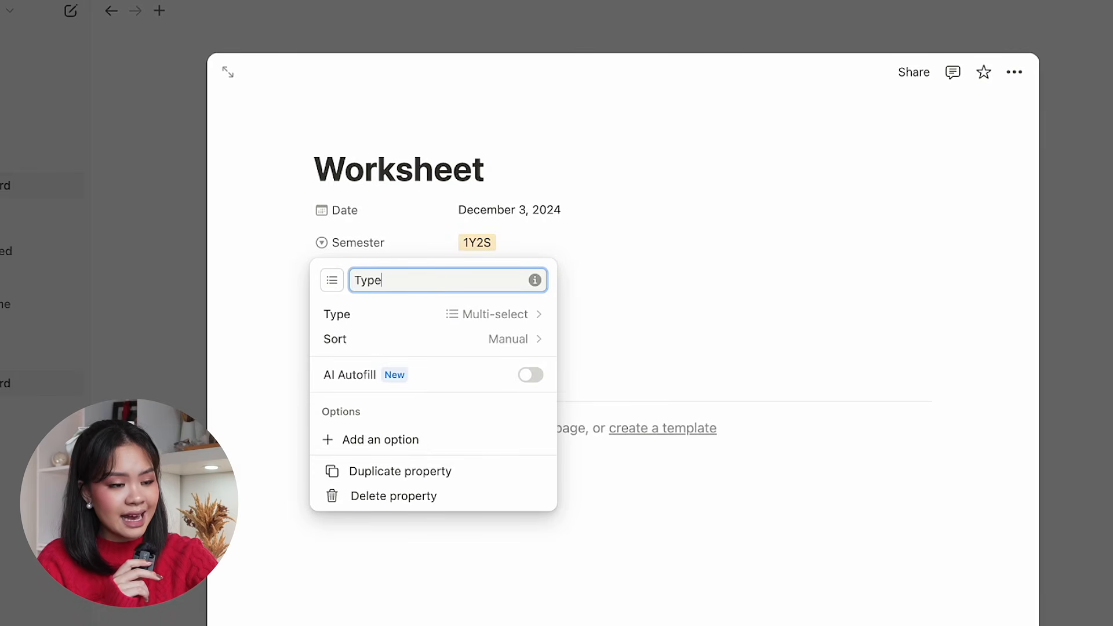
Create the Type options Exam, Quiz, Assignment and Meeting.
left_click(609, 281)
left_click(608, 275)
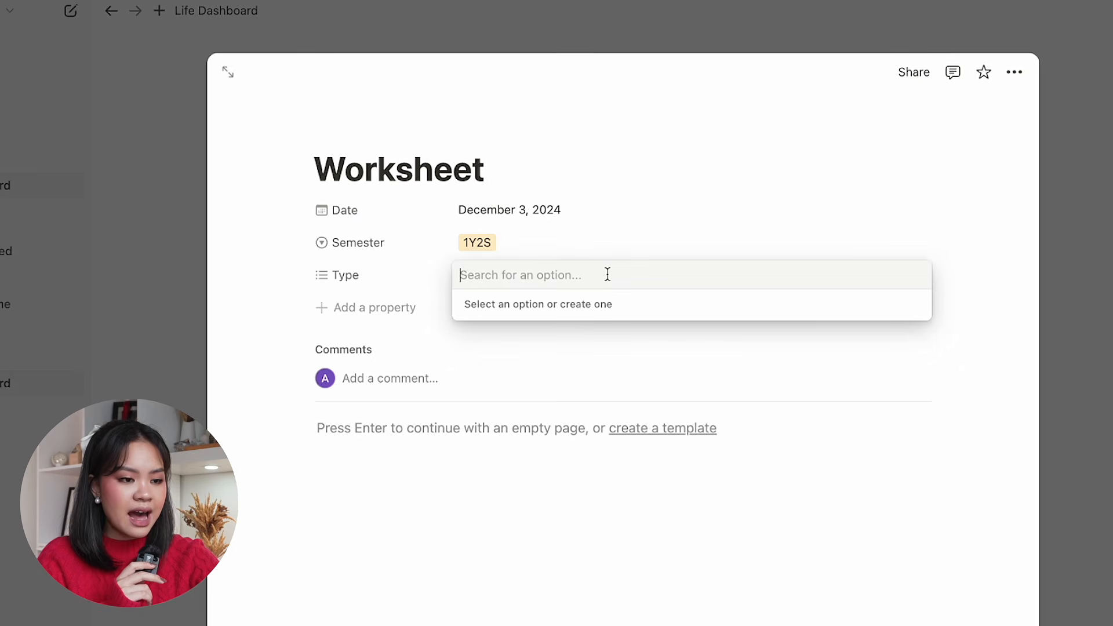
type("Exam")
key("Return")
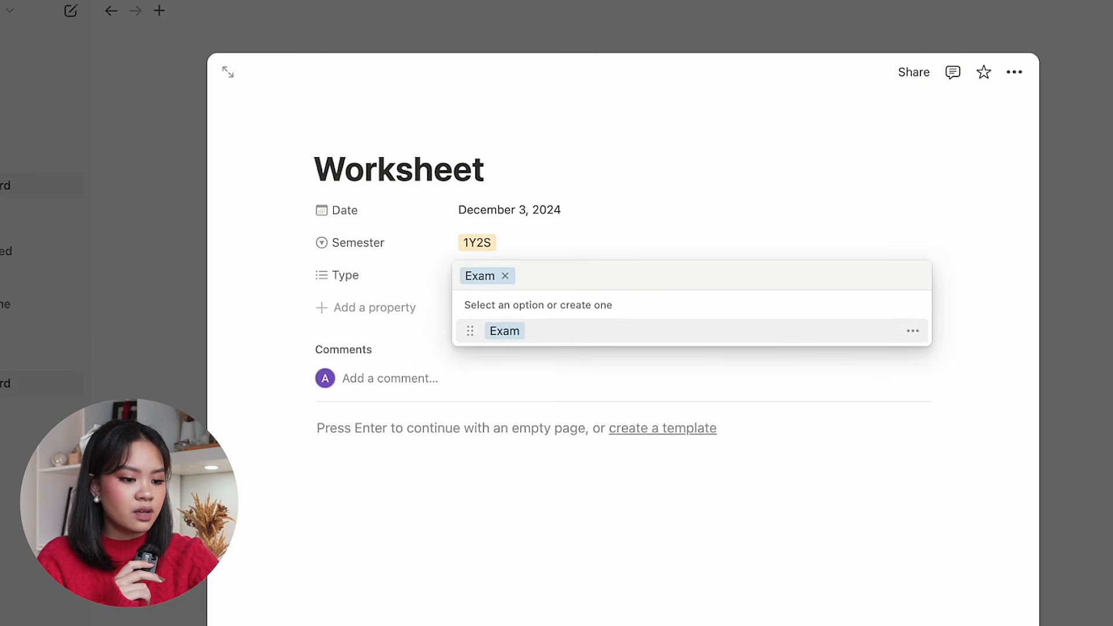
type("Quiz")
key("Return")
type("A")
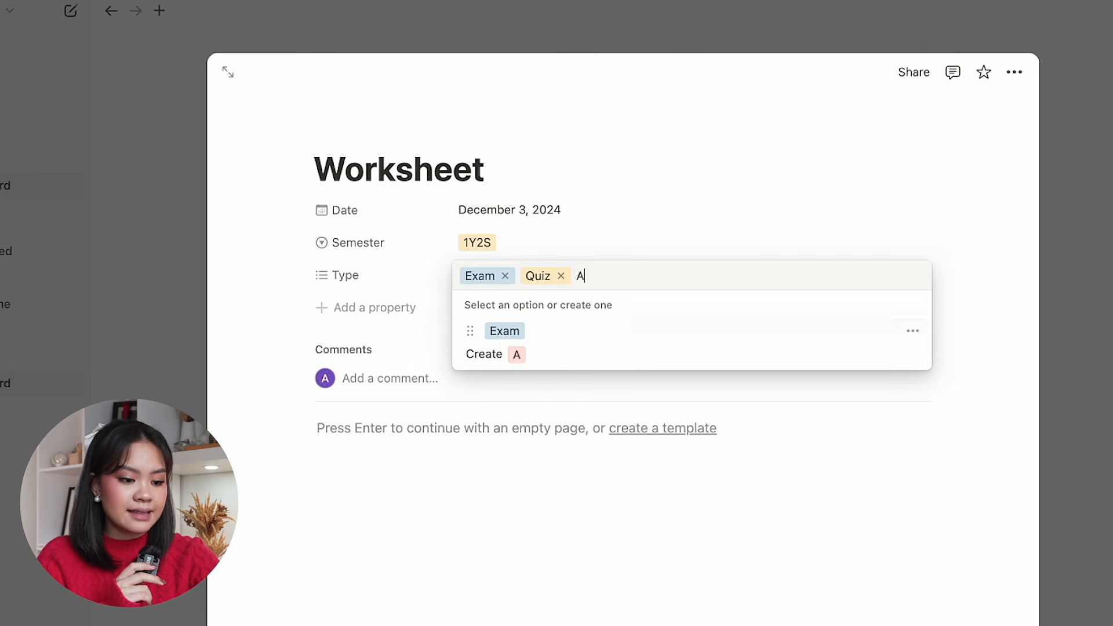
type("ssignment")
key("Return")
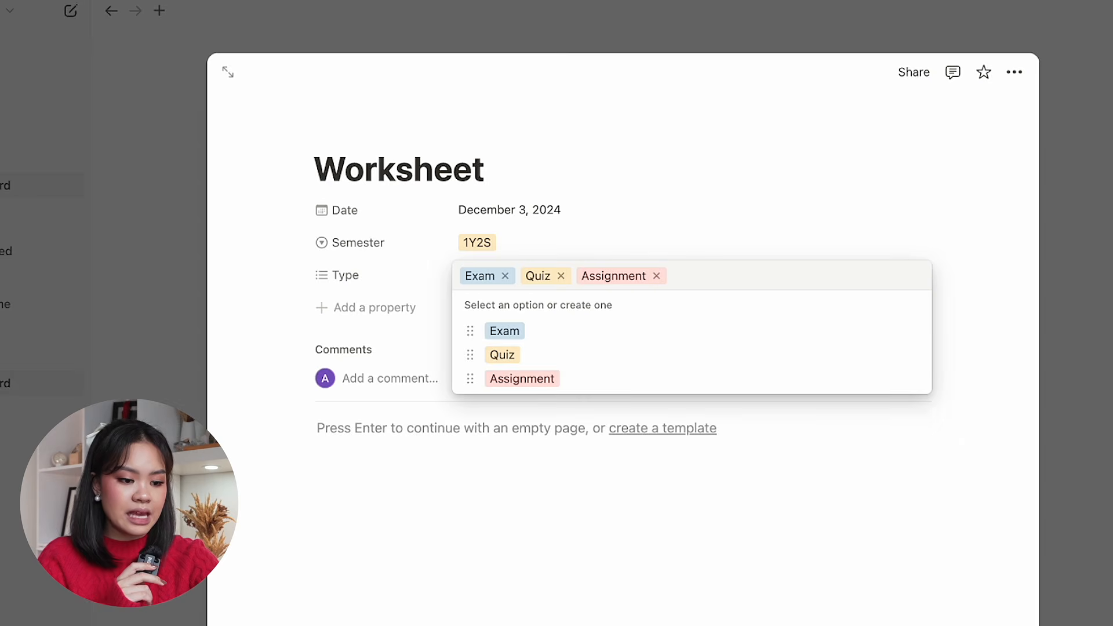
type("Meeting")
key("Return")
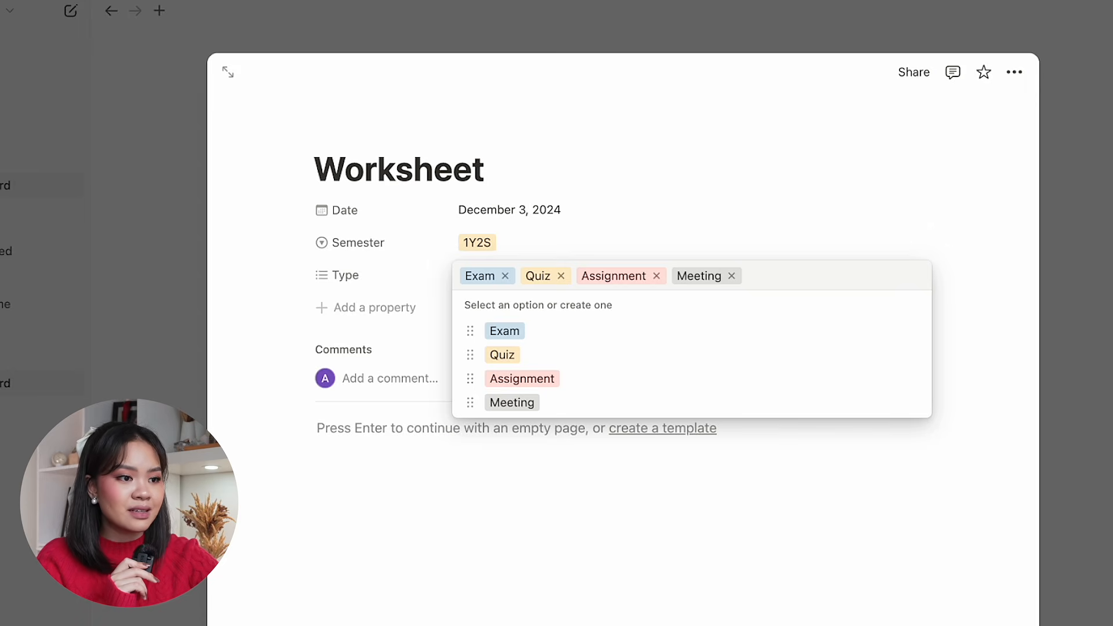
Remove the Quiz and Meeting tags from the Worksheet item's Type value.
left_click(561, 276)
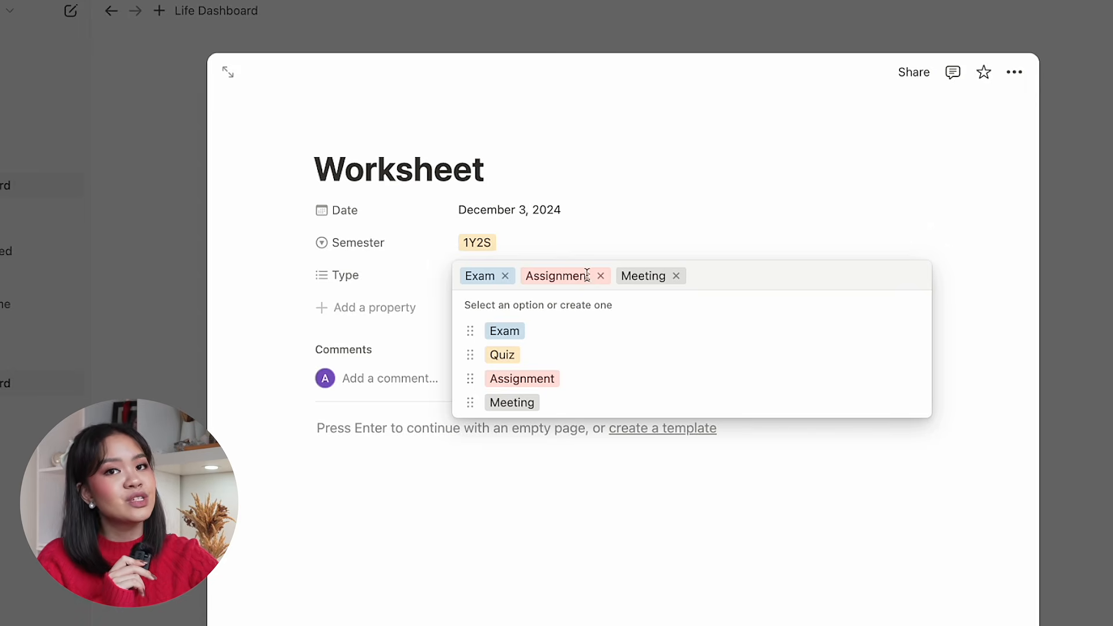
left_click(676, 276)
left_click(372, 325)
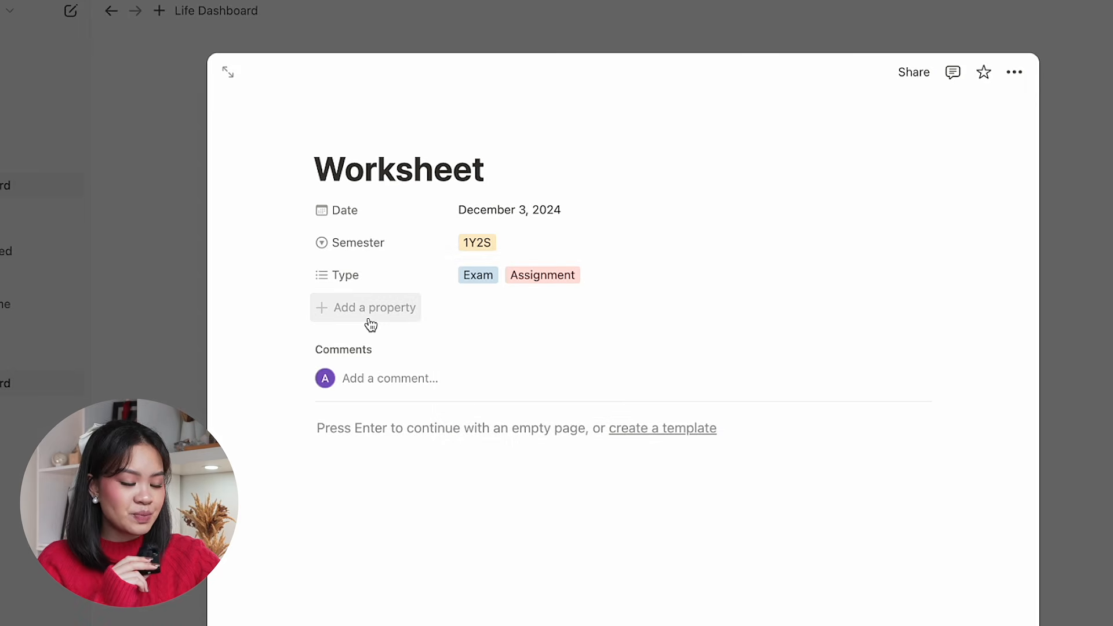
Add a Status property to the Worksheet item, keeping its default name.
left_click(371, 308)
scroll(371, 325, "down", 5)
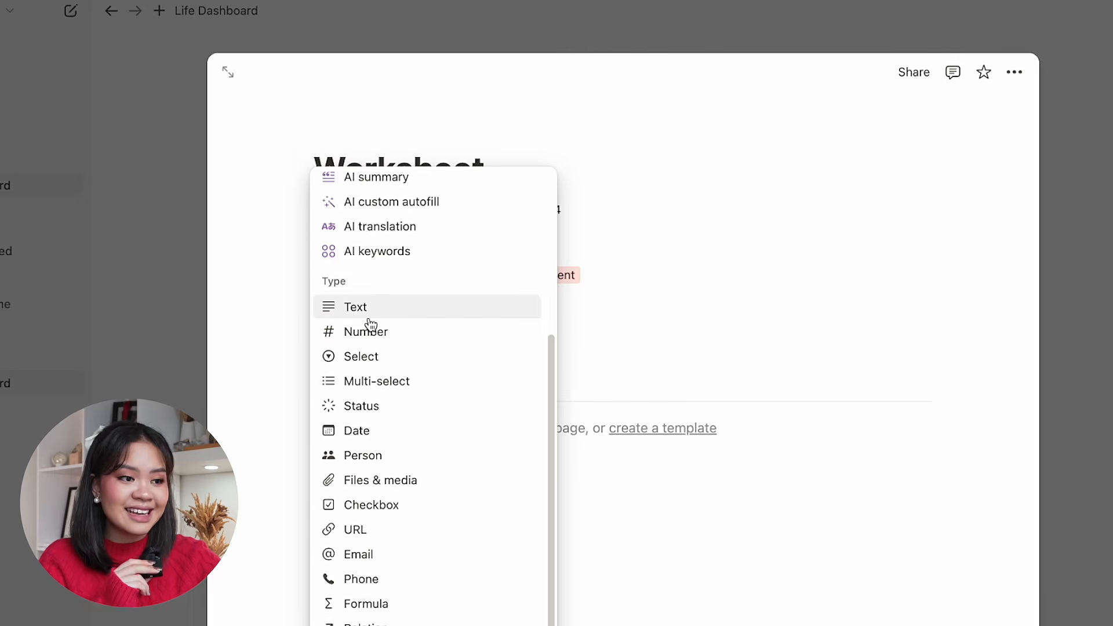
left_click(394, 412)
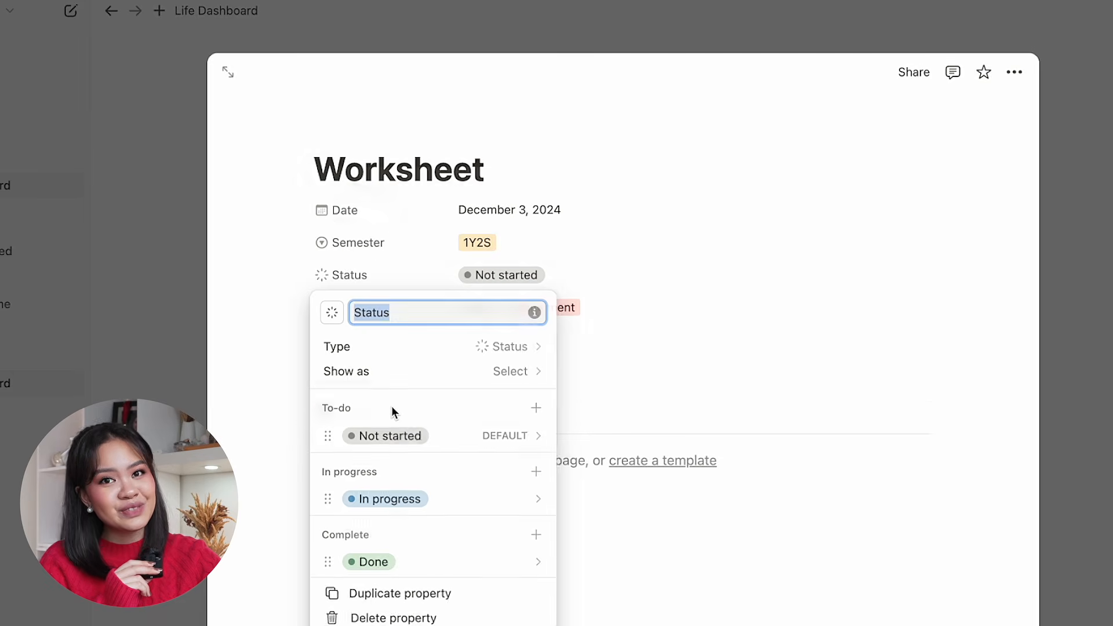
Color the Not started status red and In progress yellow, and move the Status property below Type.
left_click(445, 438)
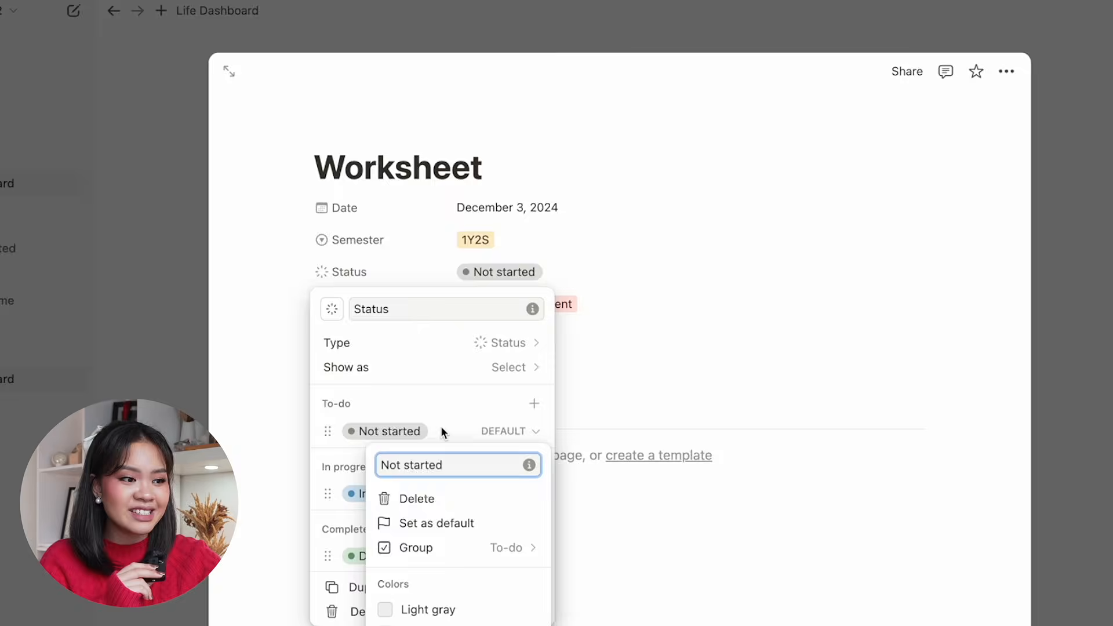
left_click(440, 616)
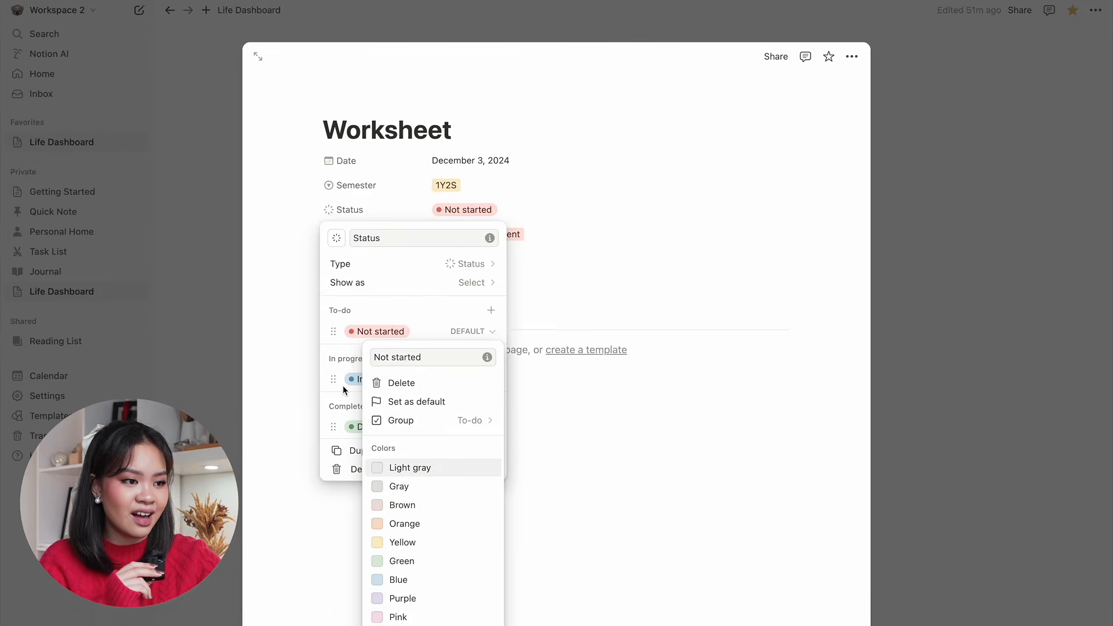
left_click(344, 387)
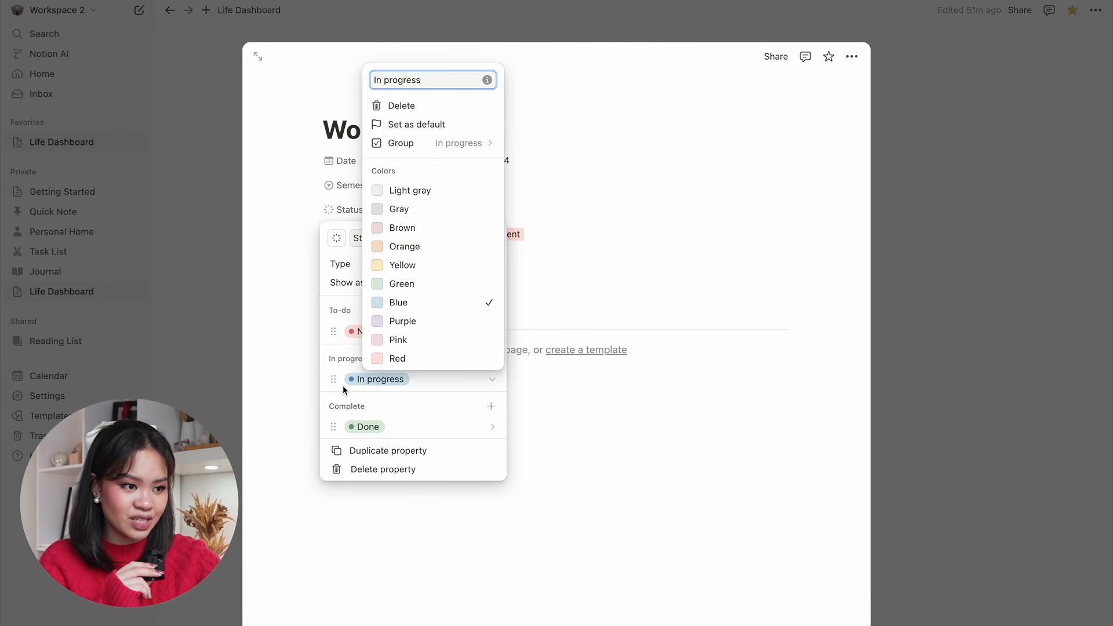
left_click(430, 268)
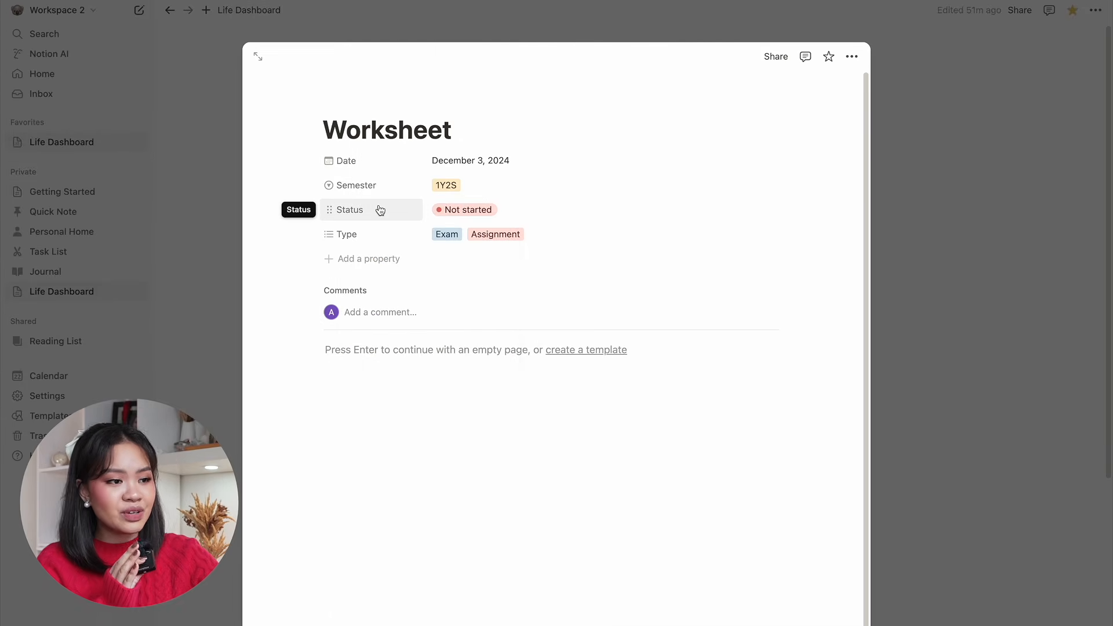
left_click_drag(380, 210, 375, 239)
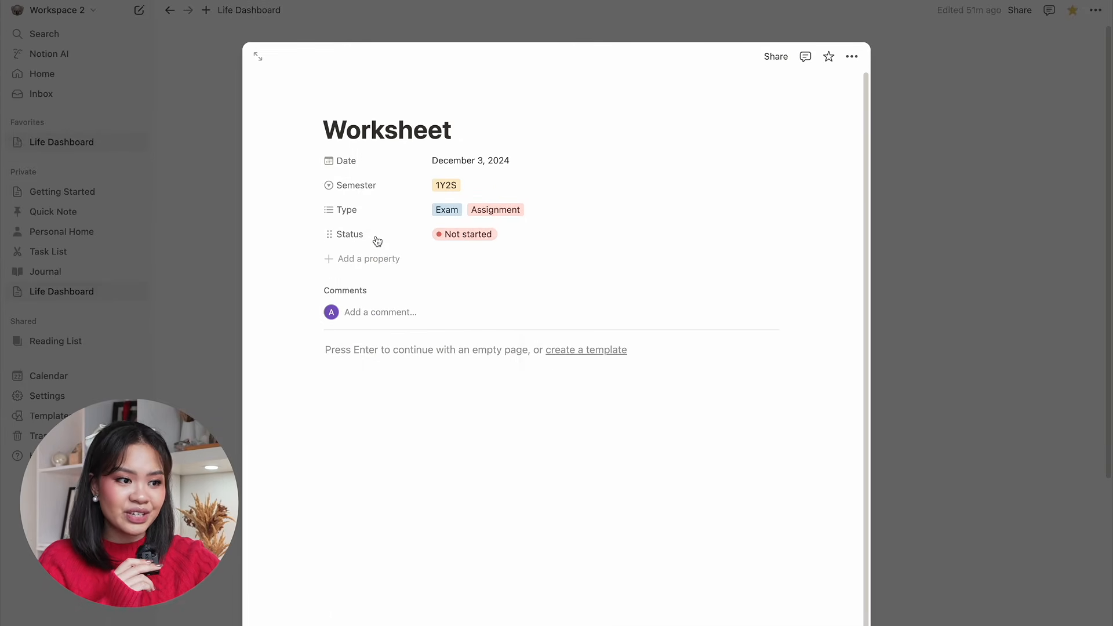
left_click(376, 260)
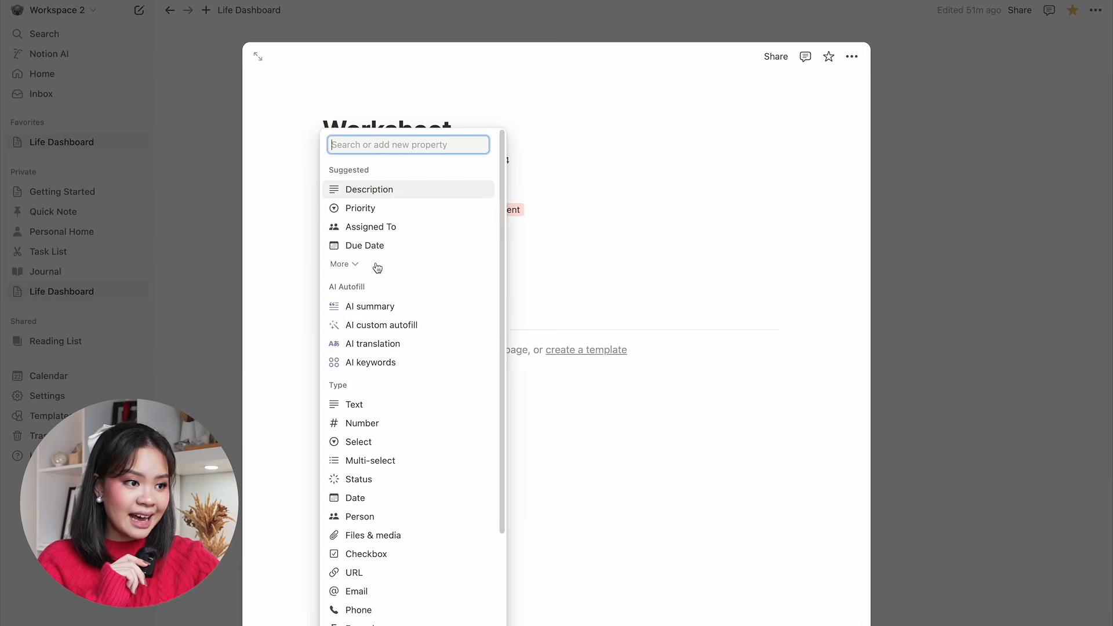
scroll(375, 267, "down", 3)
scroll(376, 266, "down", 3)
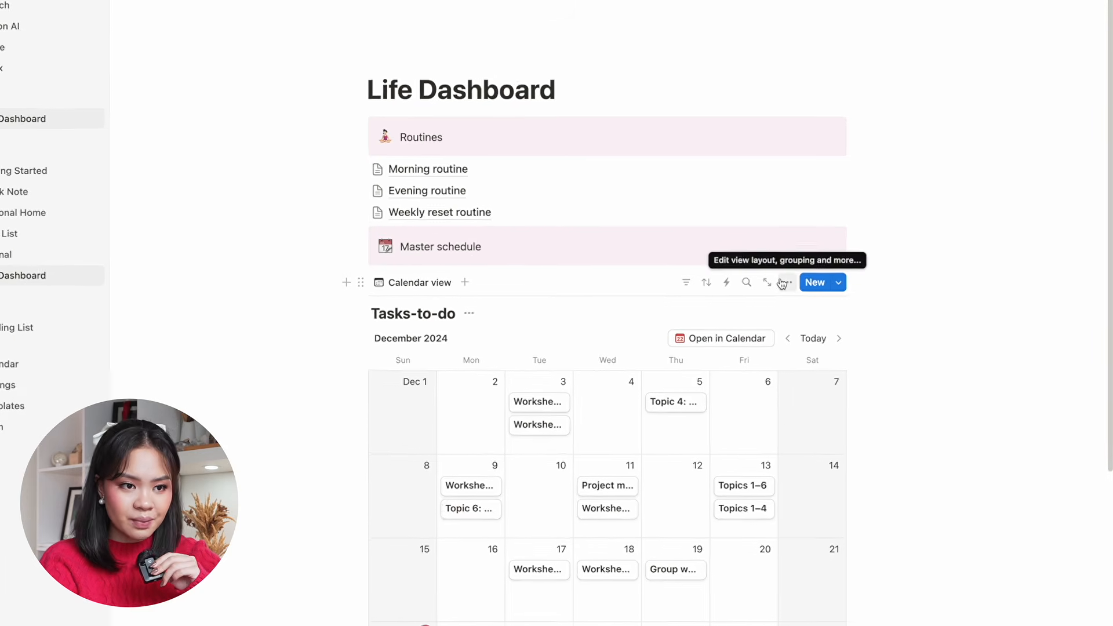
Show the Type and Status properties on the items in the Tasks-to-do calendar view.
left_click(782, 284)
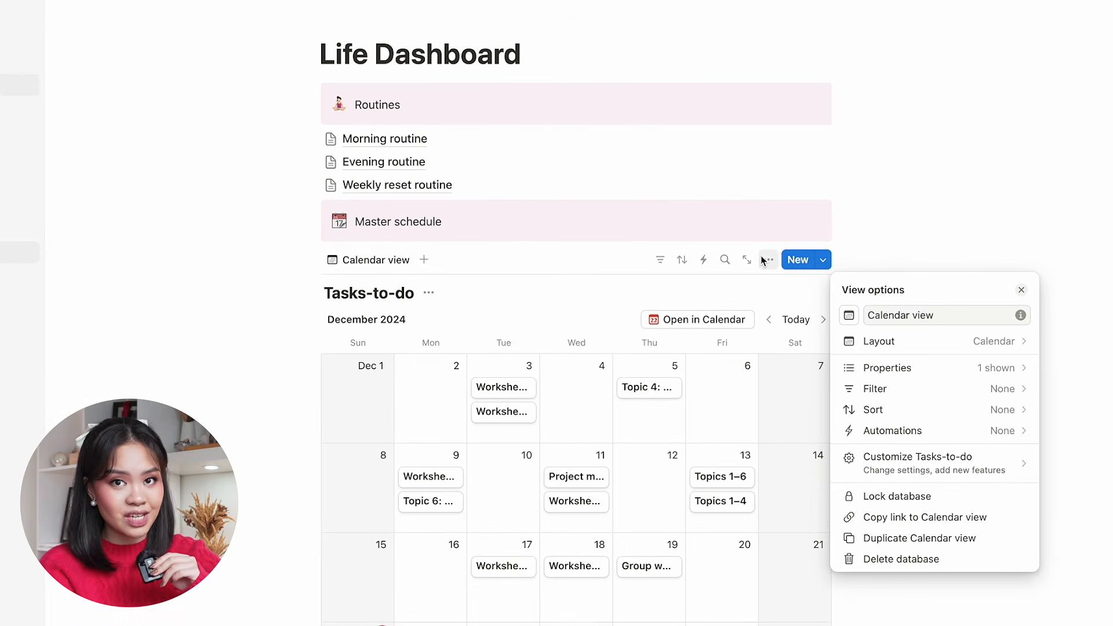
left_click(853, 368)
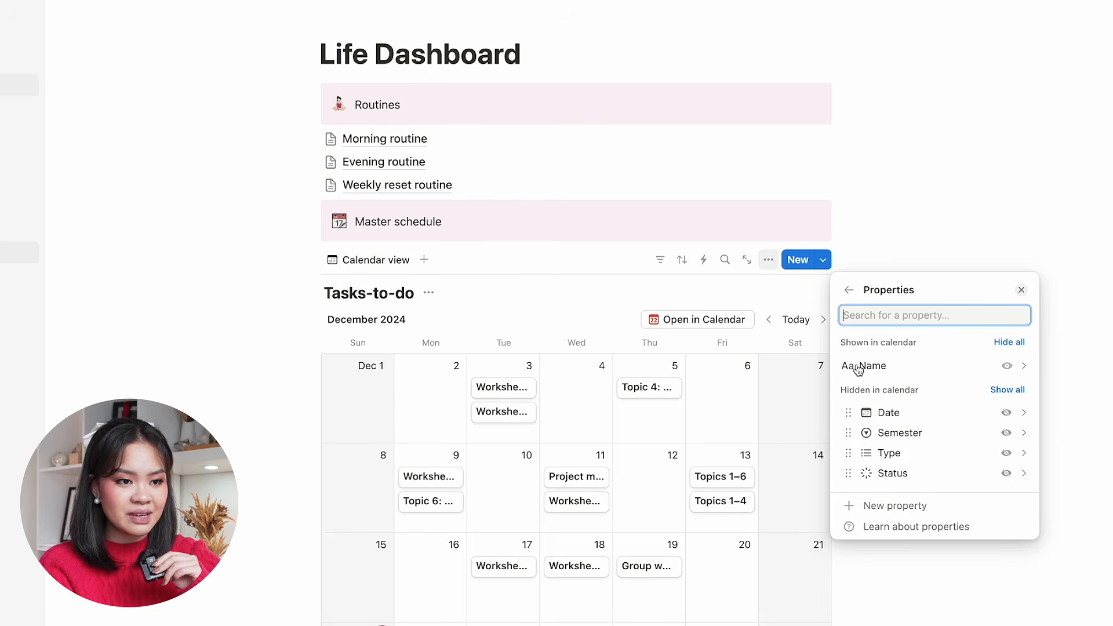
left_click(1002, 456)
left_click(1007, 474)
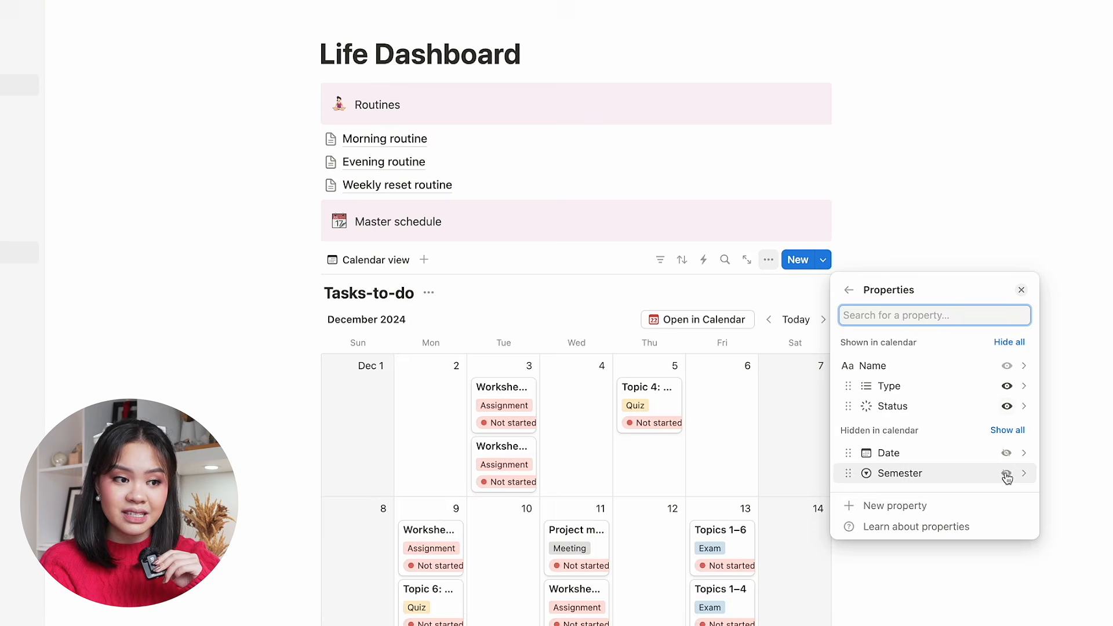
Filter the Tasks-to-do calendar view to items whose Semester is 1Y1S.
left_click(849, 290)
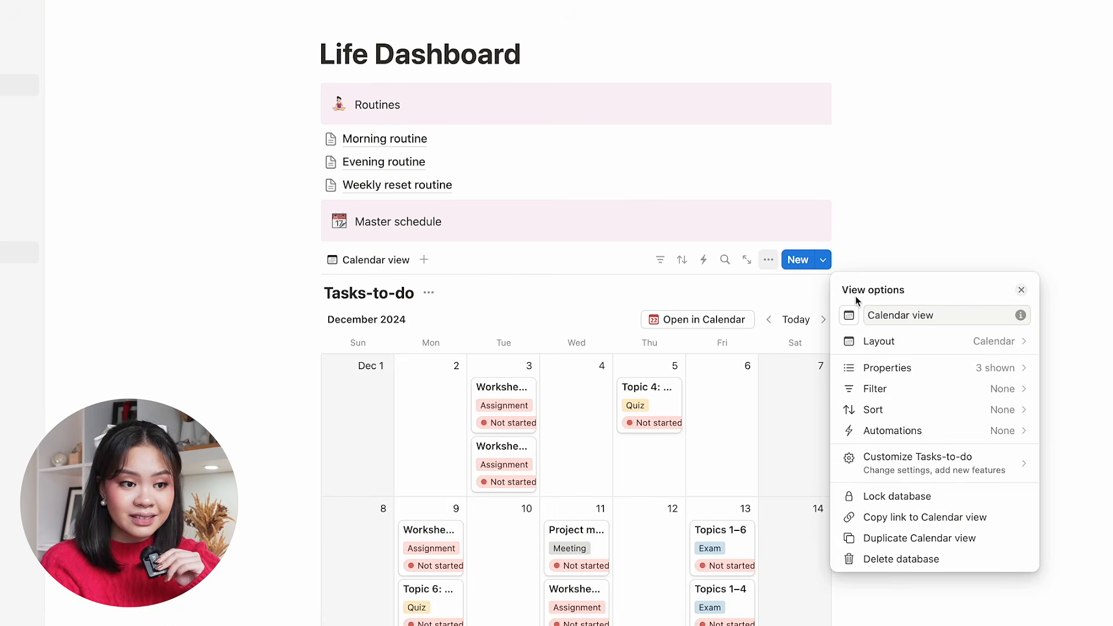
left_click(906, 392)
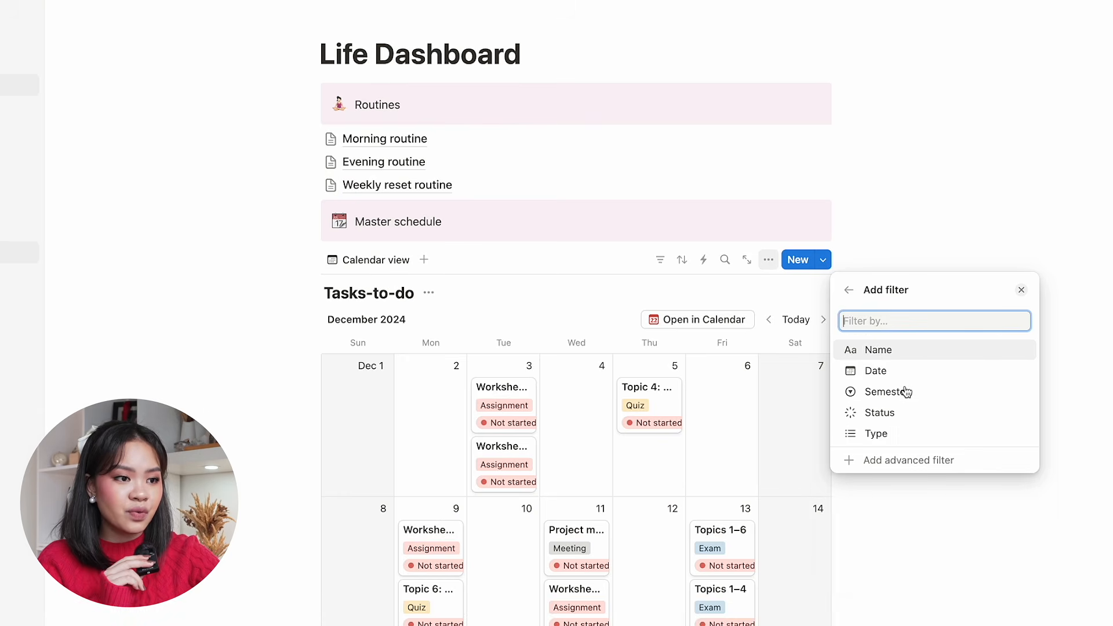
left_click(906, 392)
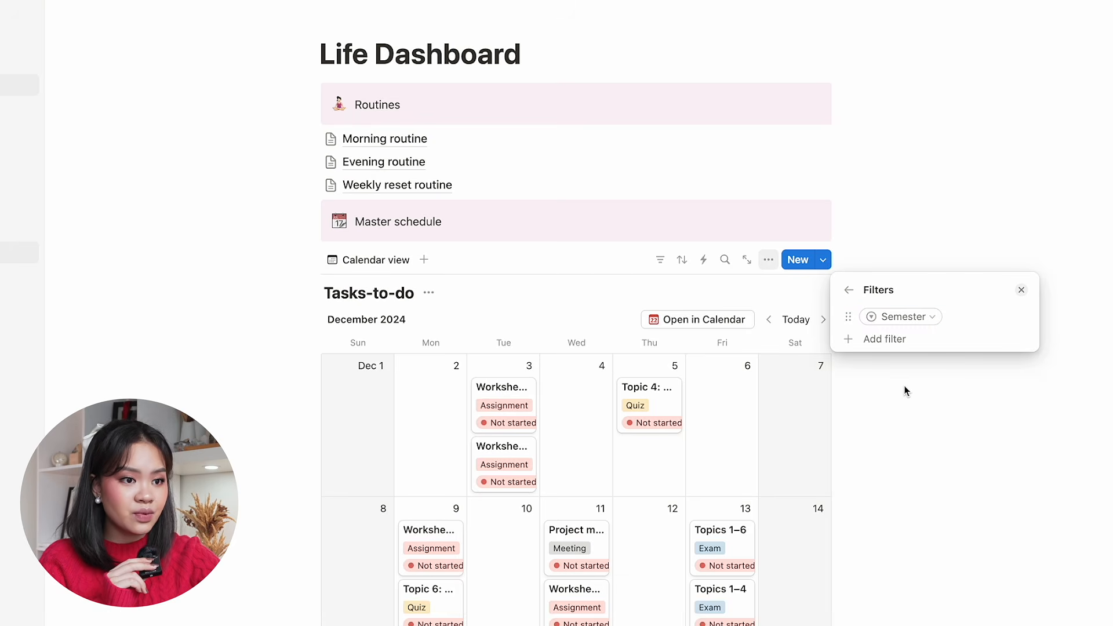
left_click(934, 318)
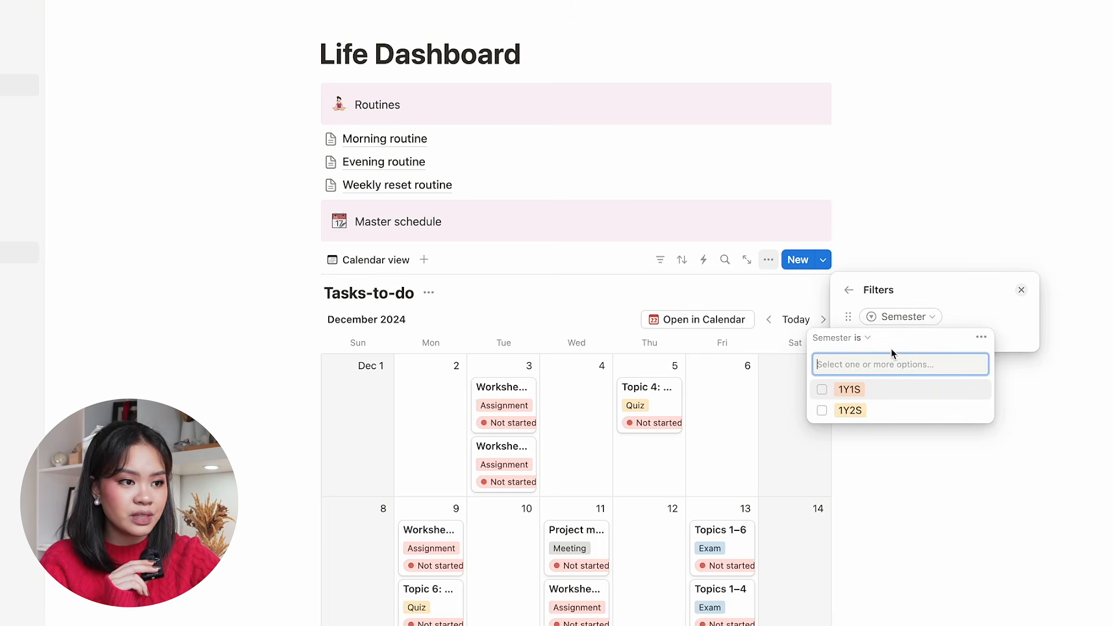
left_click(823, 391)
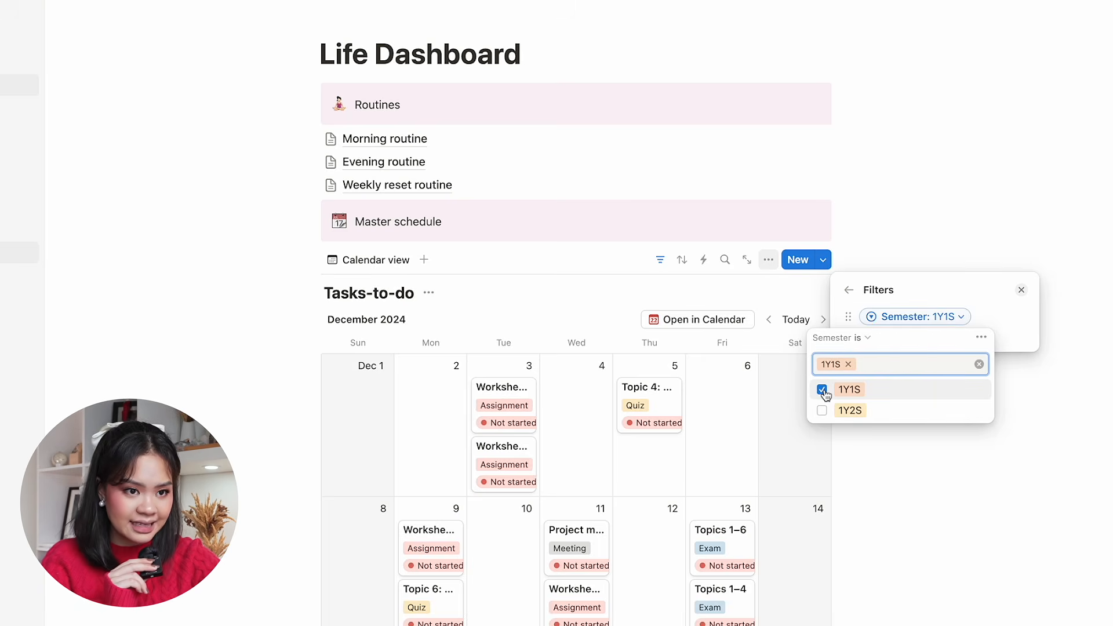
left_click(849, 290)
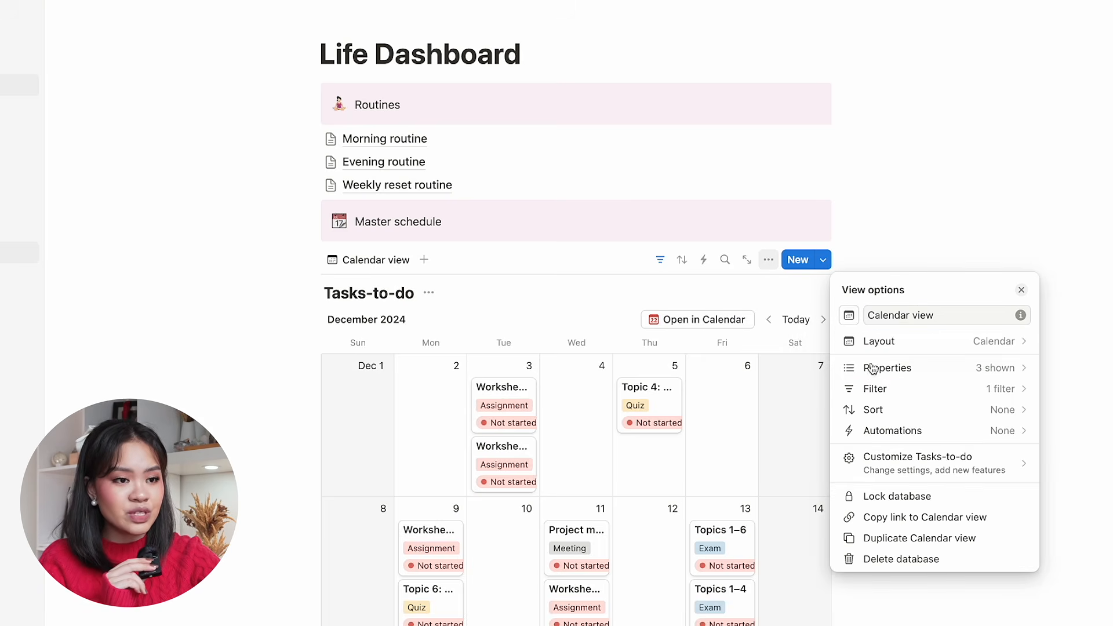
Add a Type filter to the Tasks-to-do calendar view, trying the Exam option and clearing it again.
left_click(885, 389)
left_click(906, 340)
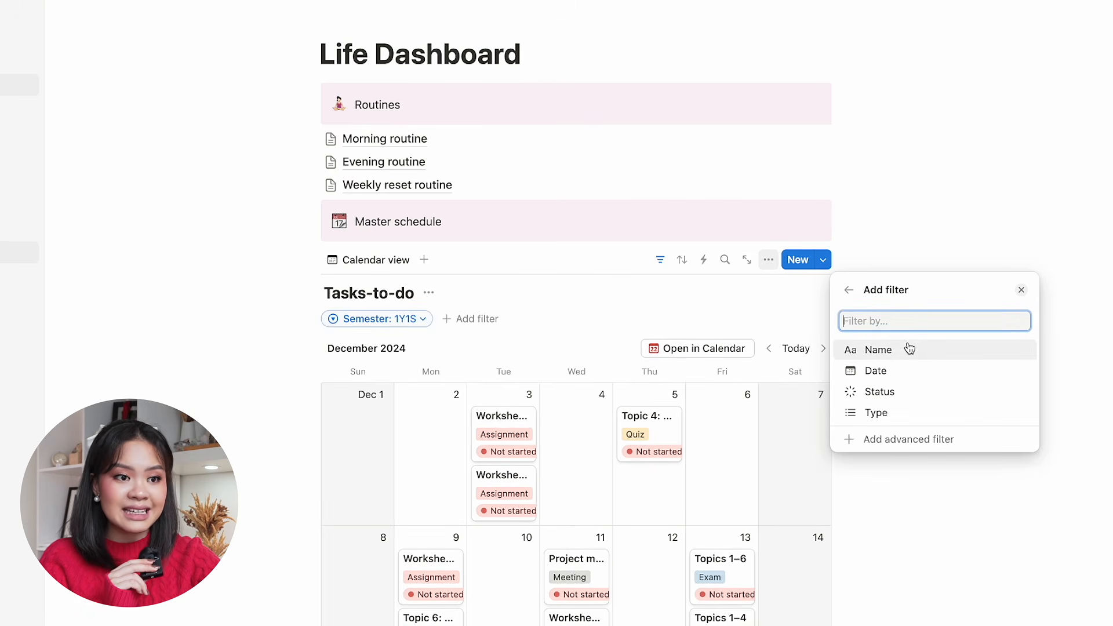
left_click(900, 411)
left_click(907, 344)
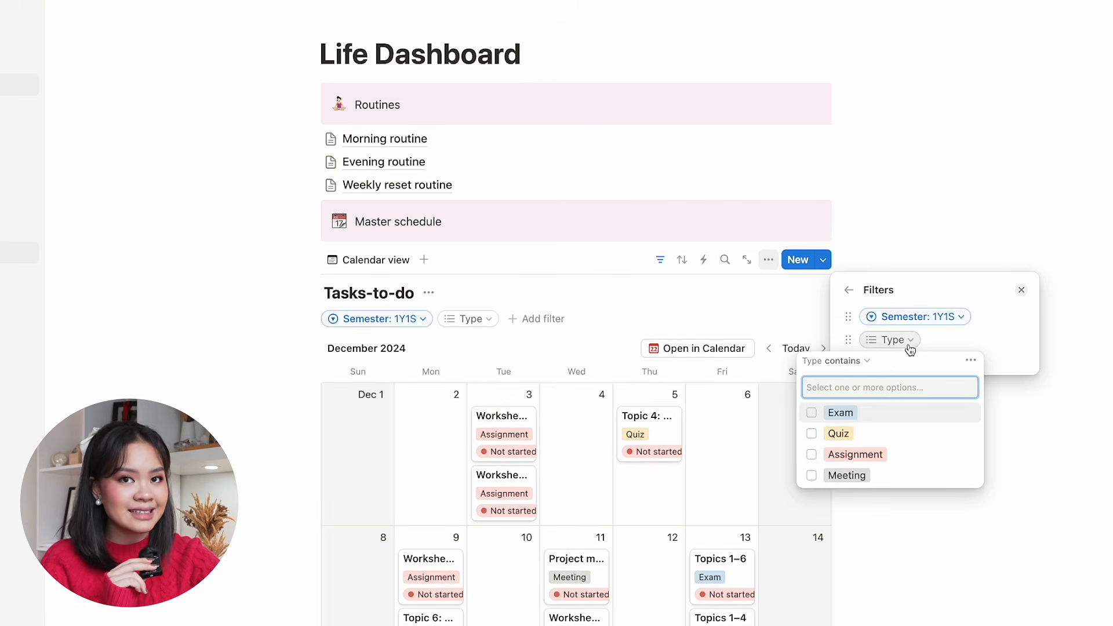
left_click(812, 412)
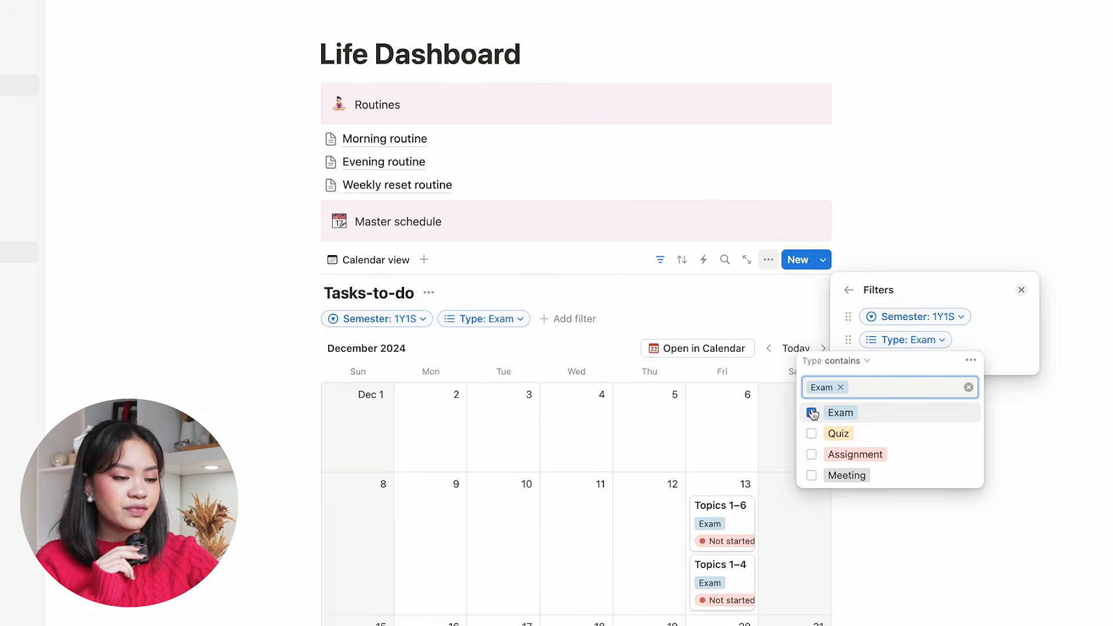
left_click(813, 412)
Rename the Tasks-to-do calendar view as 1Y1S.
left_click(768, 268)
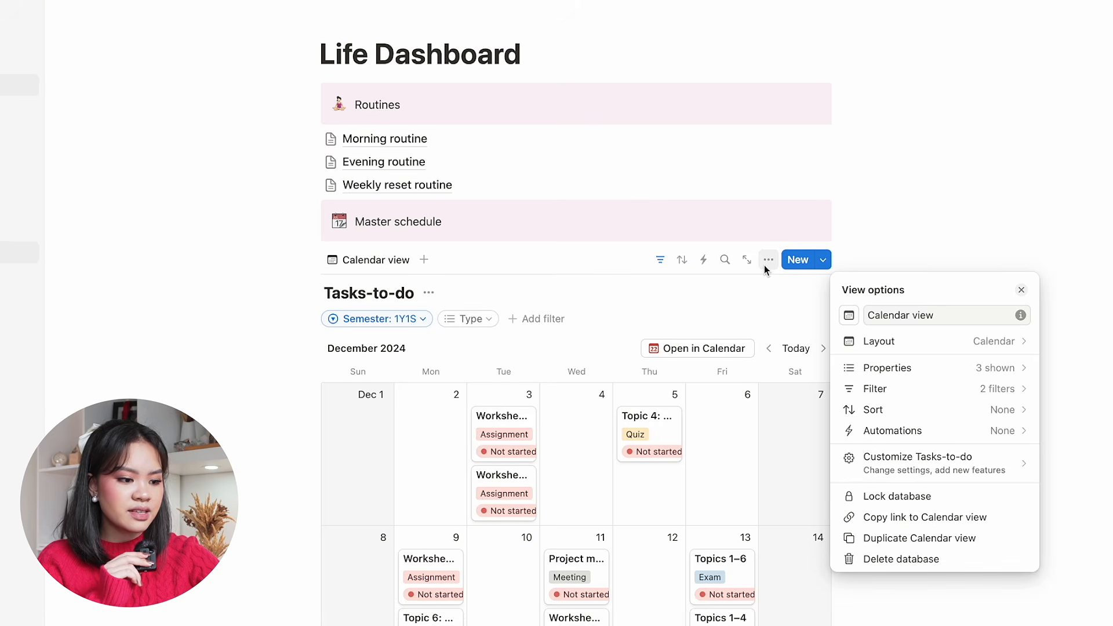
triple_click(922, 316)
type("1Y1S")
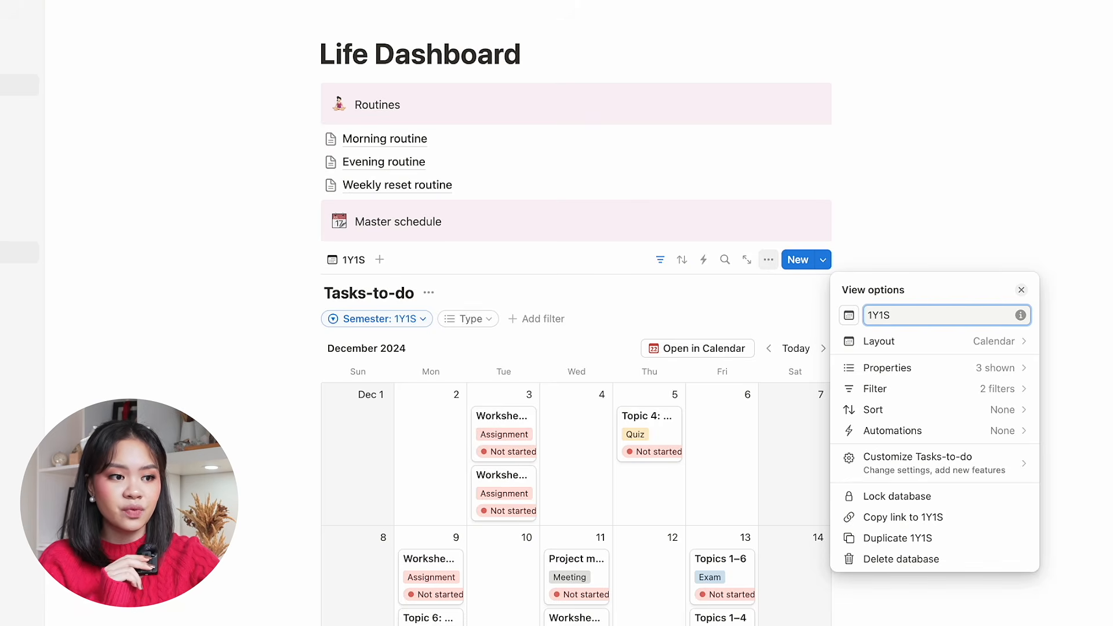
key("Escape")
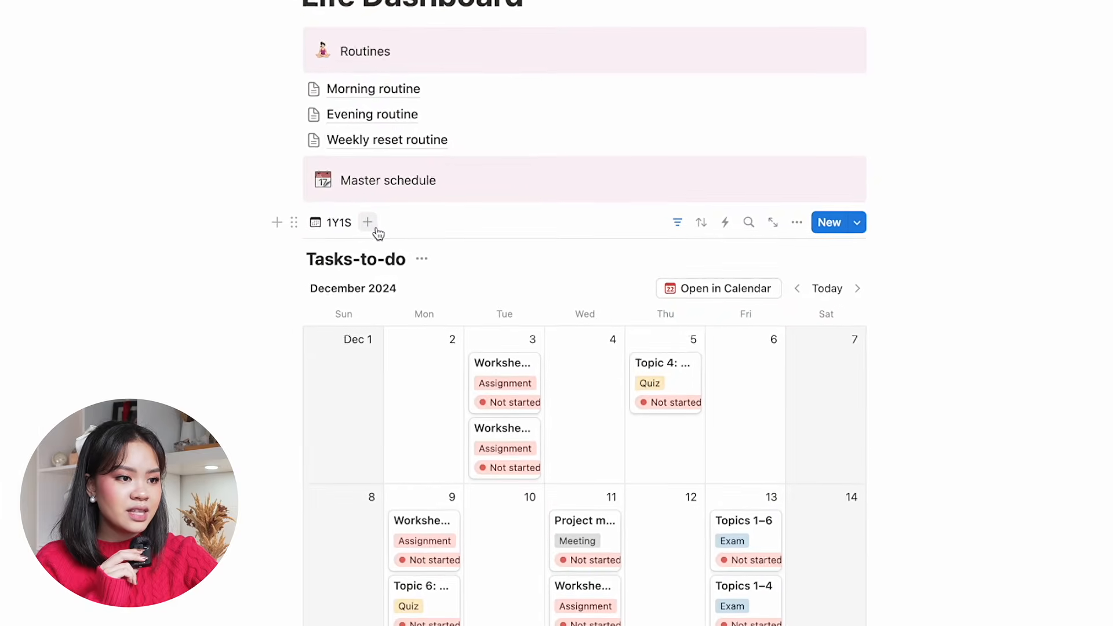
Add a second calendar view to Tasks-to-do and filter it to Semester 1Y2S.
left_click(380, 259)
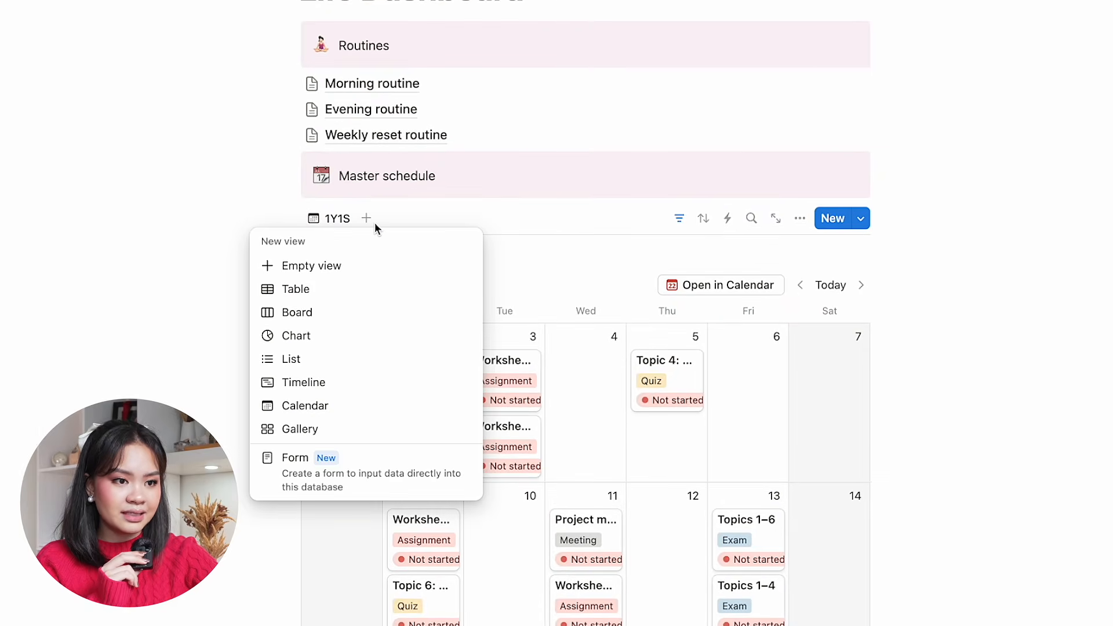
left_click(380, 406)
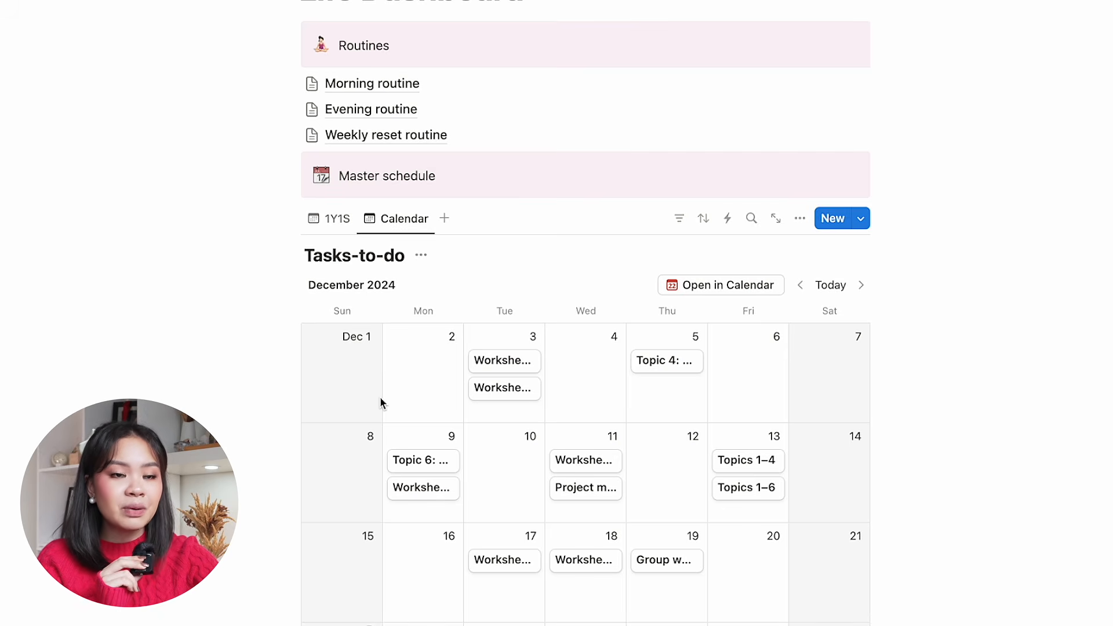
left_click(792, 220)
left_click(921, 364)
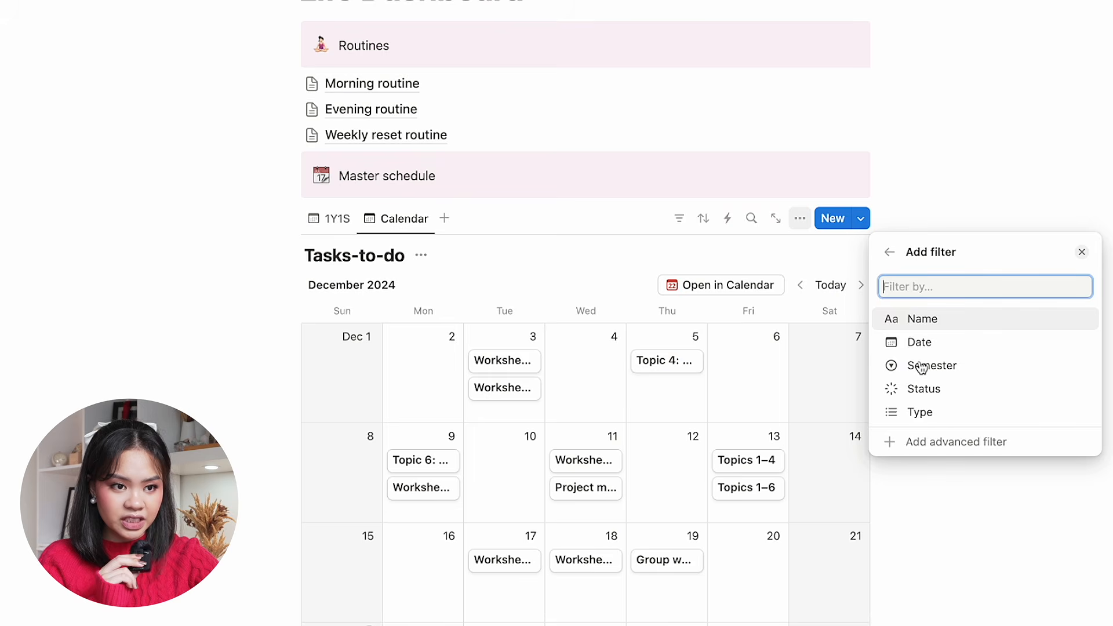
left_click(922, 366)
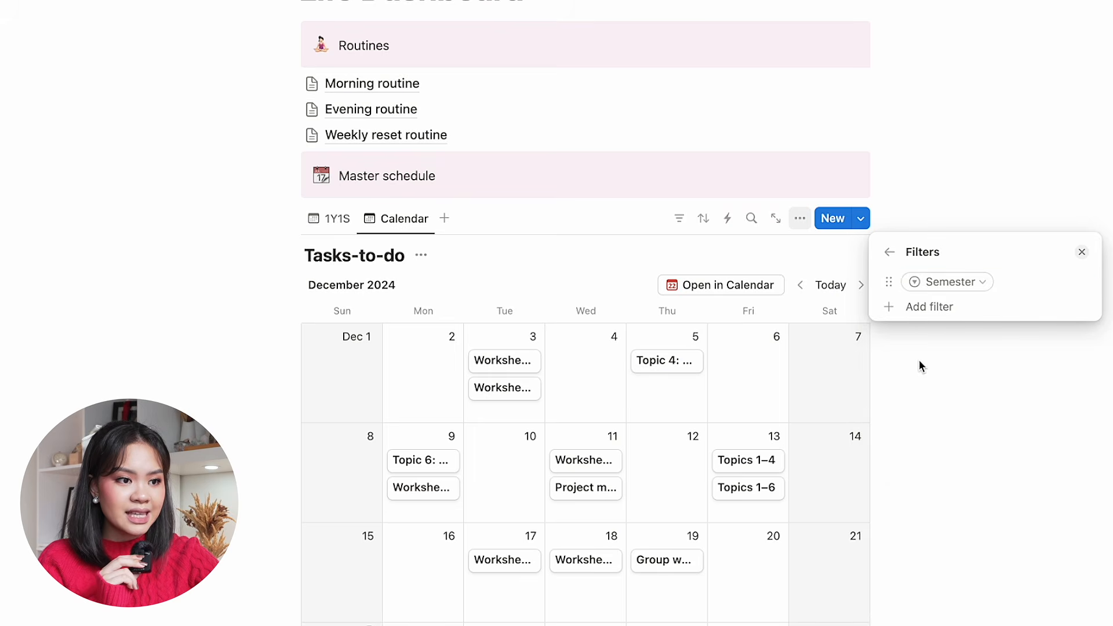
left_click(971, 286)
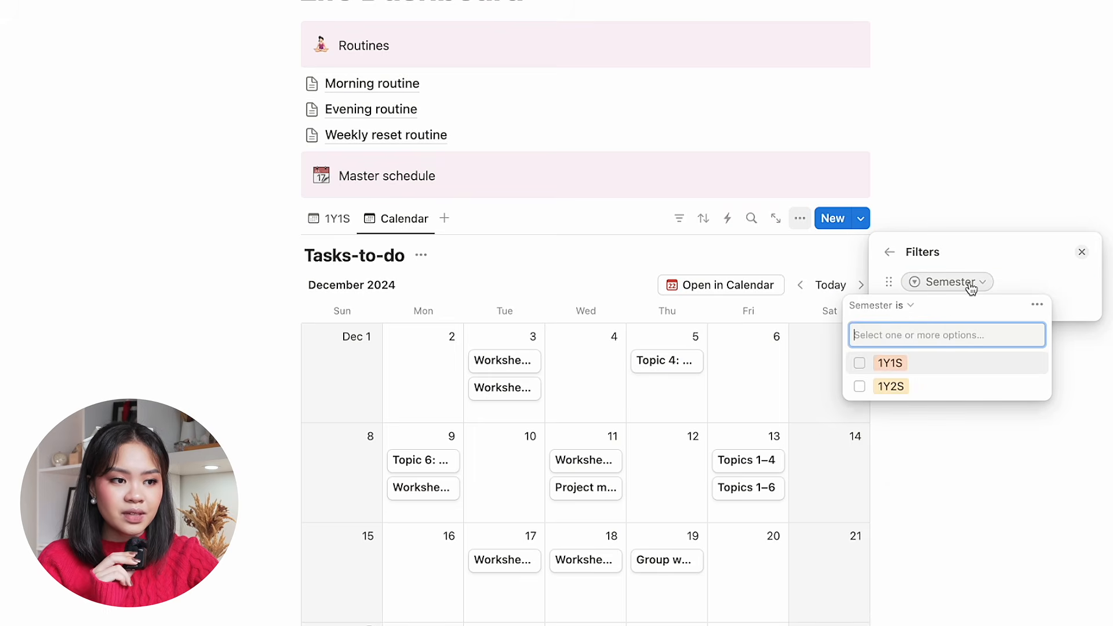
left_click(860, 387)
Name the new Tasks-to-do calendar view 1Y2S.
left_click(800, 223)
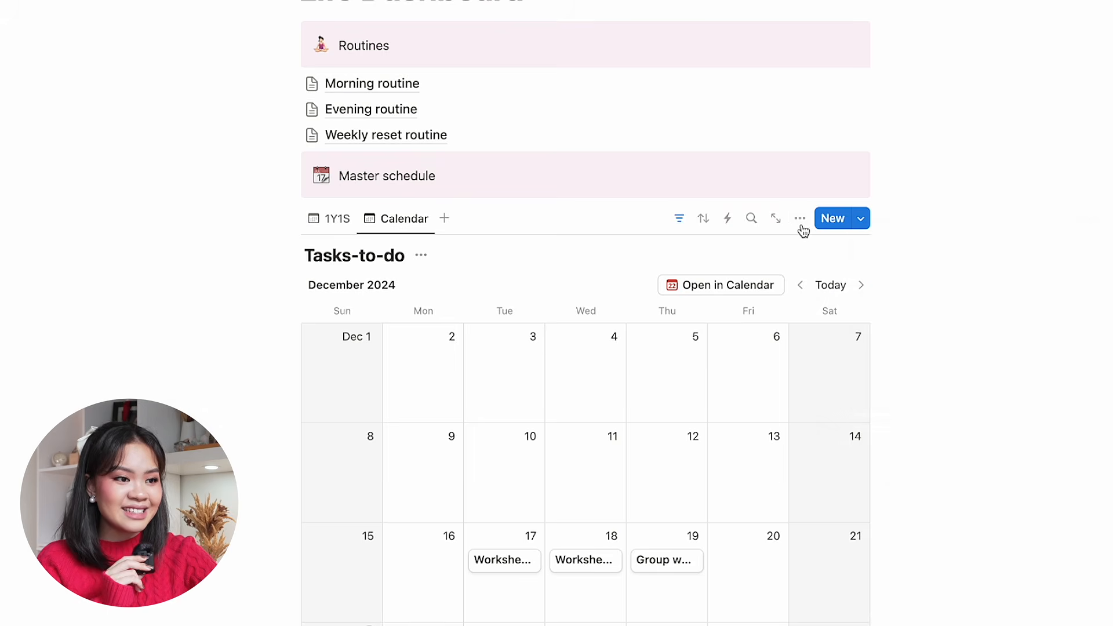
left_click(801, 224)
type("1Y2S")
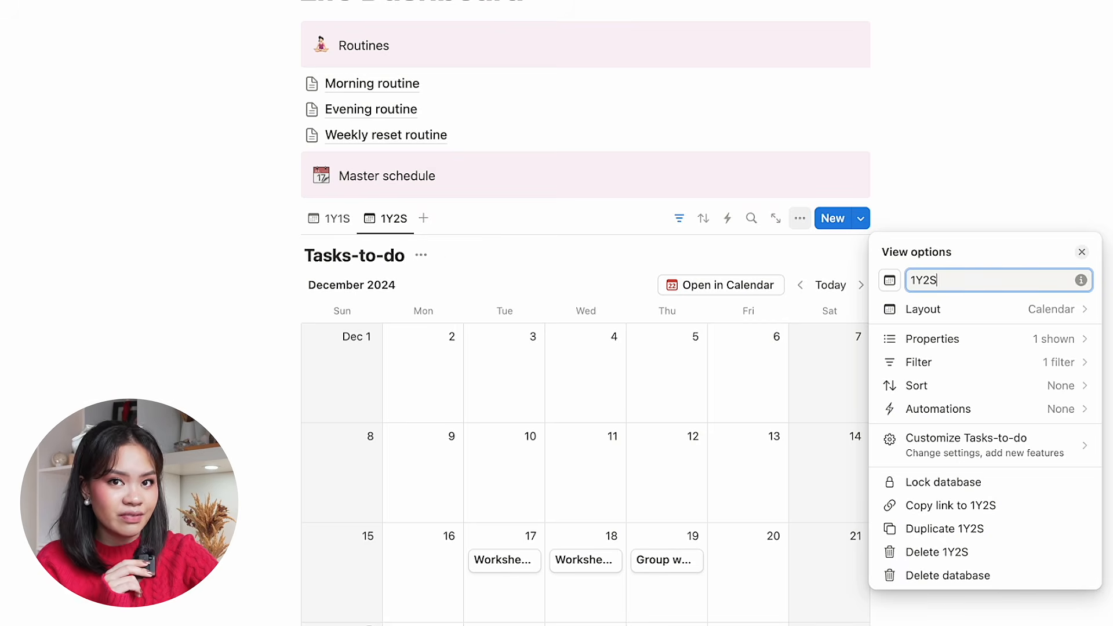
left_click(448, 260)
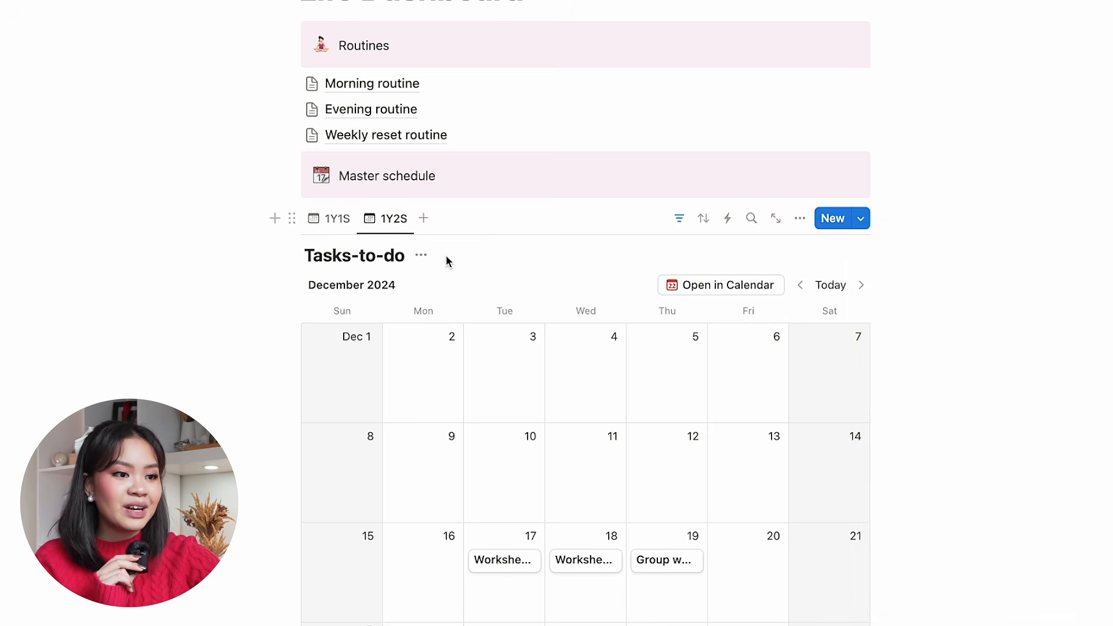
Add a table view to Tasks-to-do and name it All.
left_click(425, 225)
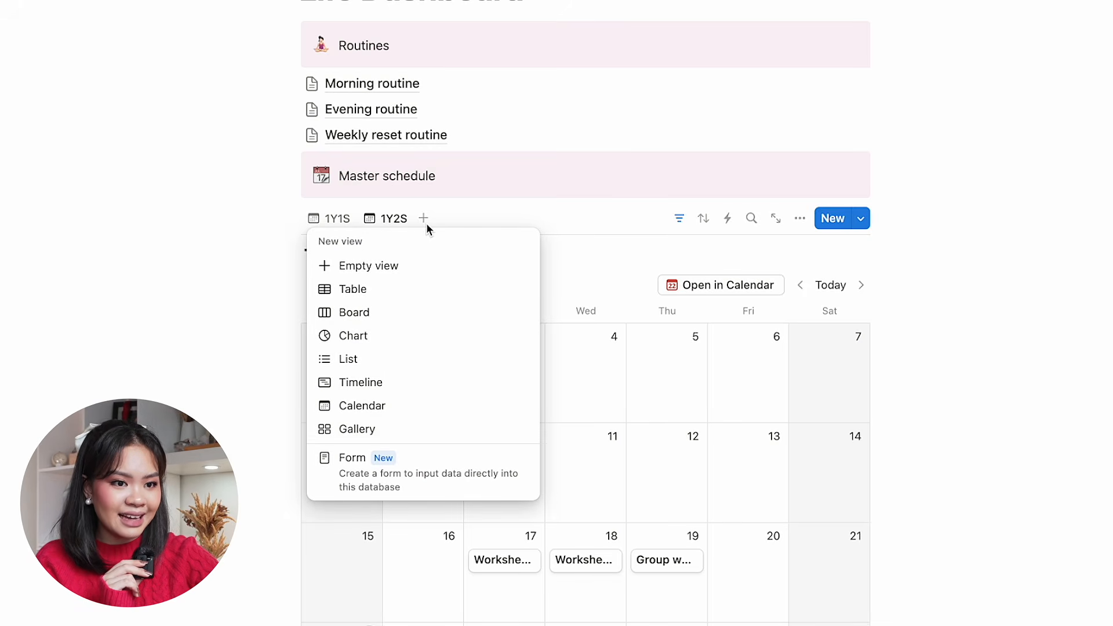
left_click(426, 288)
left_click(799, 219)
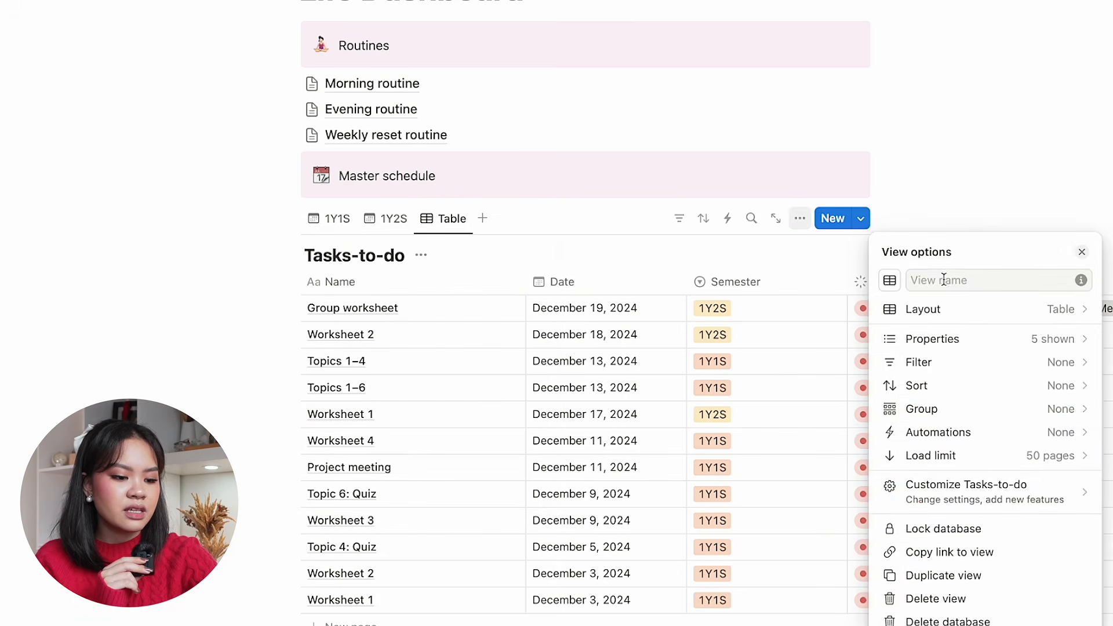
type("All")
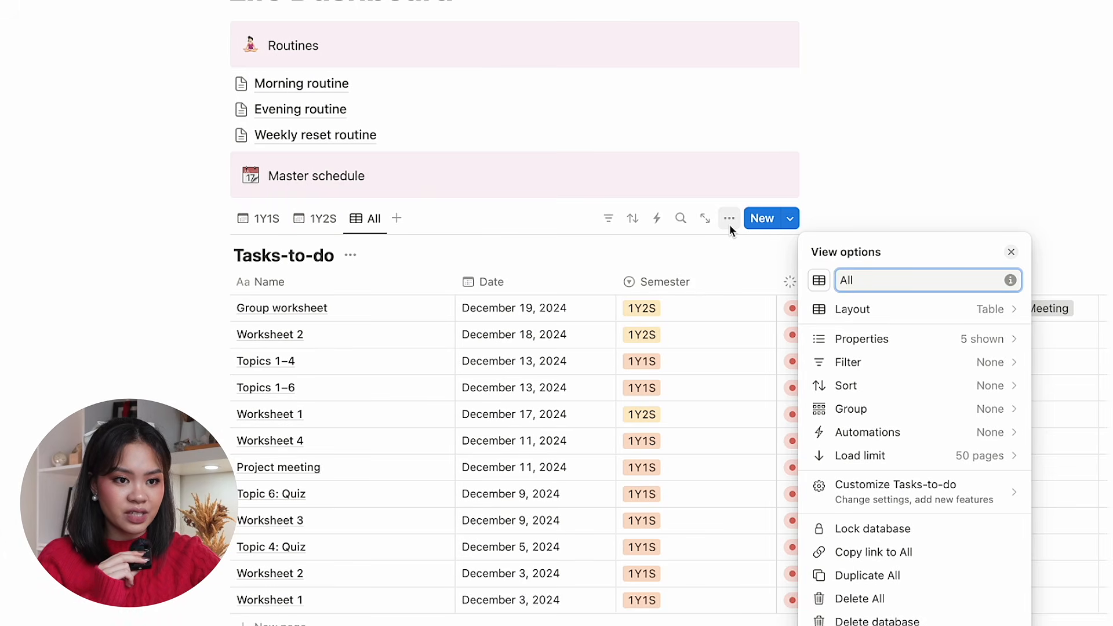
Sort the All table view by Date in ascending order.
left_click(863, 388)
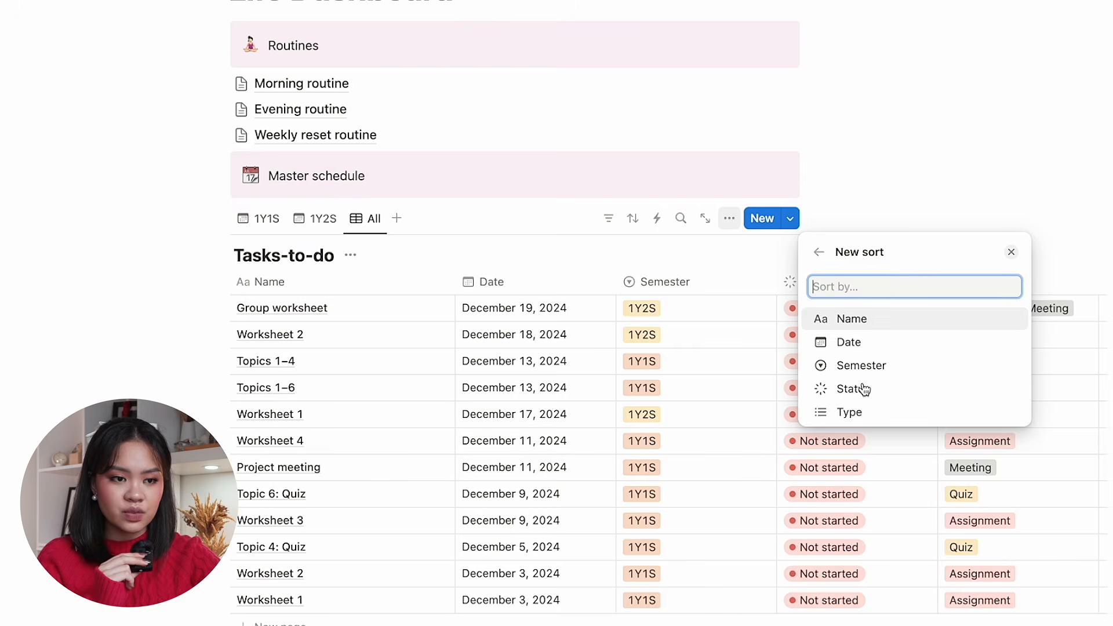
left_click(884, 345)
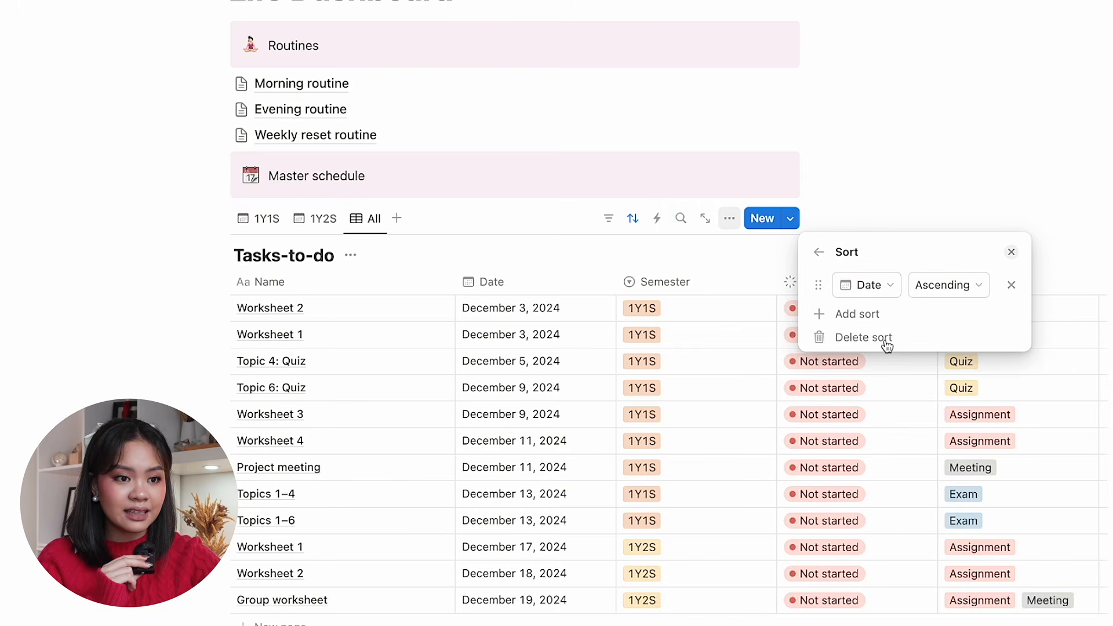
left_click(949, 292)
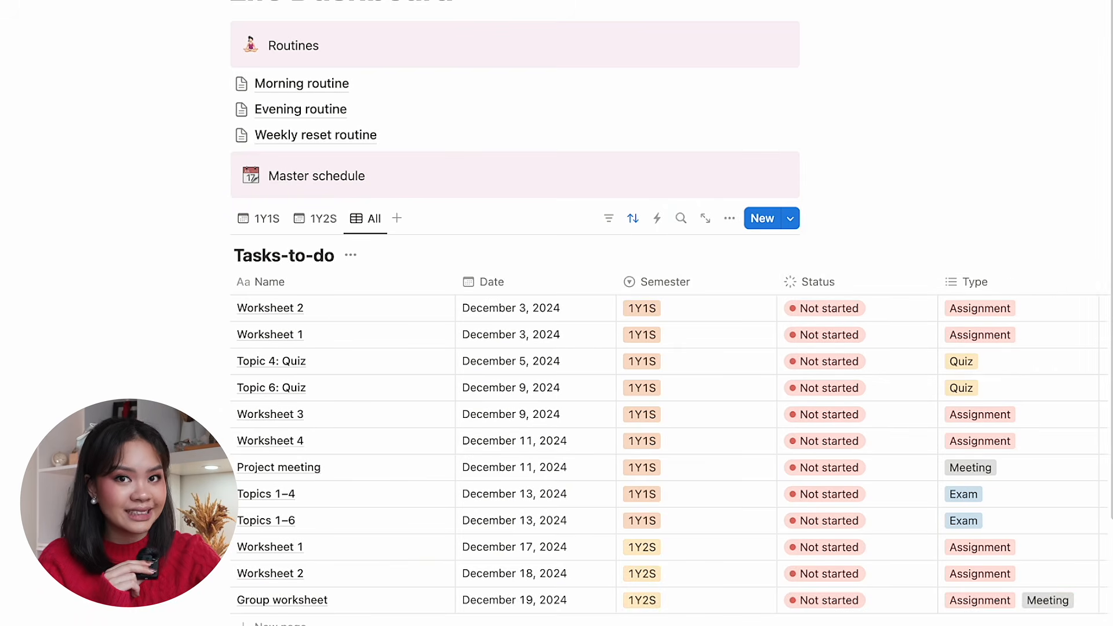
left_click(397, 218)
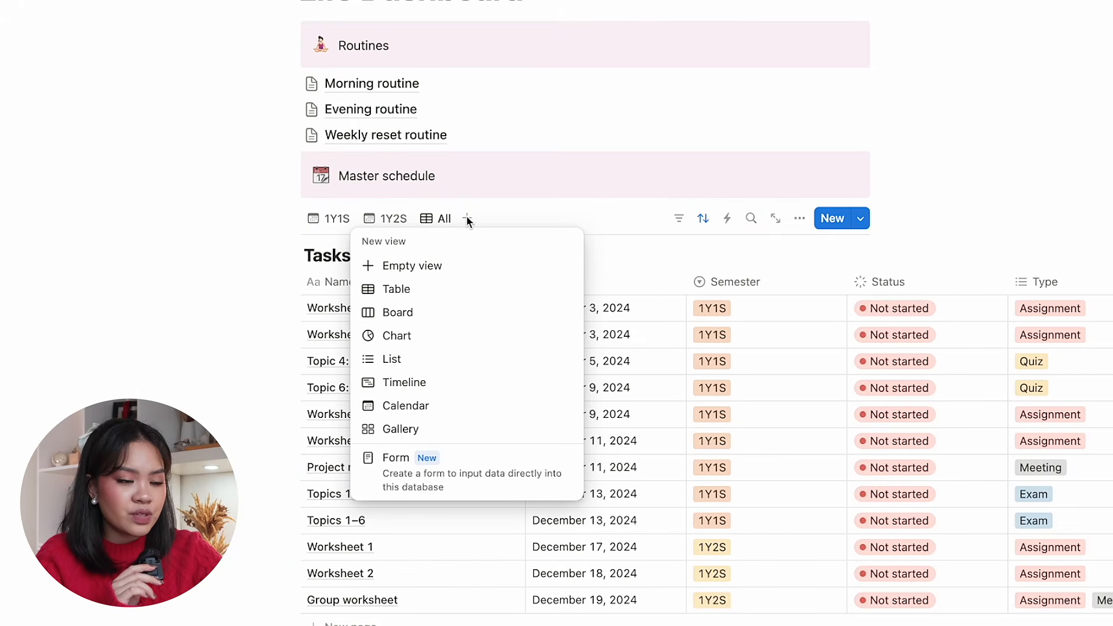
left_click(458, 359)
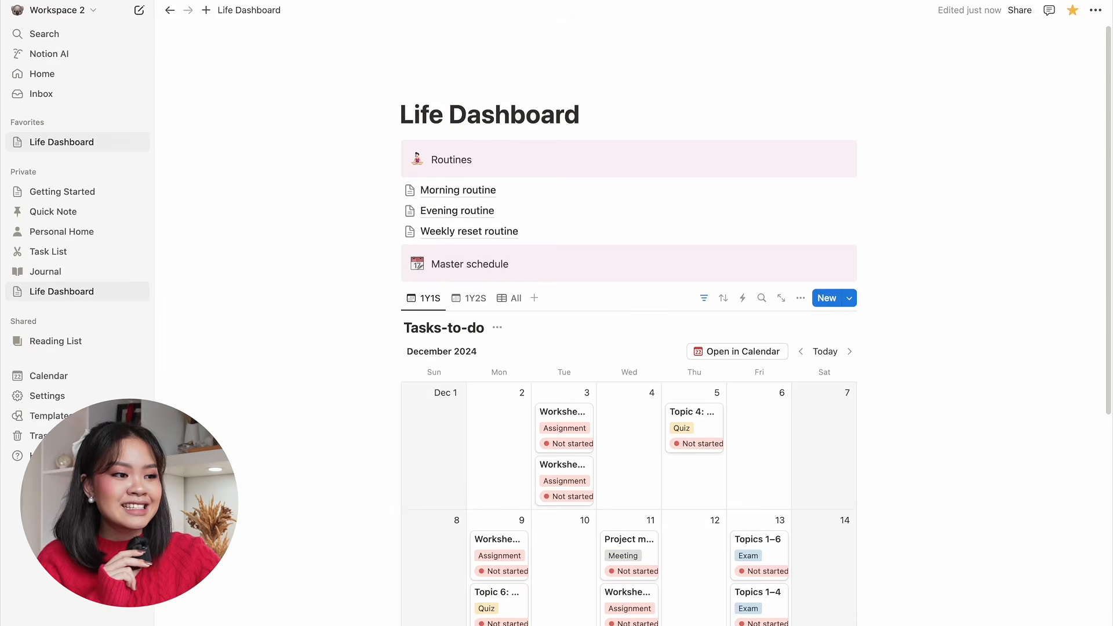
Insert a gallery view with a new database named BS Biology under the Academic courses callout.
scroll(630, 325, "down", 5)
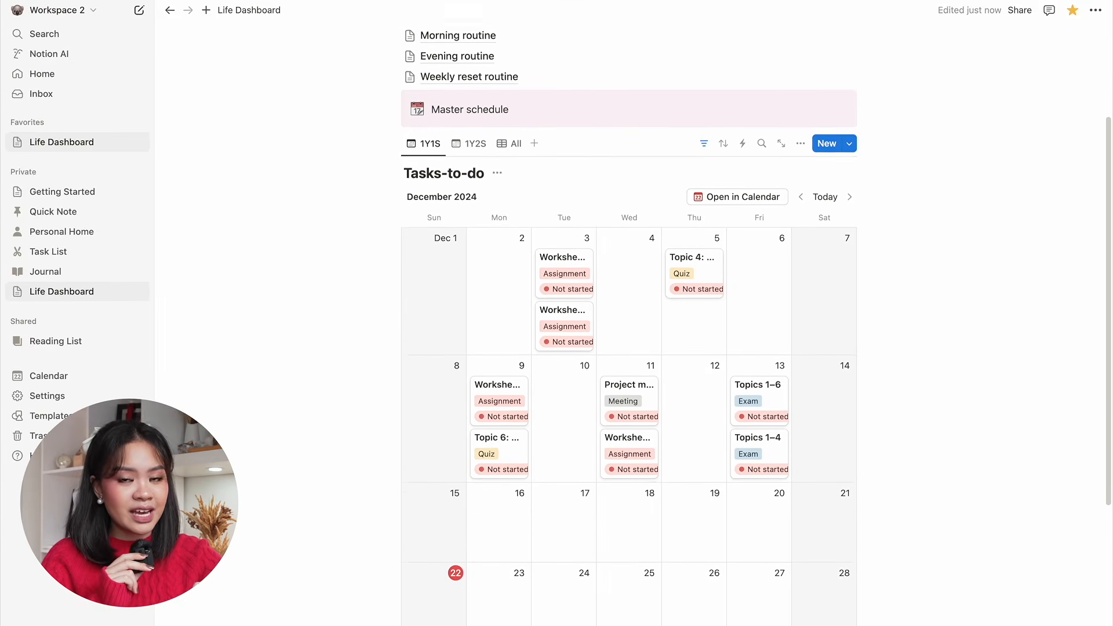
scroll(629, 324, "down", 4)
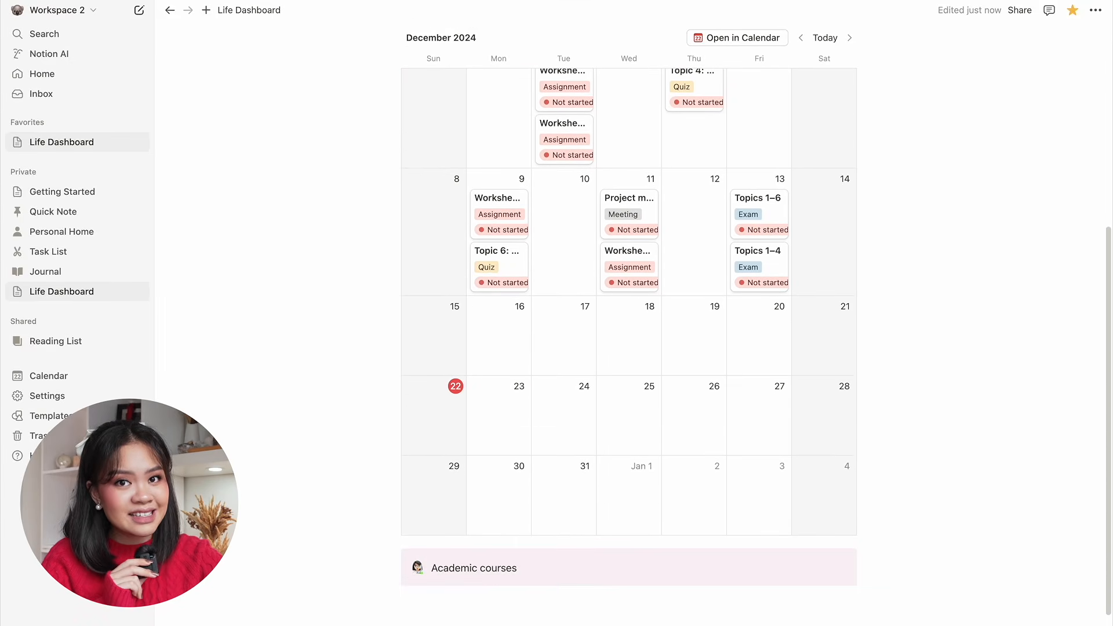
left_click(615, 482)
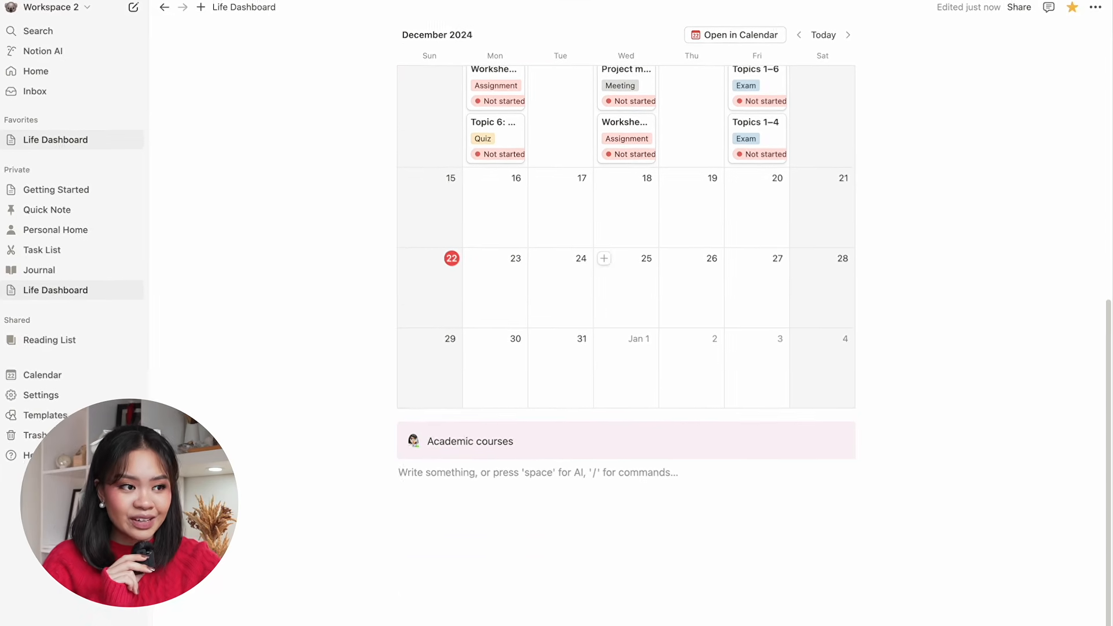
type("/")
scroll(586, 441, "down", 1)
scroll(498, 426, "down", 15)
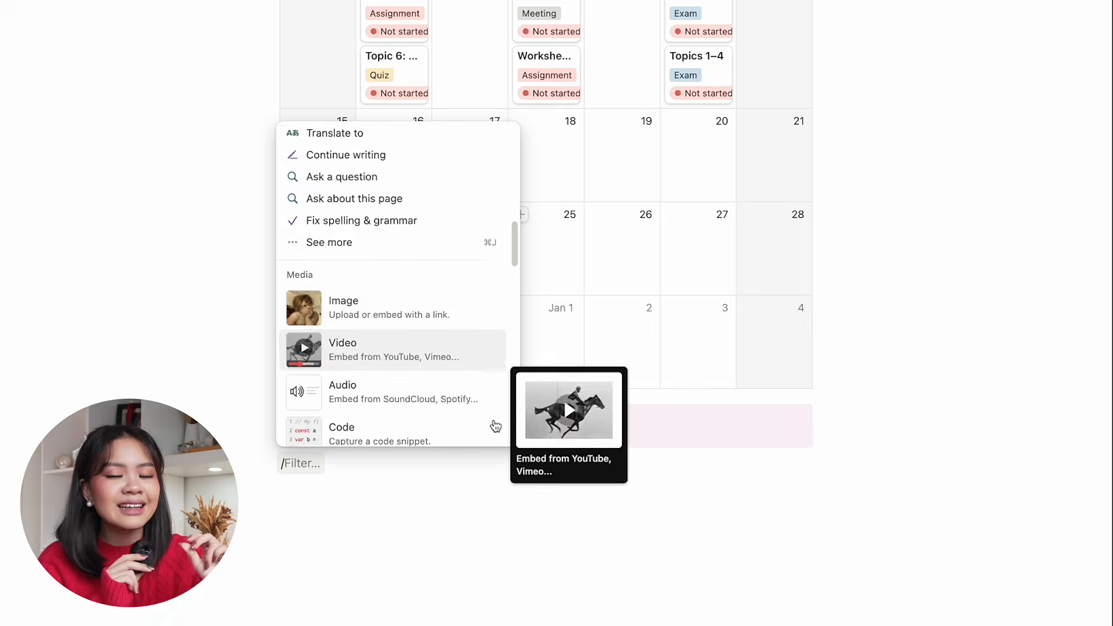
left_click(469, 284)
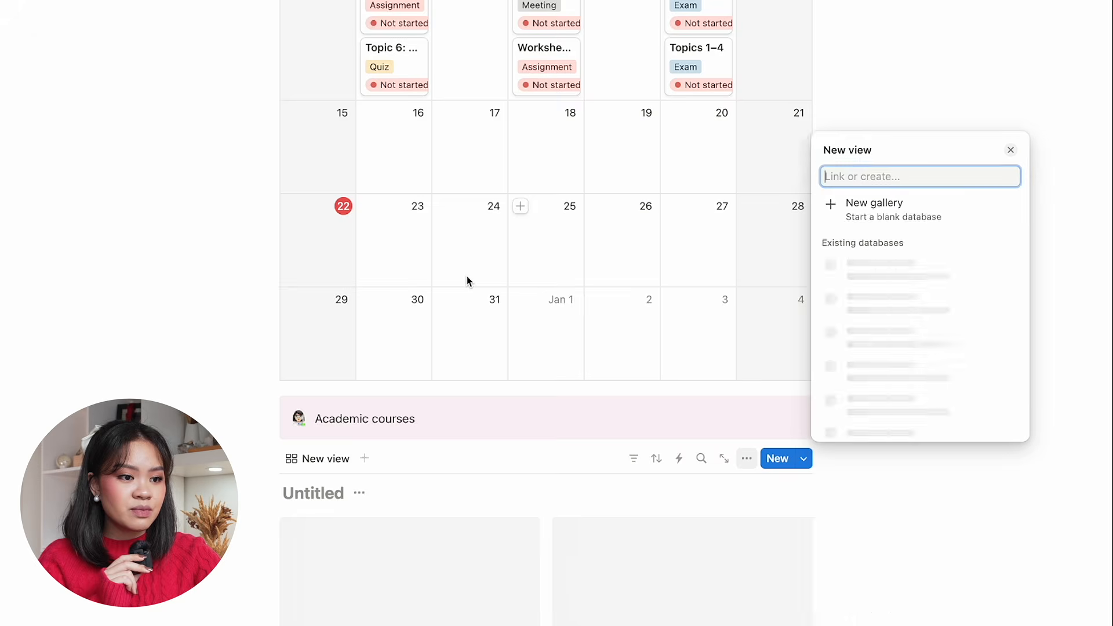
type("B")
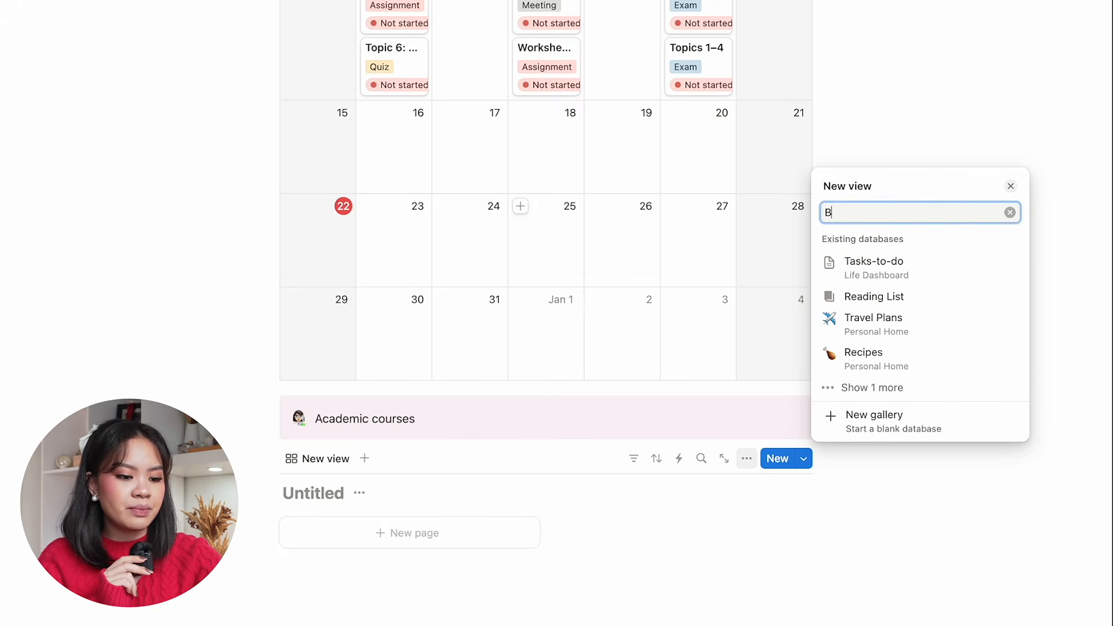
type("S Biology")
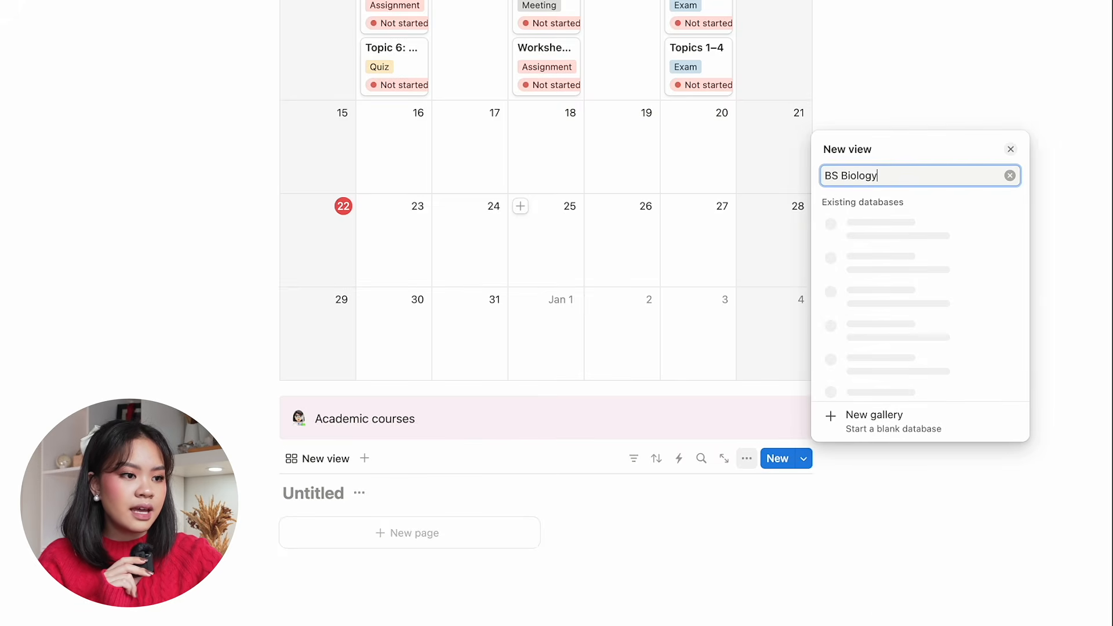
left_click(883, 424)
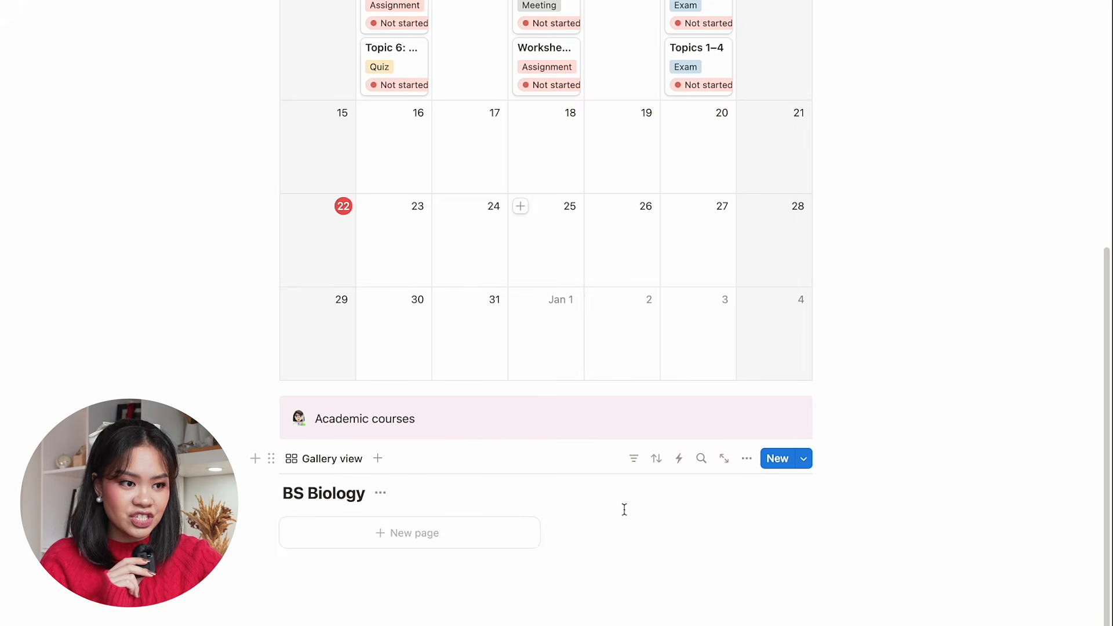
Add a BIO 120 page to the BS Biology gallery and delete its Created and Tags properties.
left_click(530, 545)
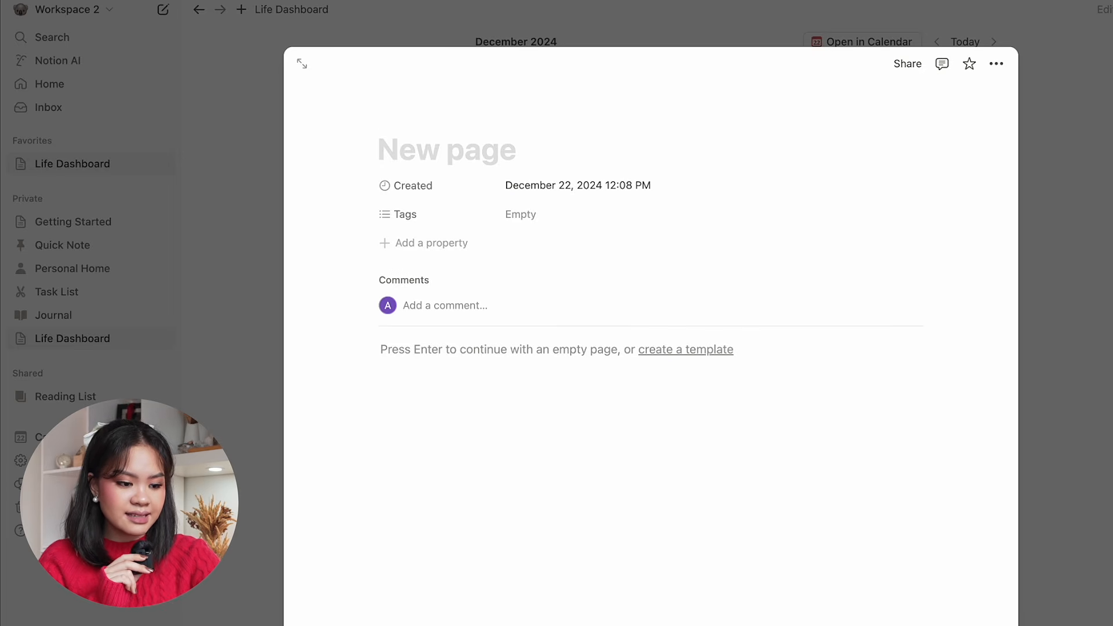
type("BIO 120")
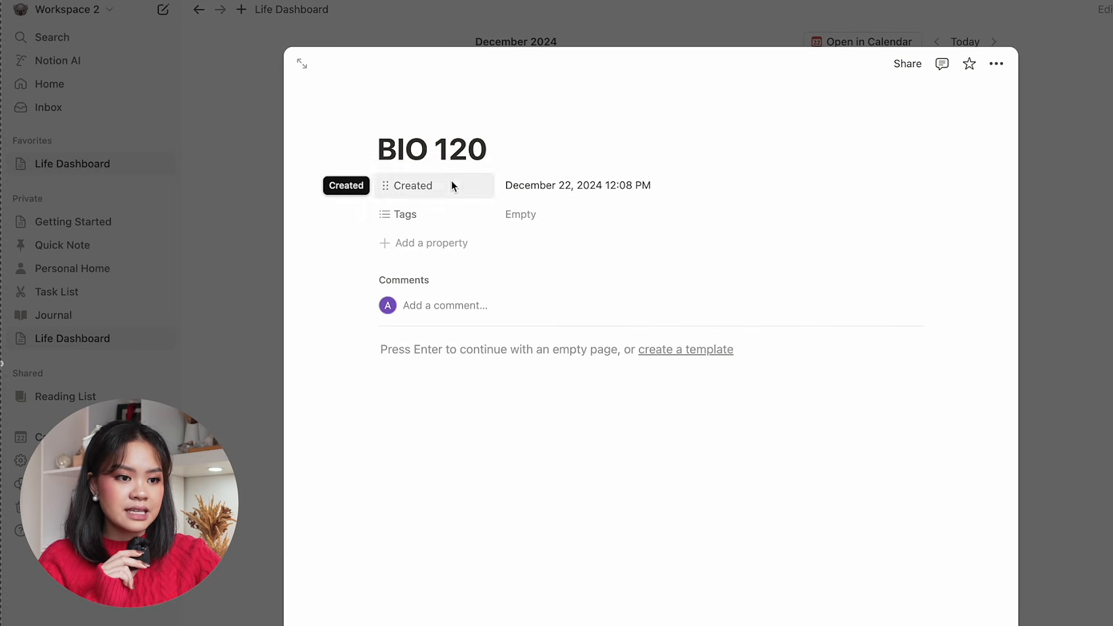
left_click(487, 185)
left_click(454, 304)
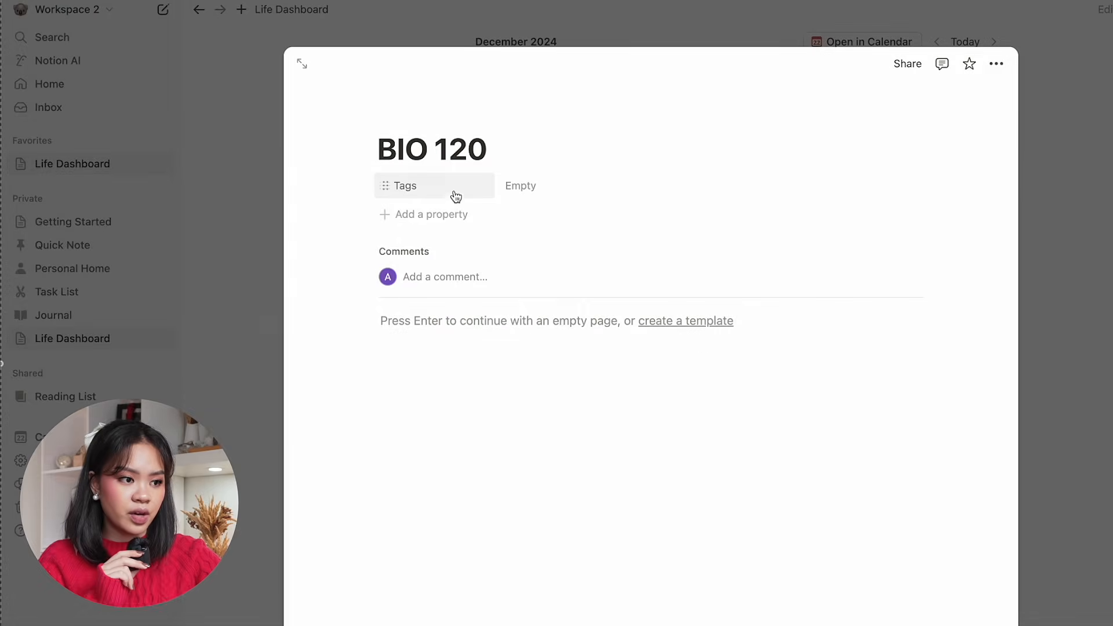
left_click(453, 194)
left_click(453, 314)
key("Return")
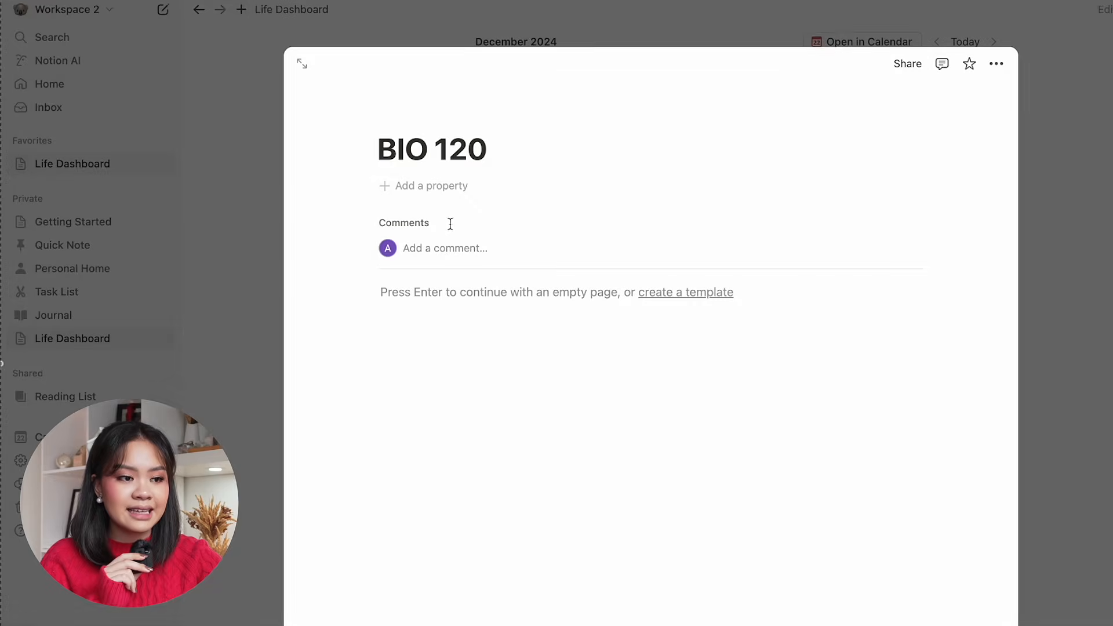
Add two text properties to the BIO 120 page, named Course title and Course description.
left_click(448, 193)
left_click(442, 473)
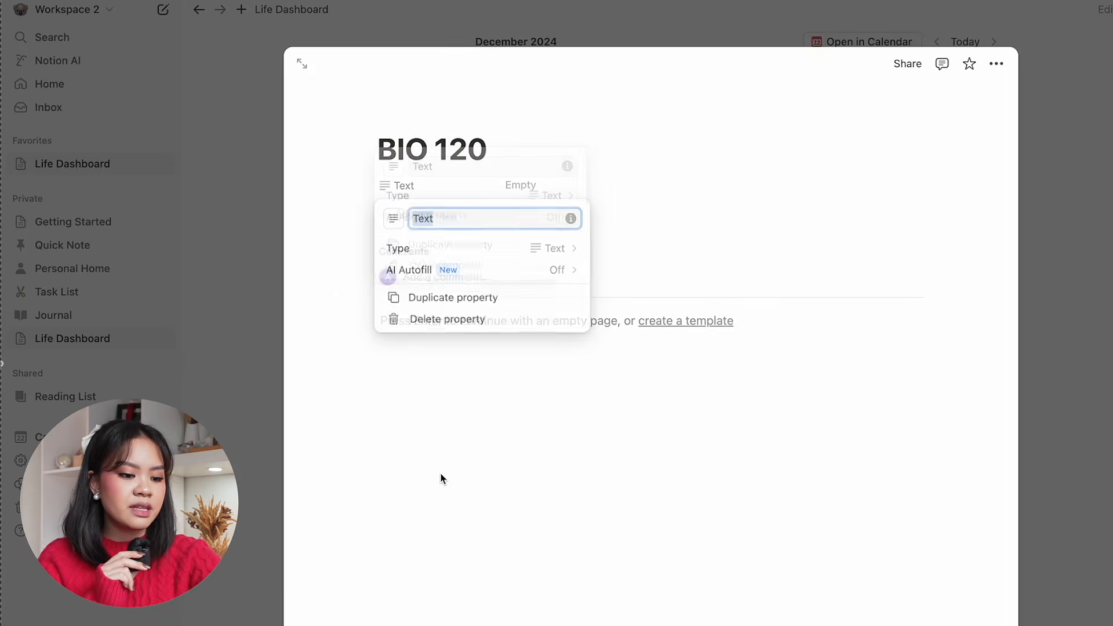
type("Course title")
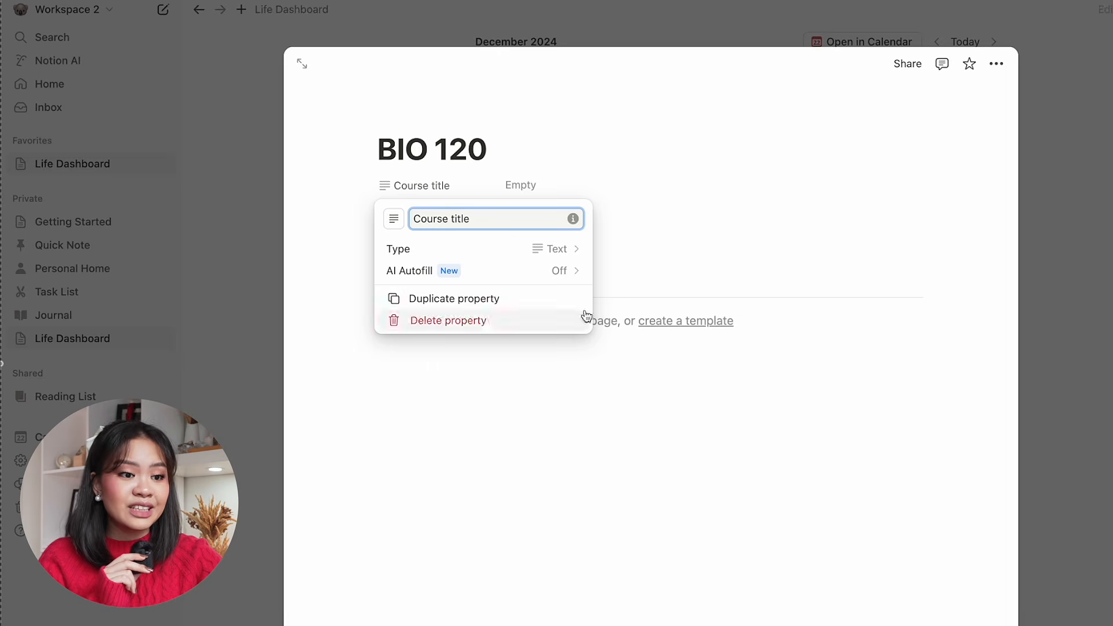
left_click(663, 223)
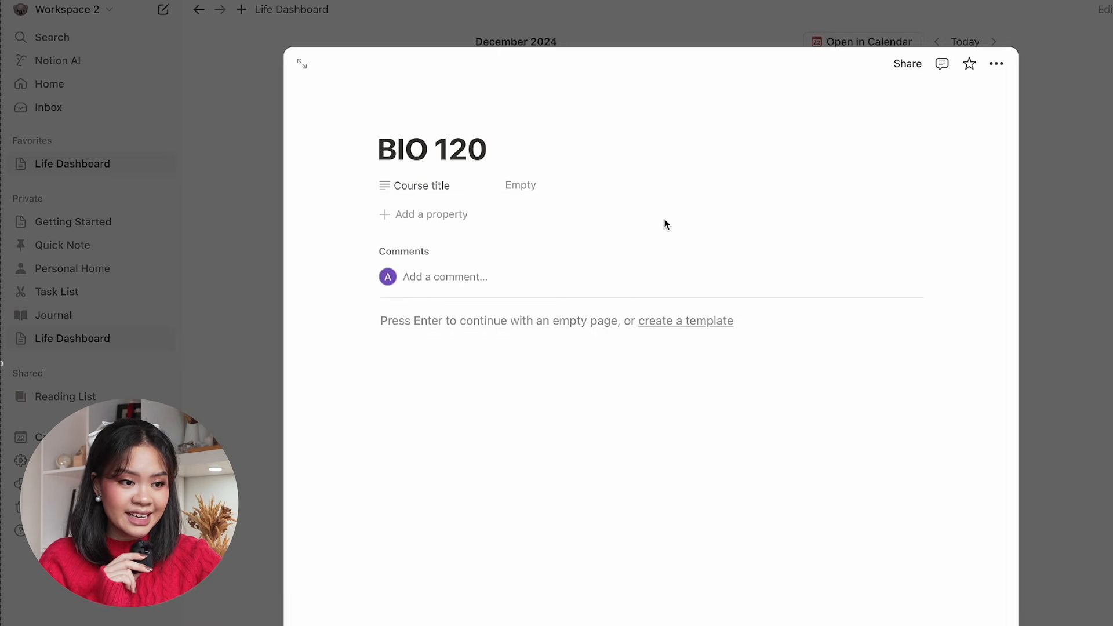
left_click(466, 219)
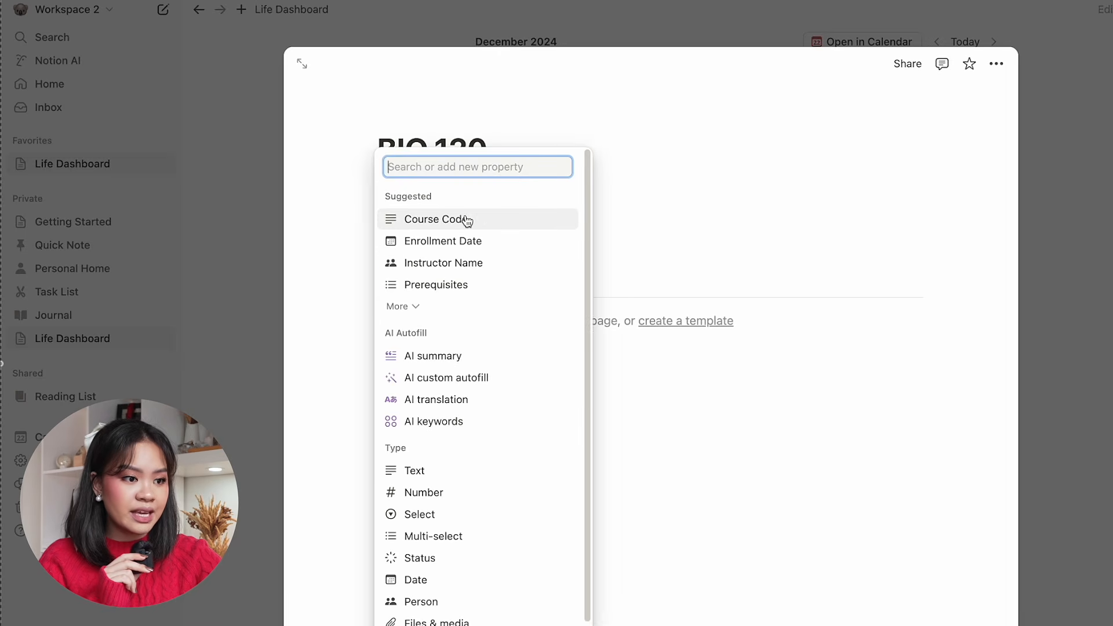
left_click(463, 473)
type("Course de")
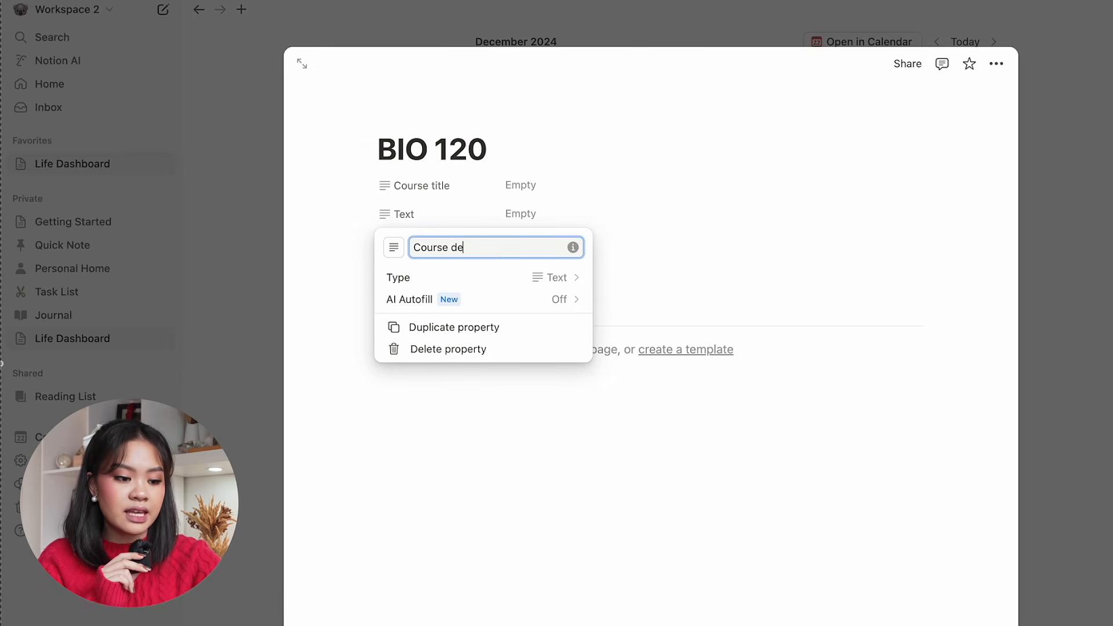
type("scription")
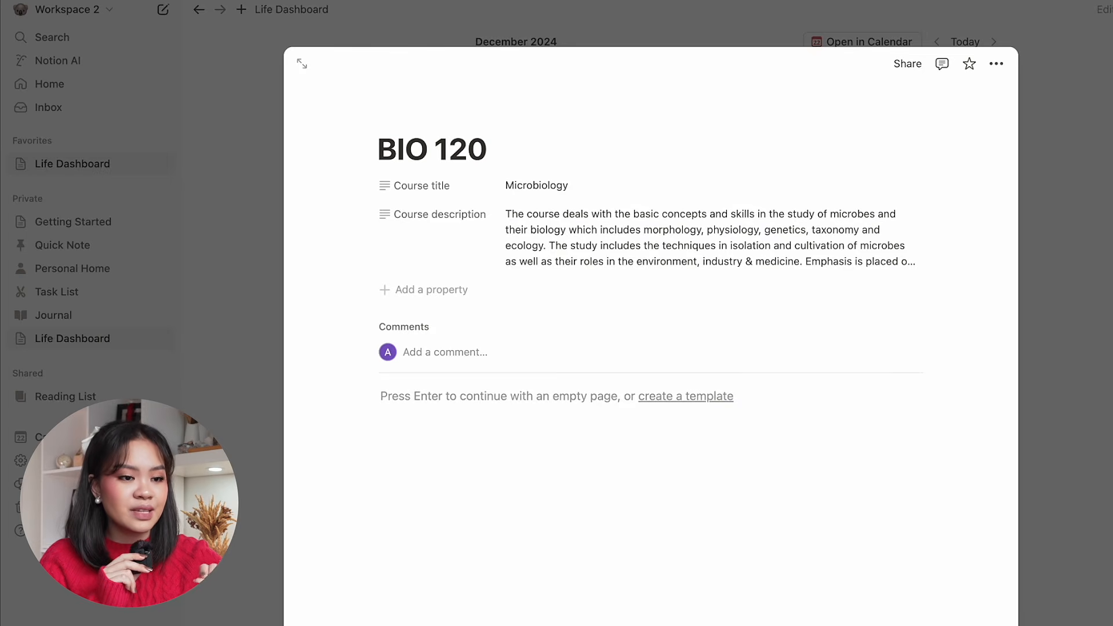
Add a Select property named Semester to BIO 120 and create the options 1Y1S and 1Y2S.
left_click(426, 293)
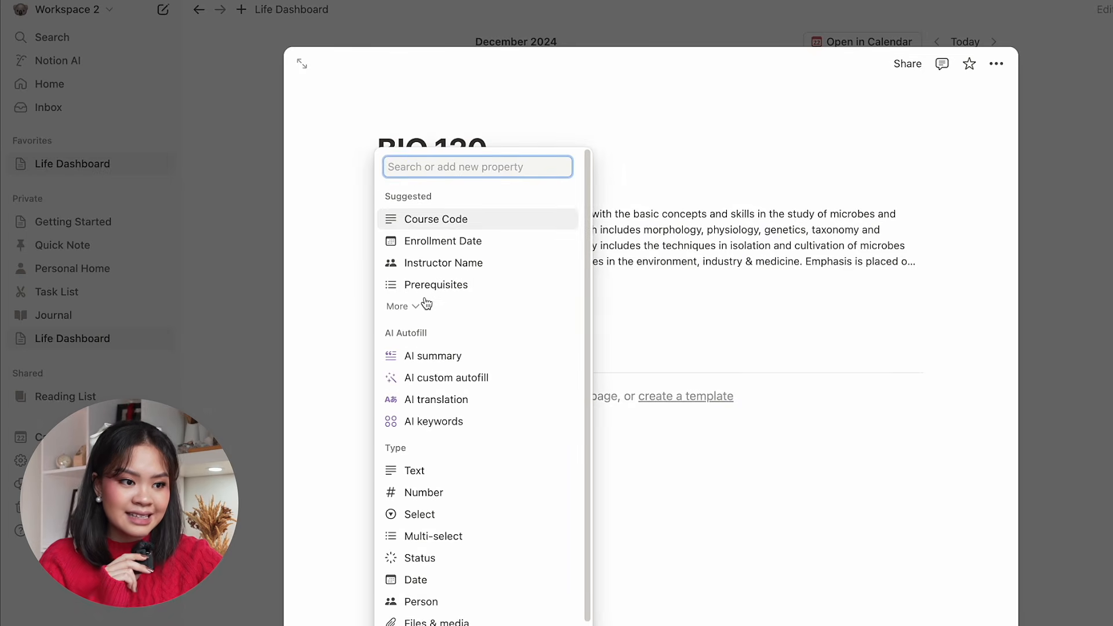
left_click(455, 515)
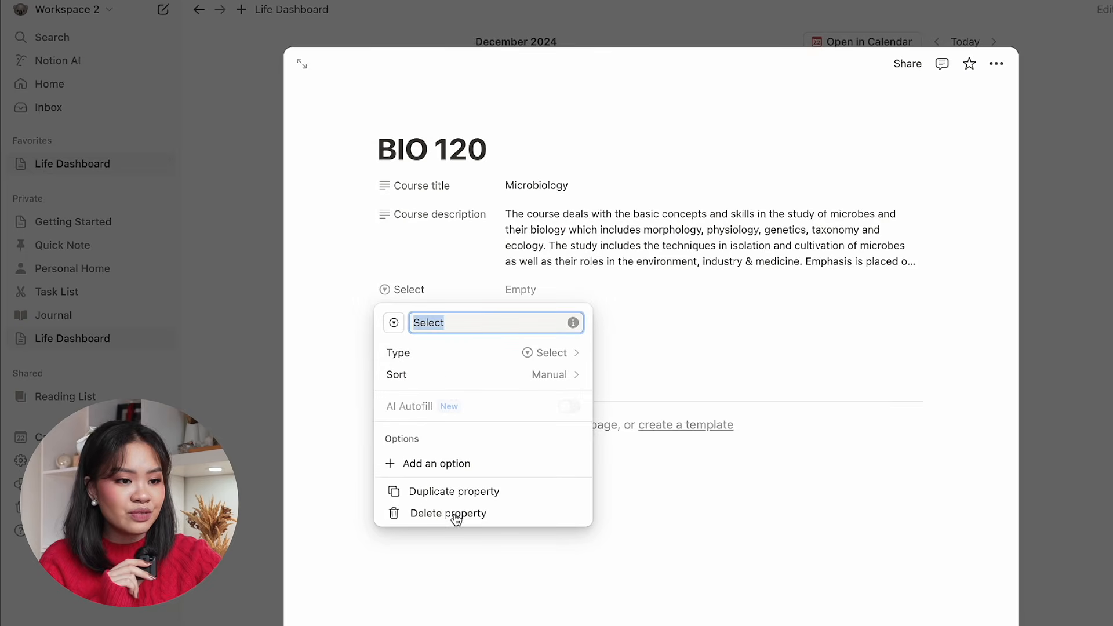
type("Semester")
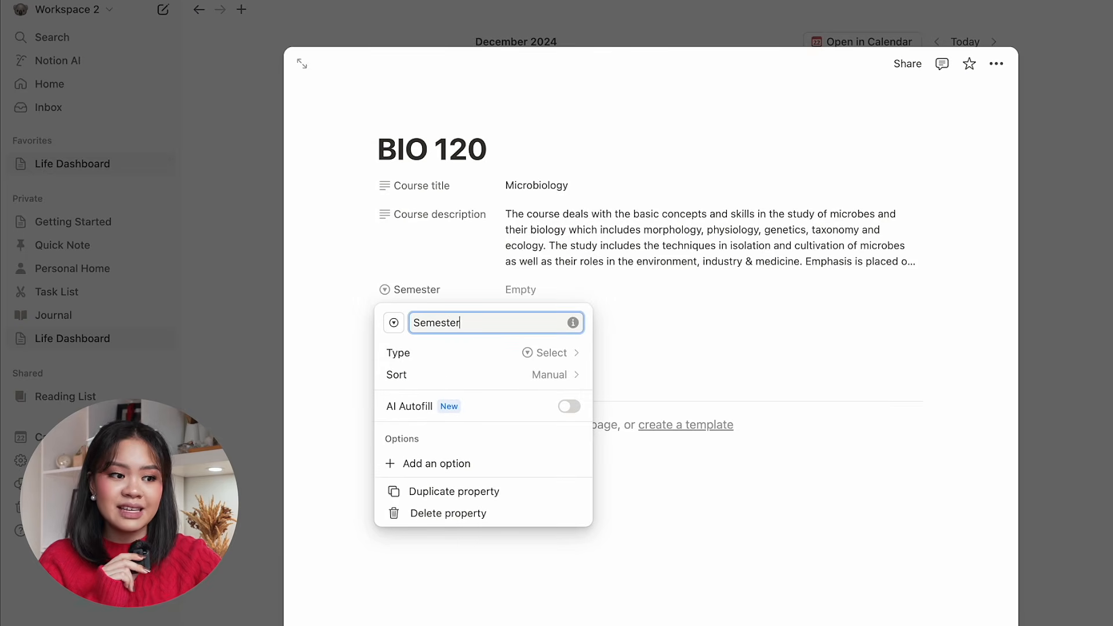
key("Return")
left_click(535, 291)
type("1Y1S")
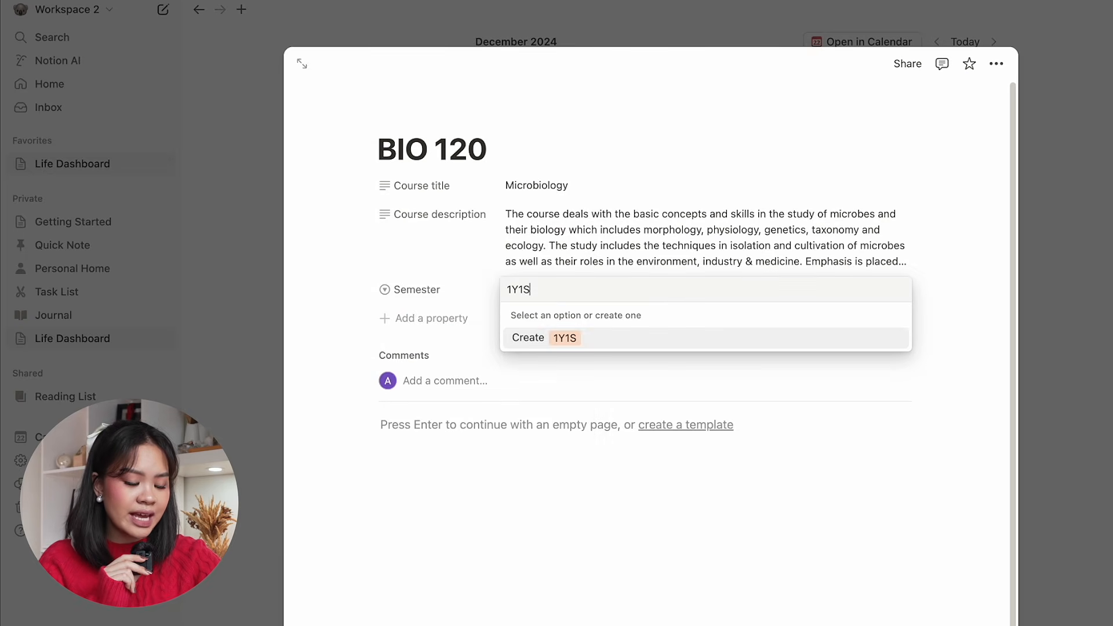
key("Return")
left_click(550, 291)
type("1Y2S")
key("Return")
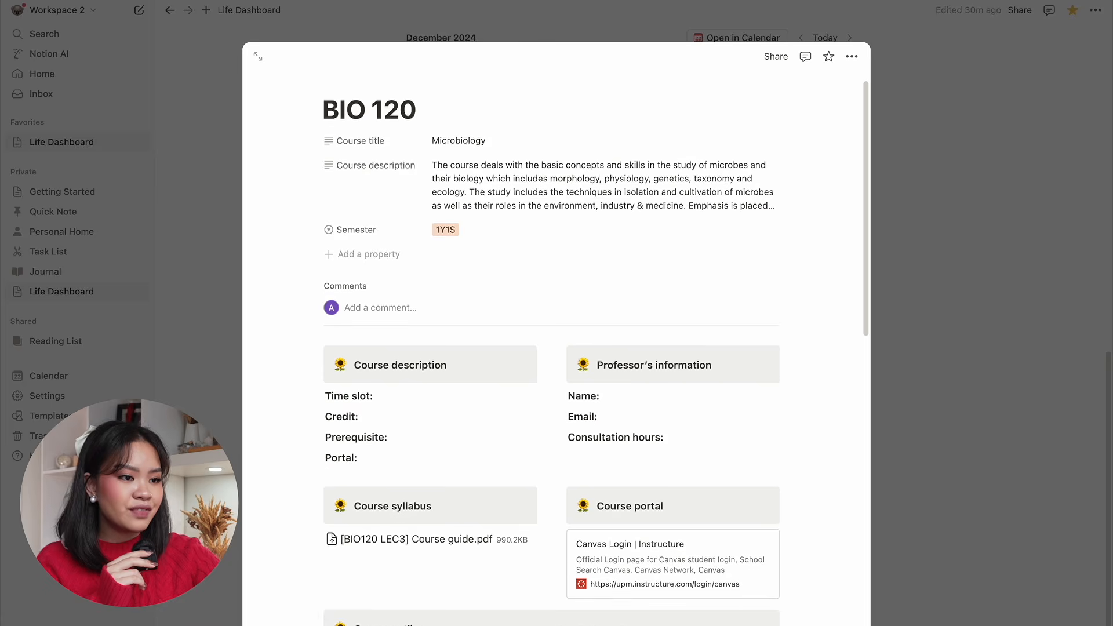
Insert a table view with a new database named Academic notes under the Course notes callout of BIO 120.
scroll(551, 348, "down", 5)
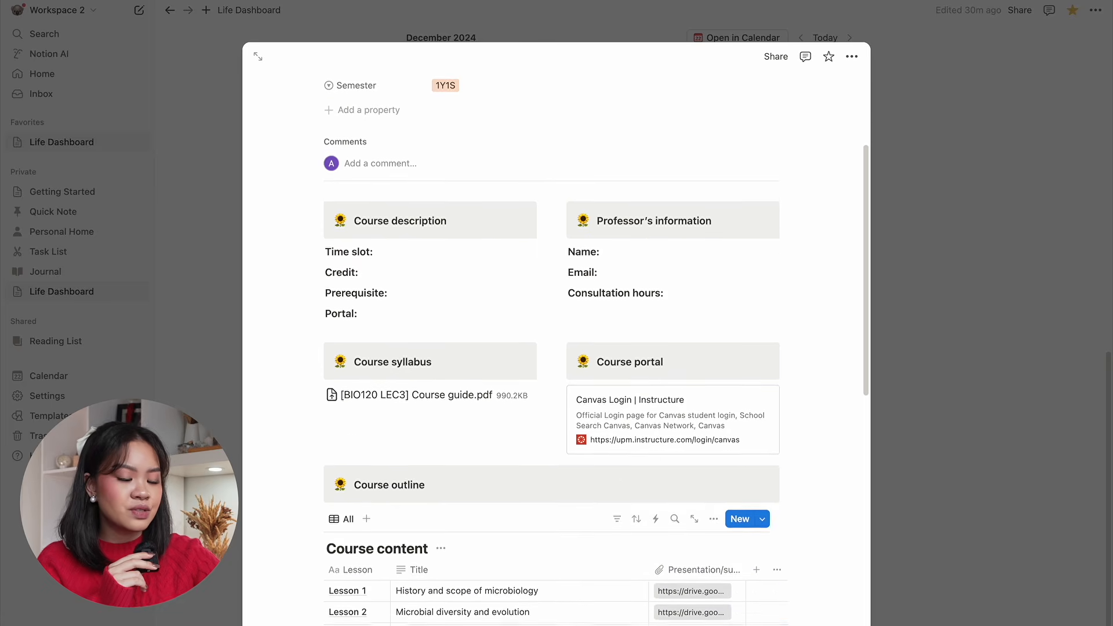
scroll(551, 348, "down", 2)
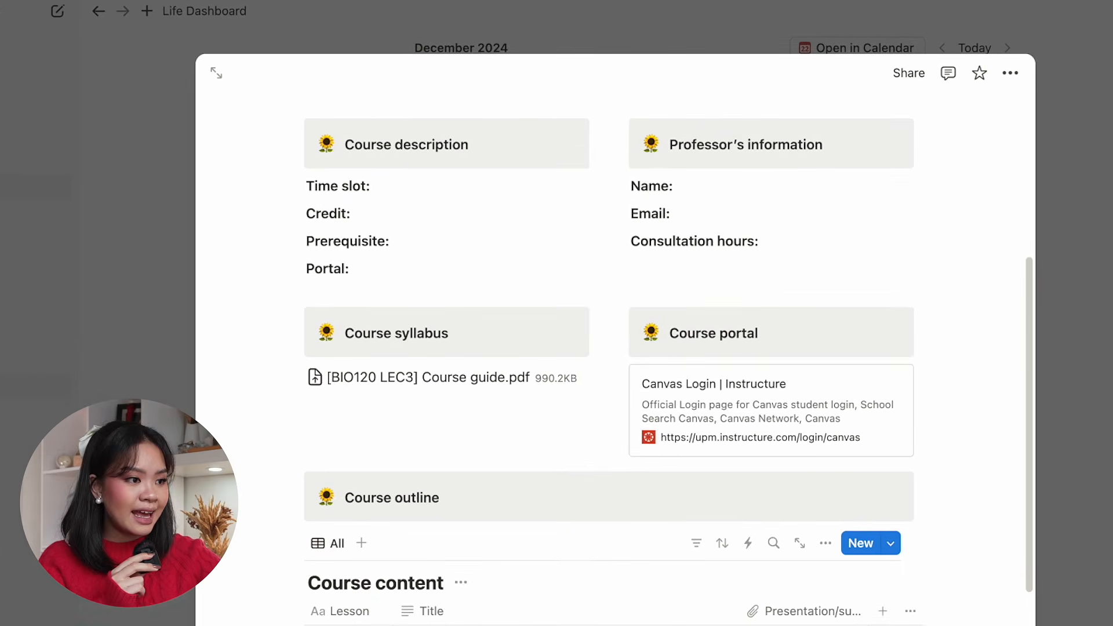
scroll(667, 359, "down", 5)
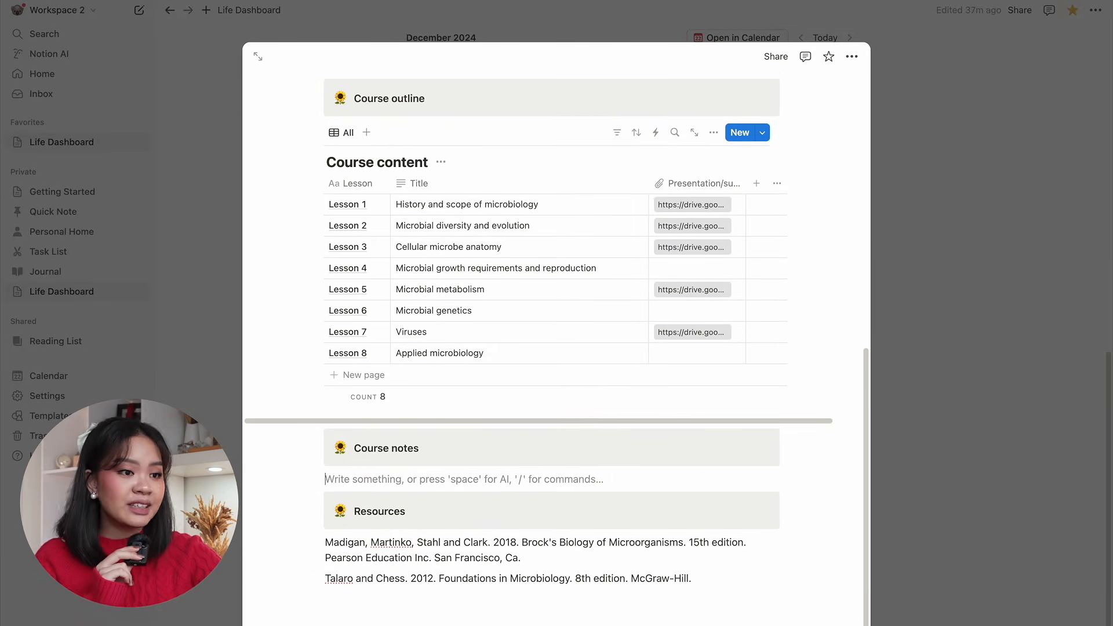
type("/table")
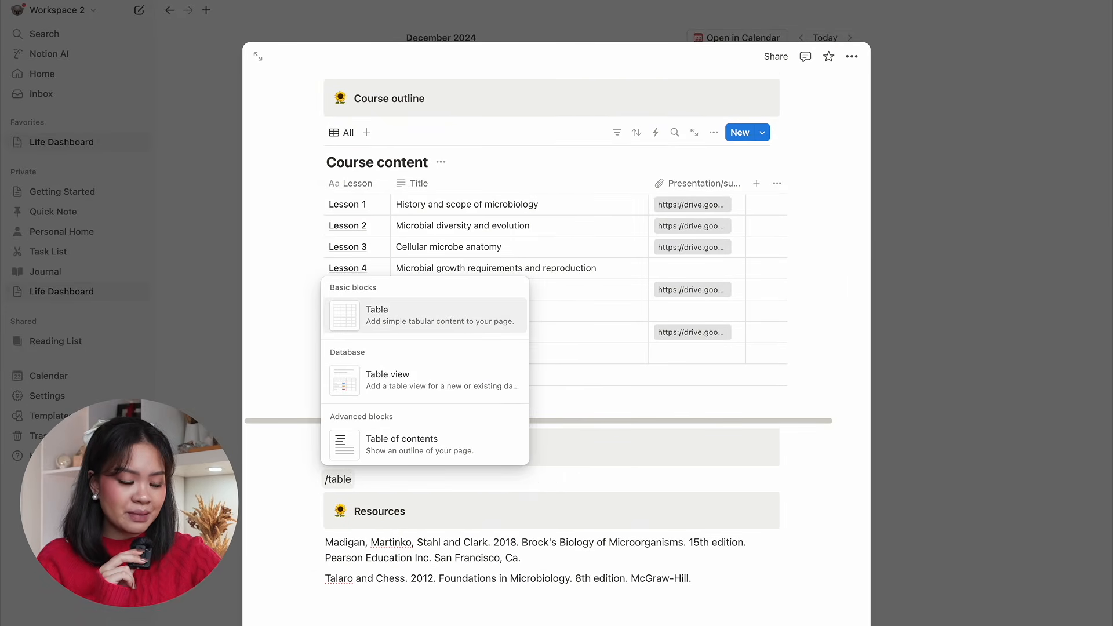
key("Down")
key("Return")
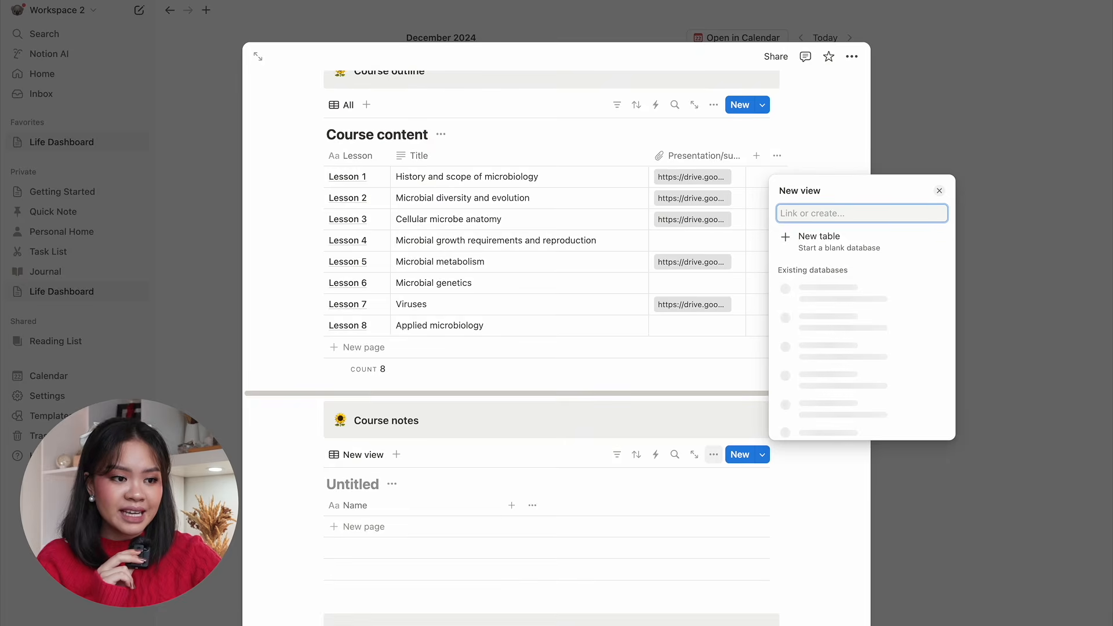
type("Academic notes")
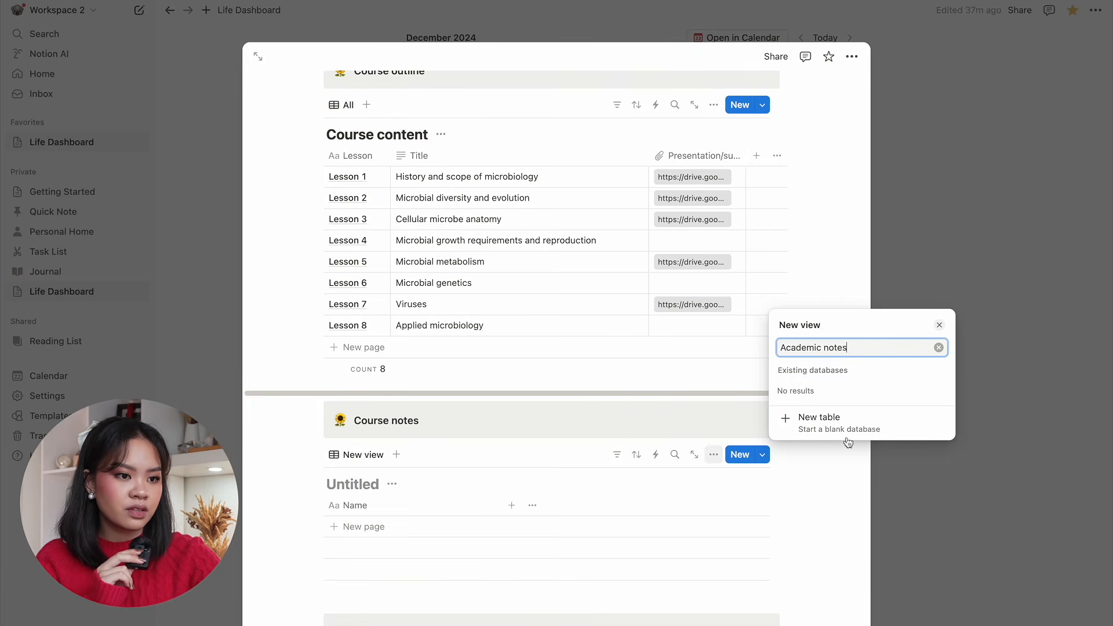
key("Return")
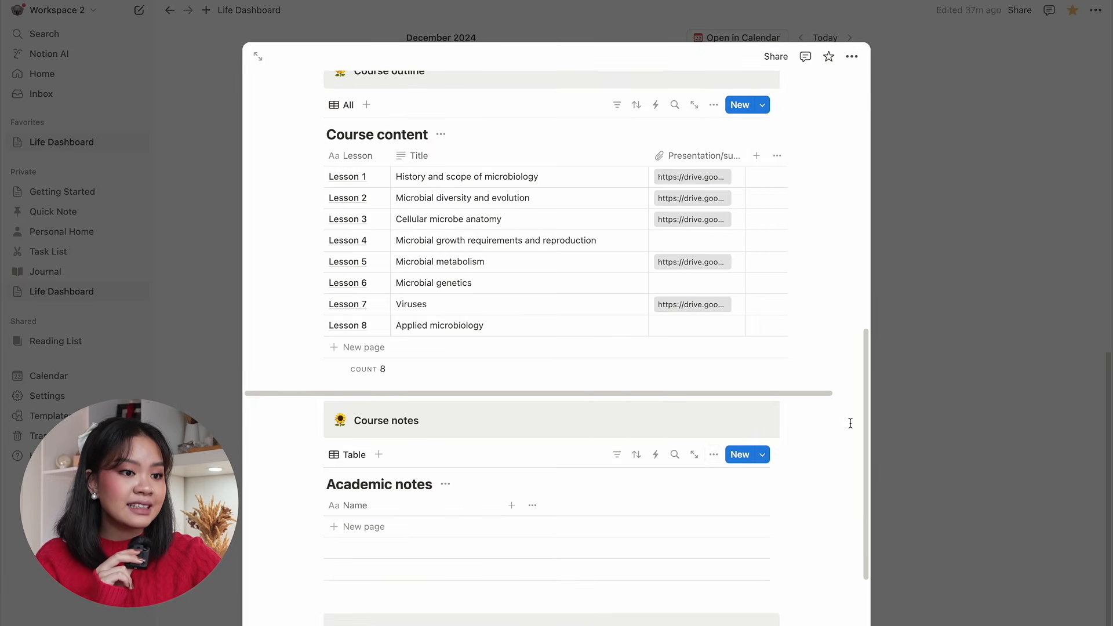
Add an entry titled The History of Microbiology to the Academic notes table and open its page.
left_click(496, 528)
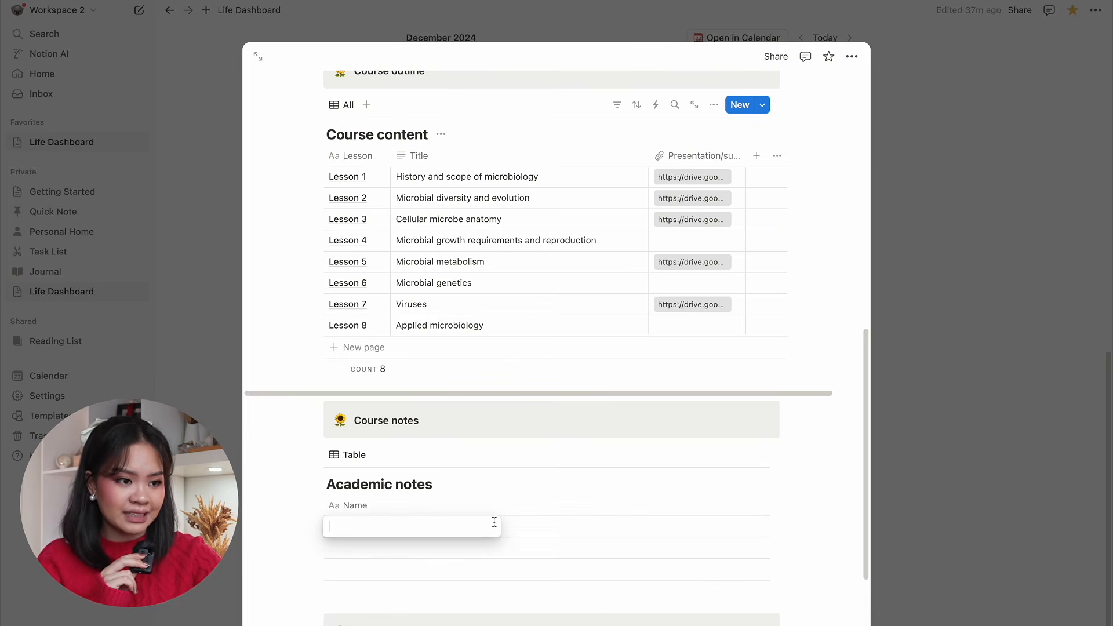
type("Th")
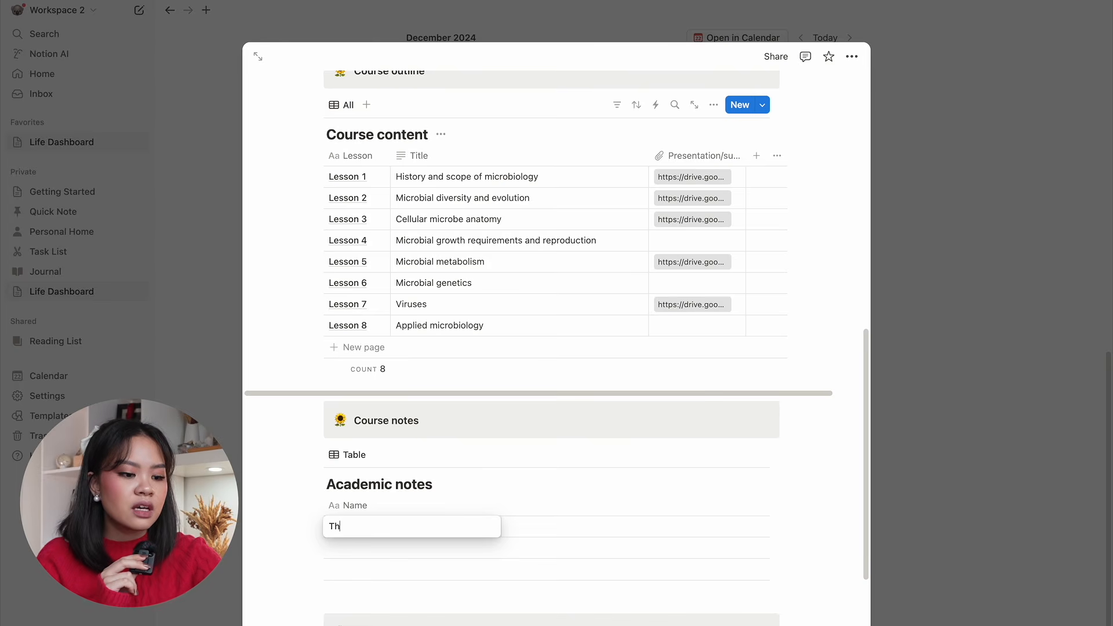
type("e History of Microbiology")
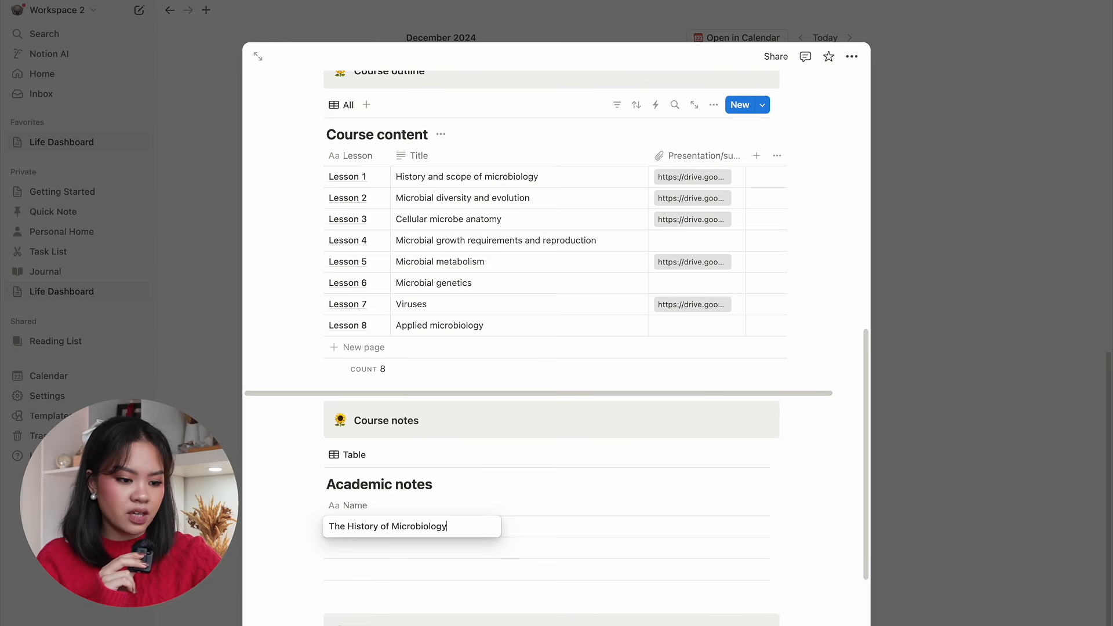
key("Return")
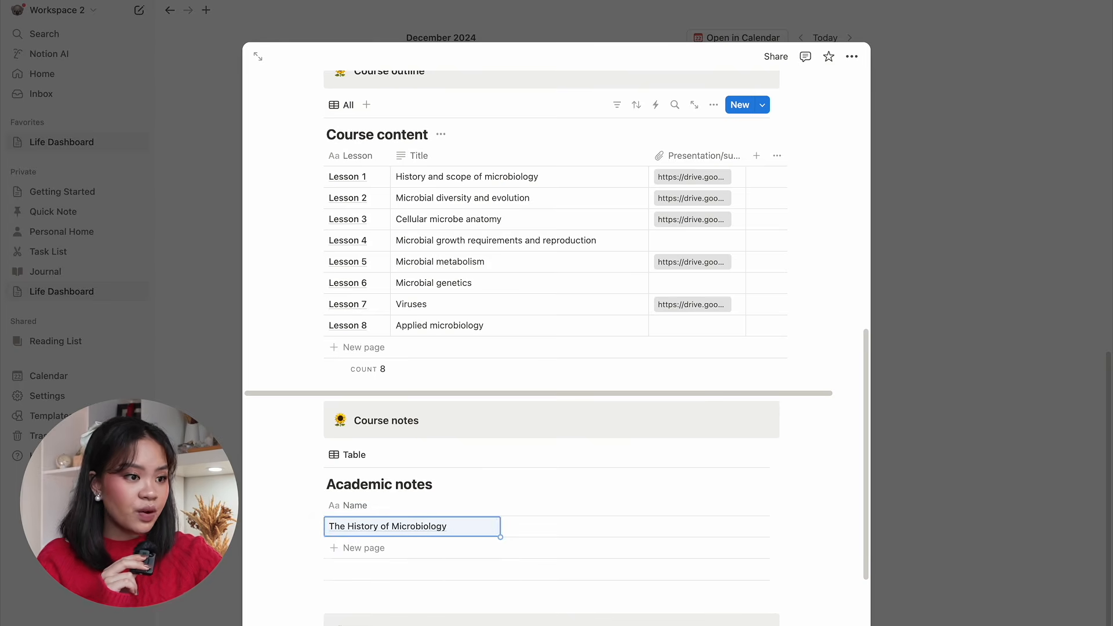
left_click(477, 527)
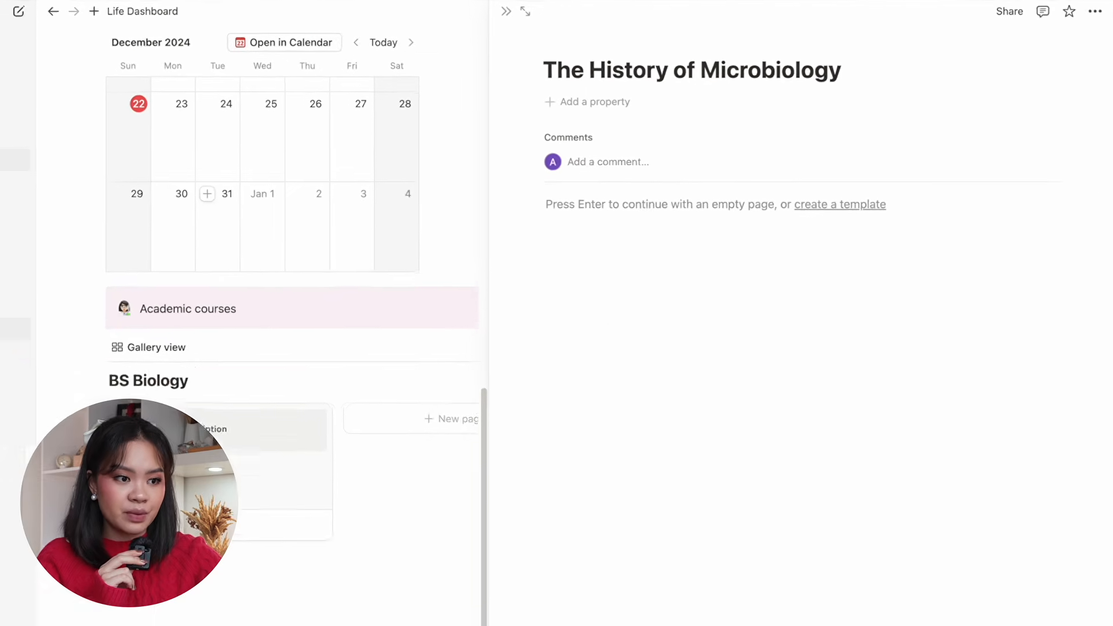
Add a Select property named Semester to The History of Microbiology page.
left_click(644, 94)
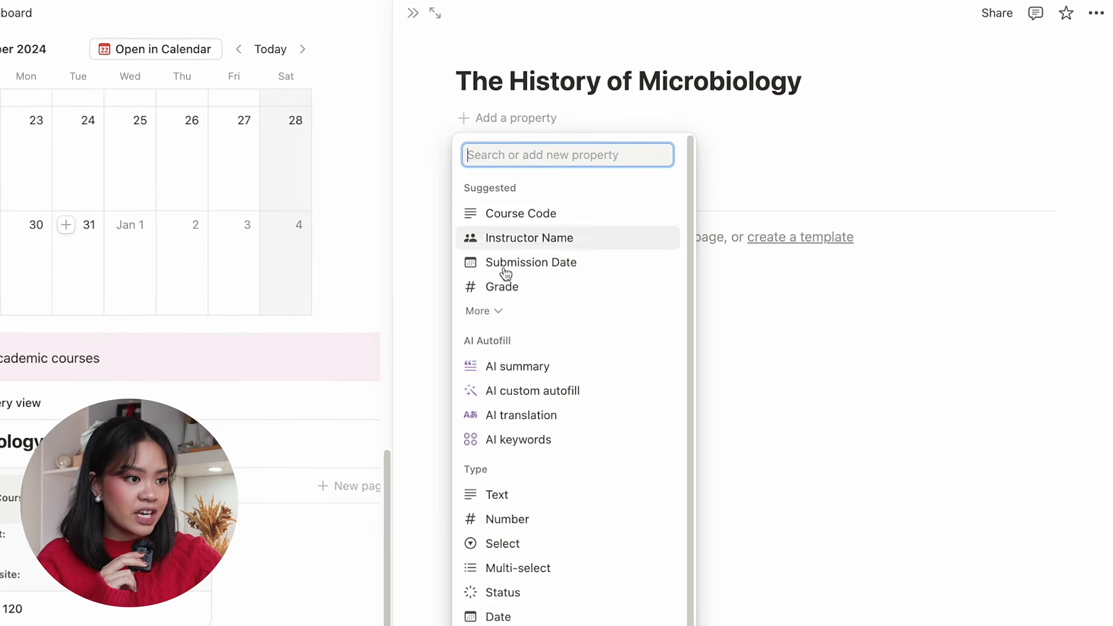
left_click(513, 544)
type("Semester")
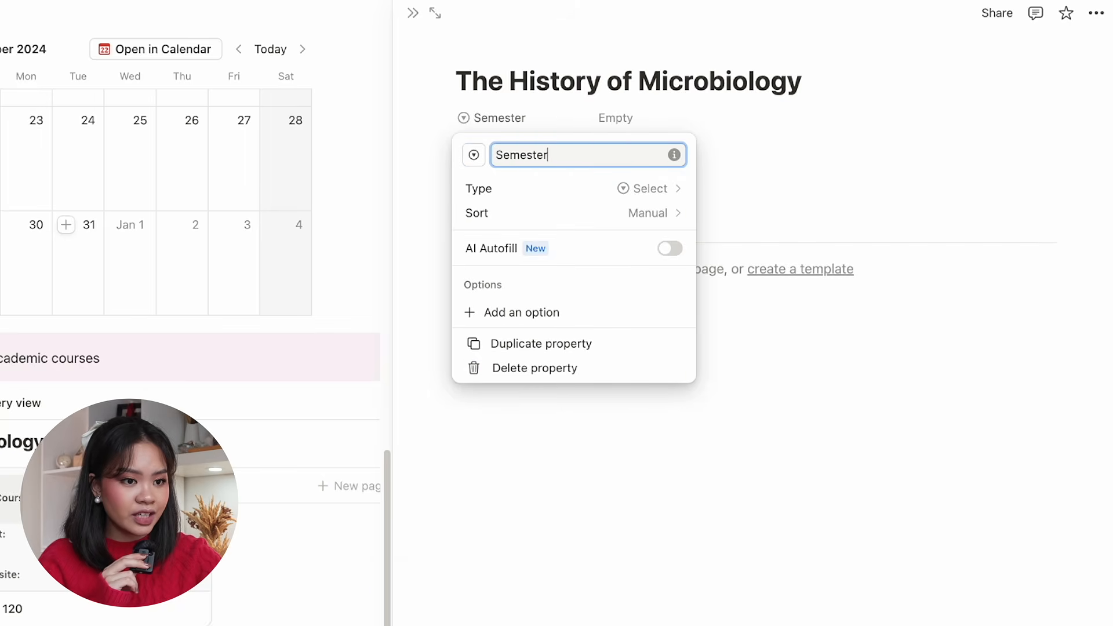
left_click(730, 184)
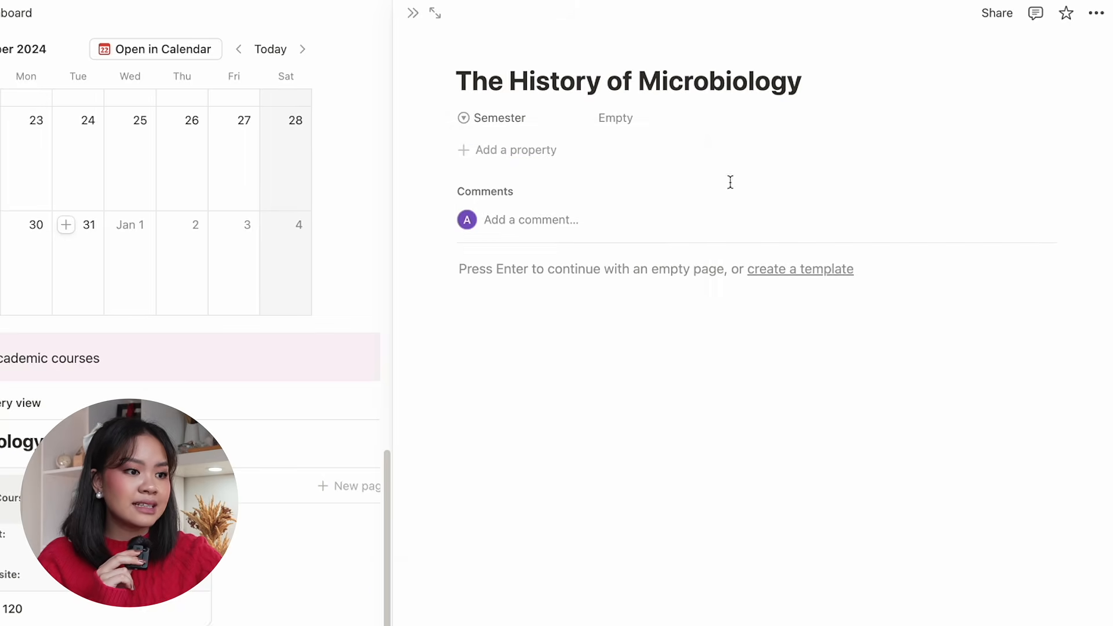
Add a Select property named Course to the notes page and assign it a new option BIO 120.
left_click(548, 151)
left_click(541, 573)
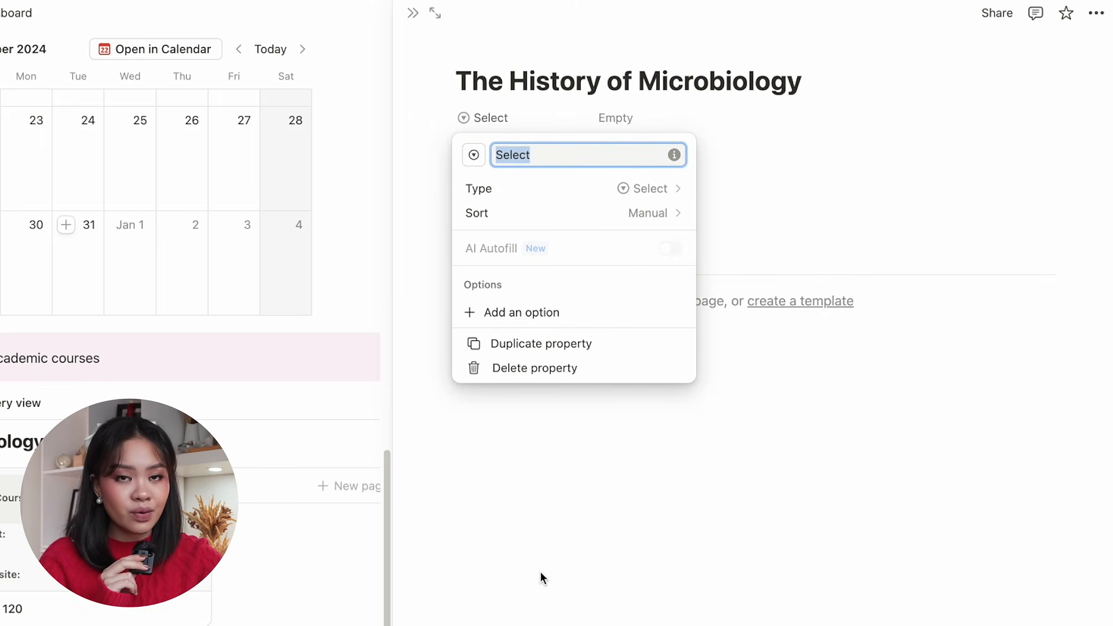
type("Course")
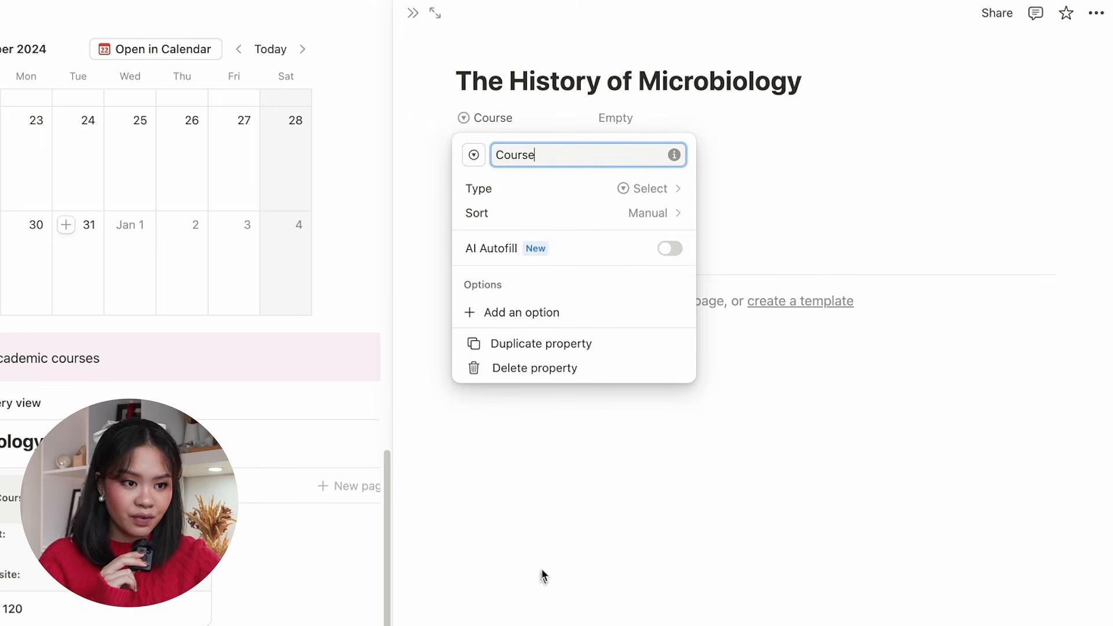
left_click(681, 127)
left_click(680, 124)
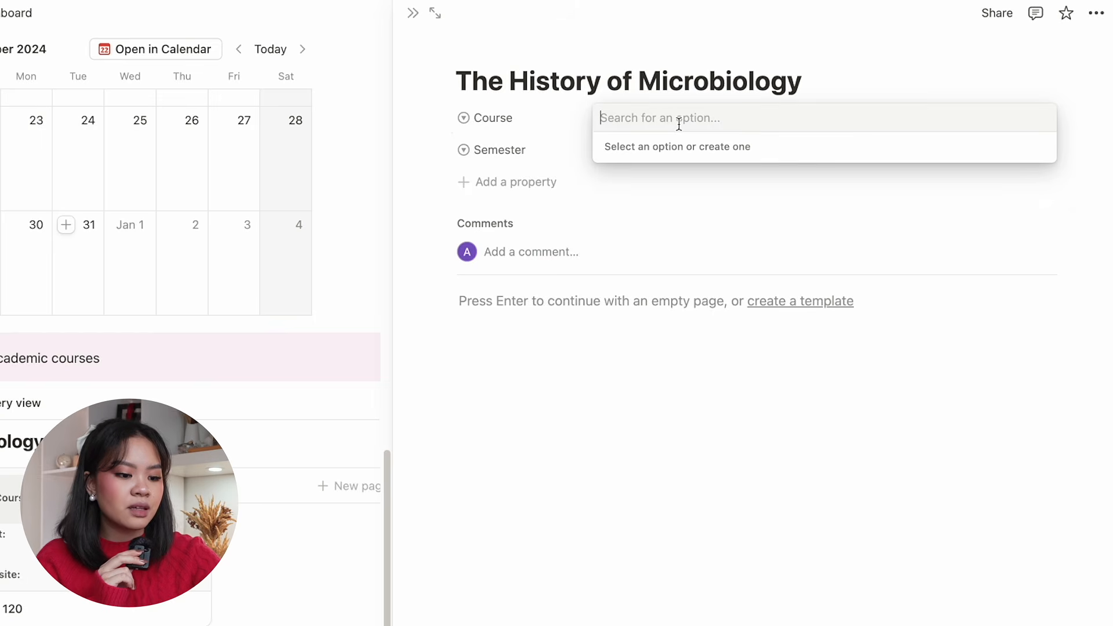
type("BIO 120")
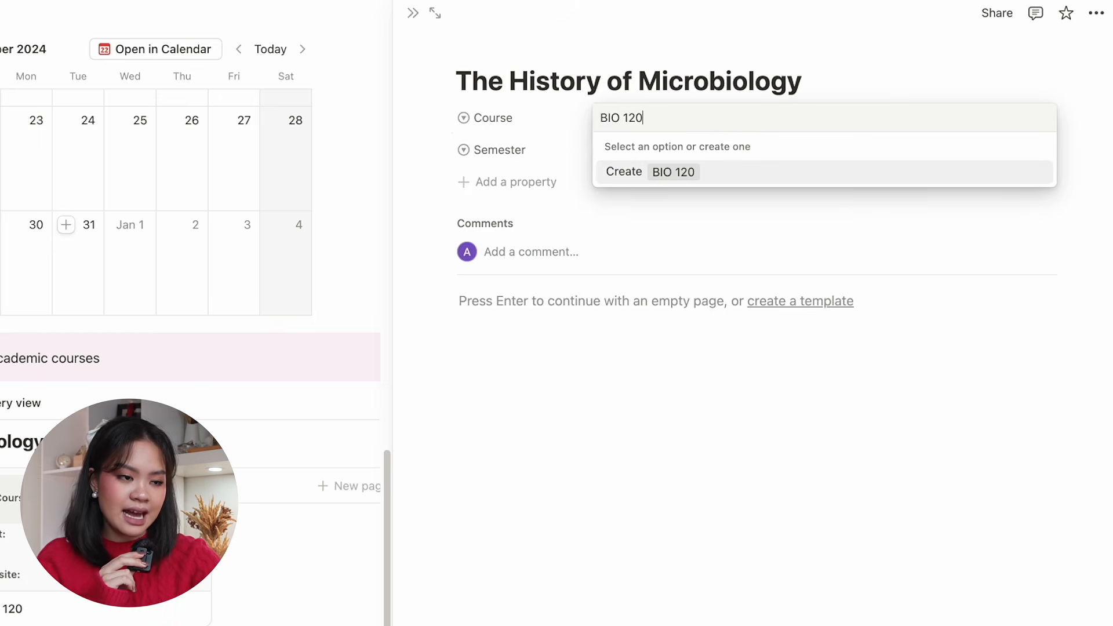
key("Return")
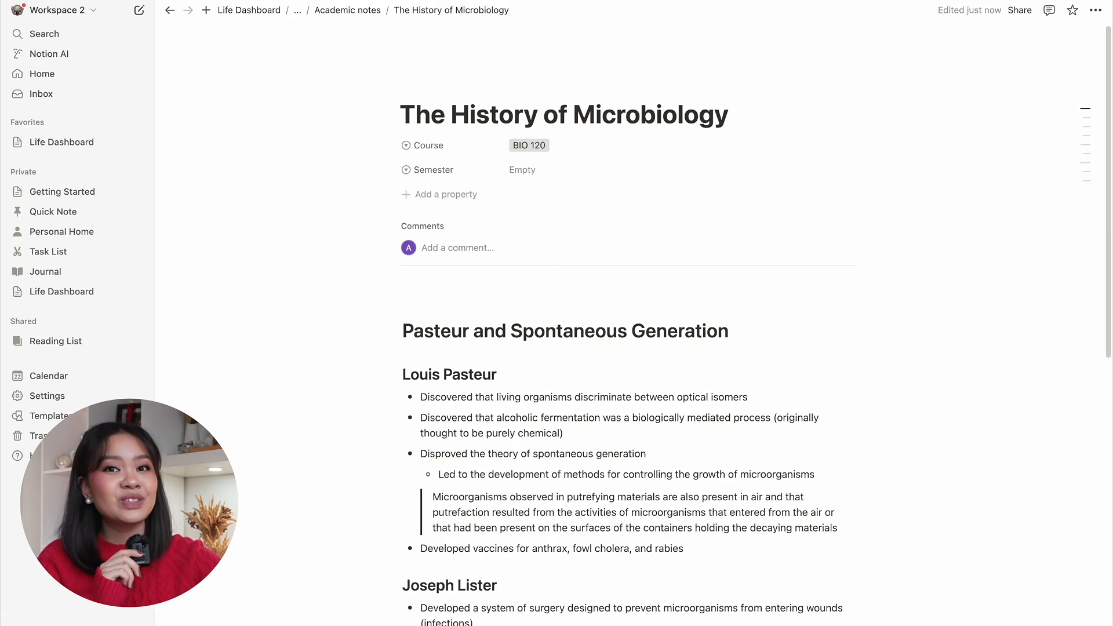
Insert a table of contents above the Pasteur and Spontaneous Generation heading.
type("/")
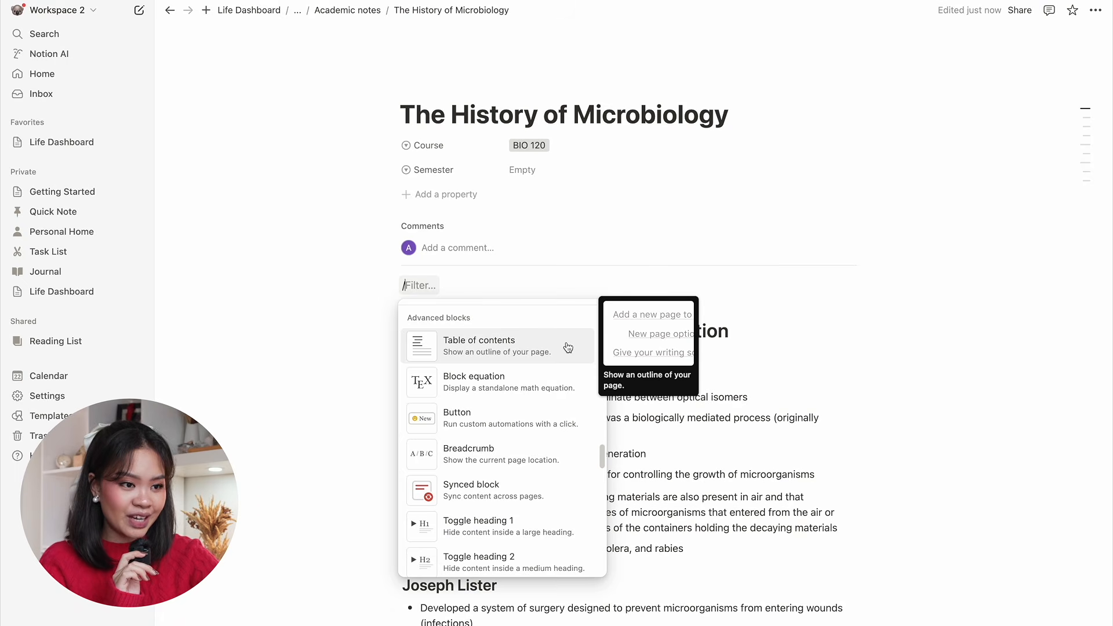
left_click(568, 347)
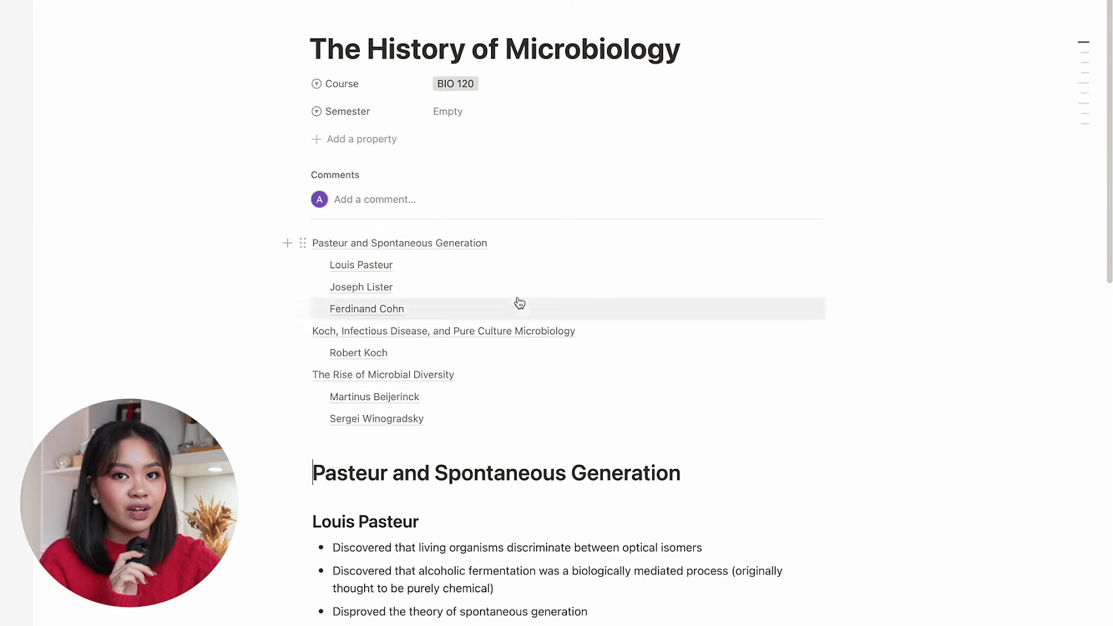
mouse_move(1080, 81)
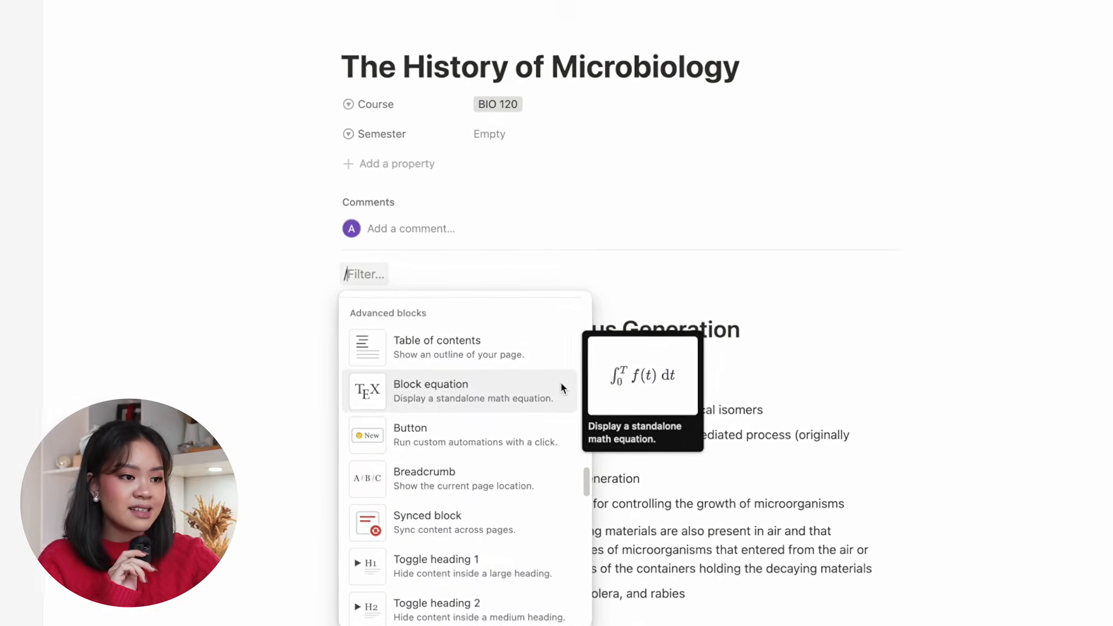
Insert a block equation above the notes reading CFU/mL = \frac{\frac{\sum C}{[(1\times n_1)+(0.1\times n_2)]\times d}}{mL}.
left_click(557, 390)
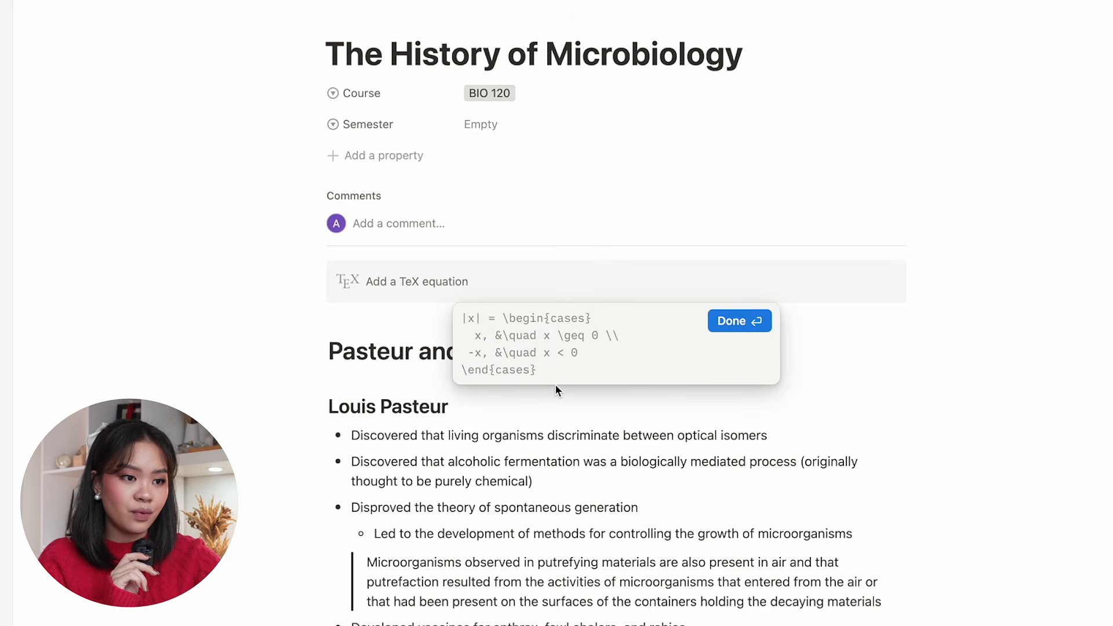
type("CFU/mL = \\frac{\\frac{\\sum C}{[(1\\times n_1)+(0.1\\times n_2)]\\times d}}{mL}")
key("Return")
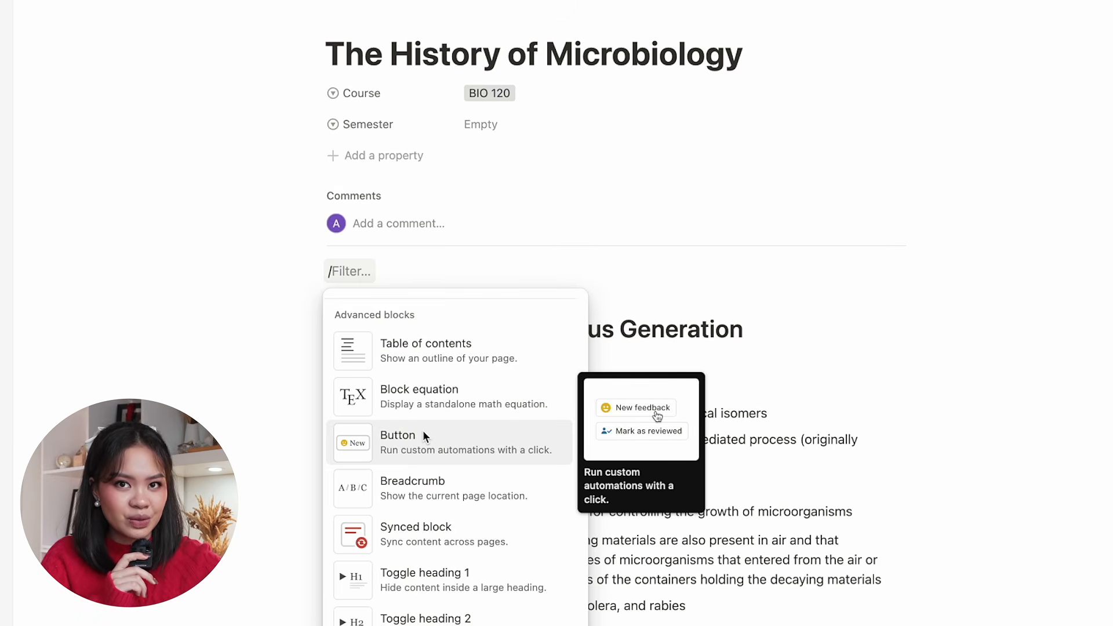
Insert a button named Add notes above the notes and give it an action that inserts blocks below it.
left_click(422, 436)
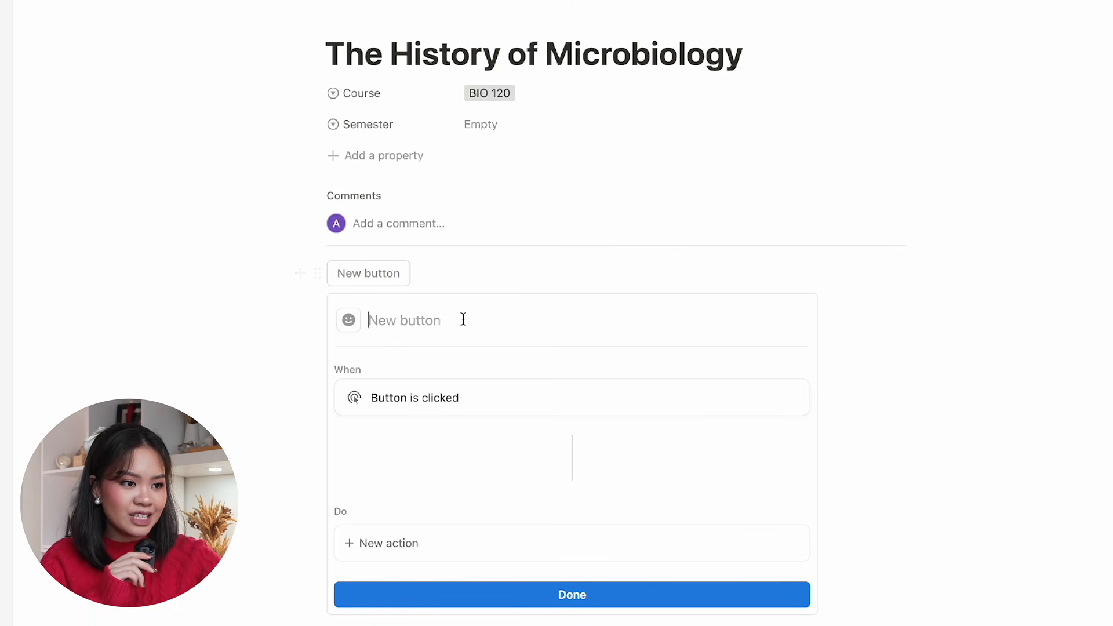
type("Add notes")
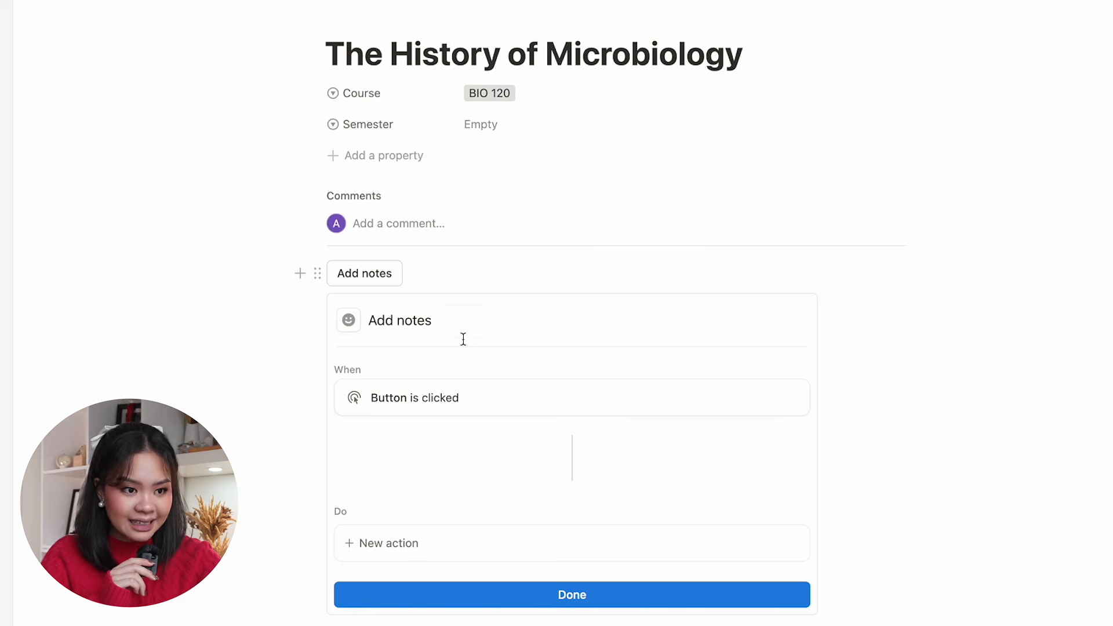
left_click(455, 548)
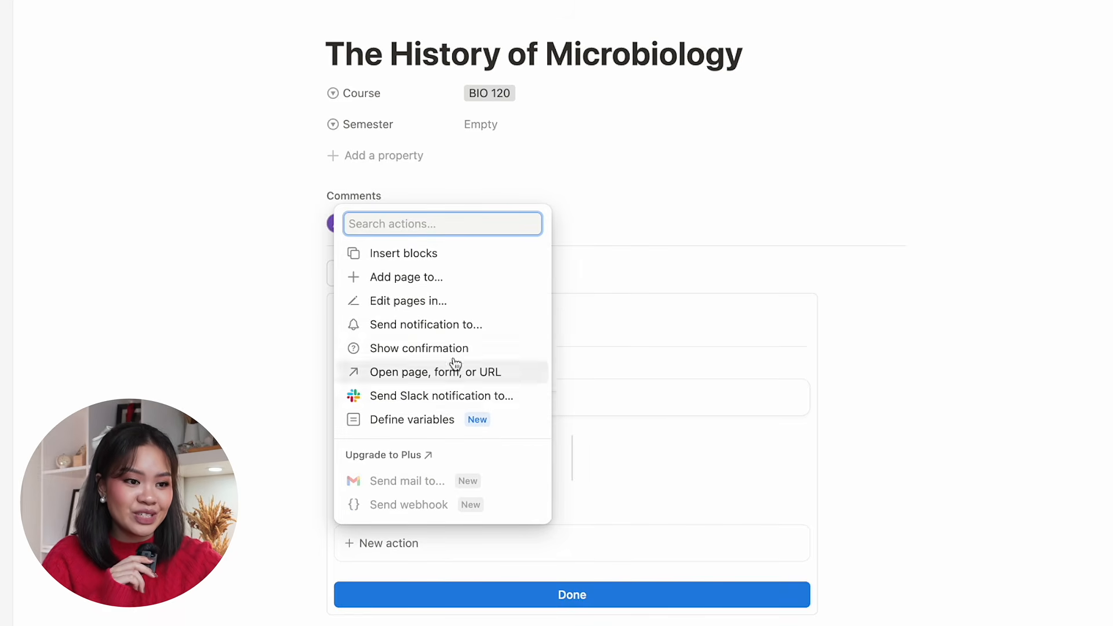
left_click(443, 255)
scroll(442, 256, "down", 3)
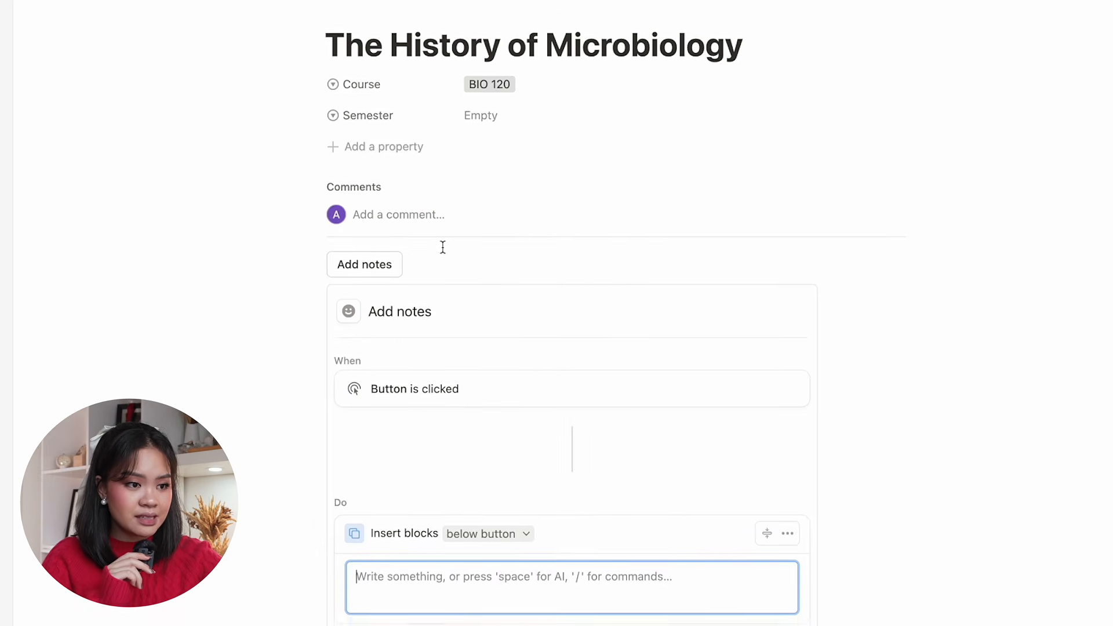
Fill the Add notes button's inserted blocks with a Heading 1 block and a line reading Text, and run the button.
type("/")
left_click(467, 221)
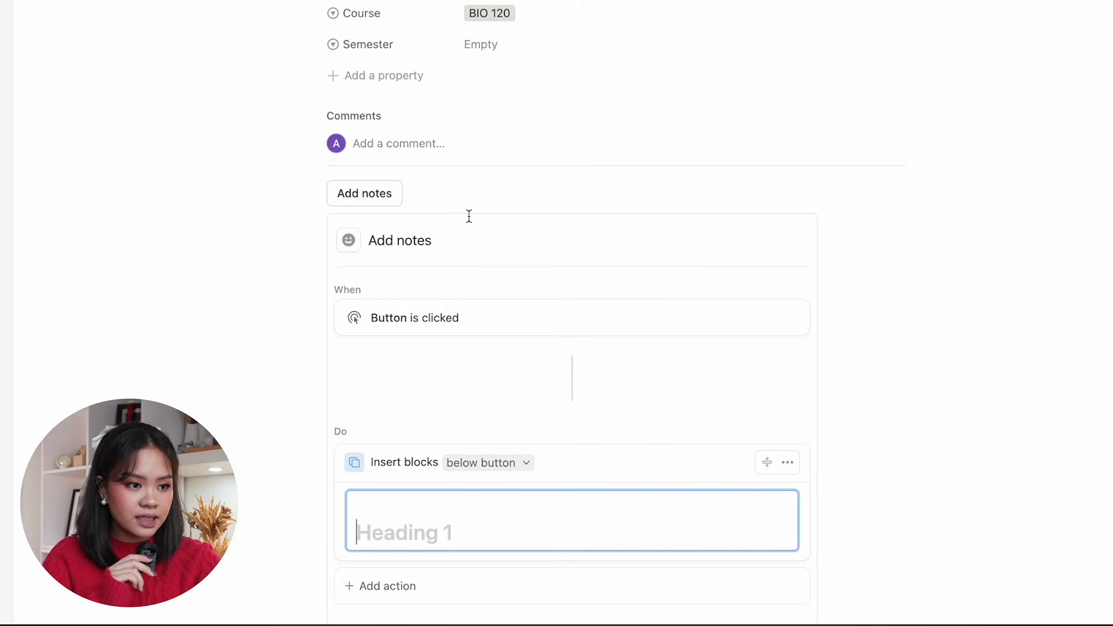
type("Heading 1")
key("Return")
type("Text")
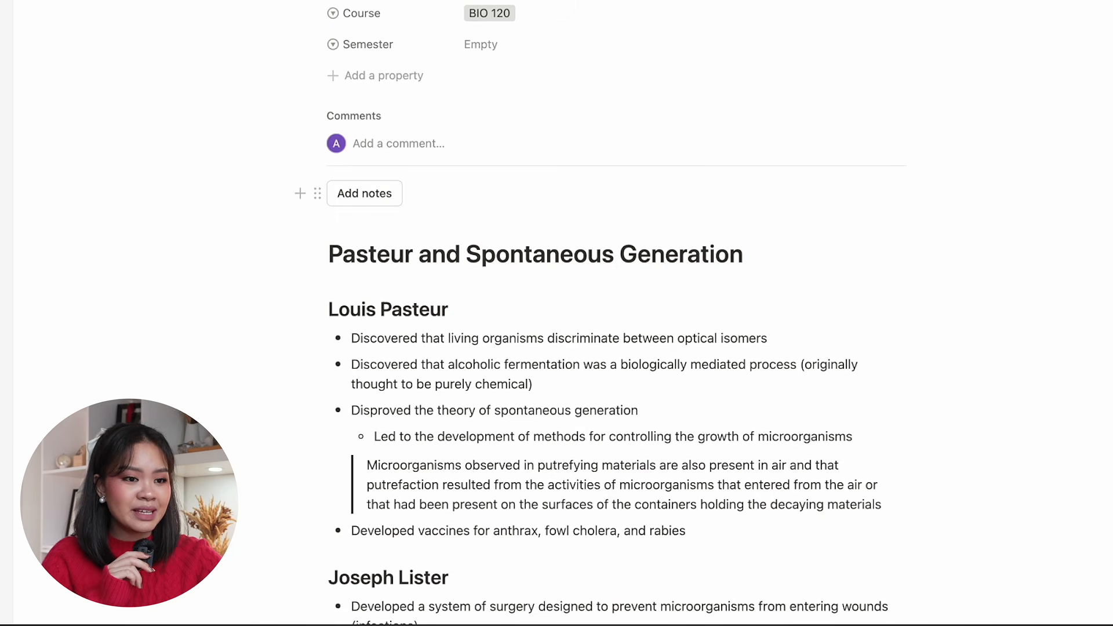
left_click(374, 207)
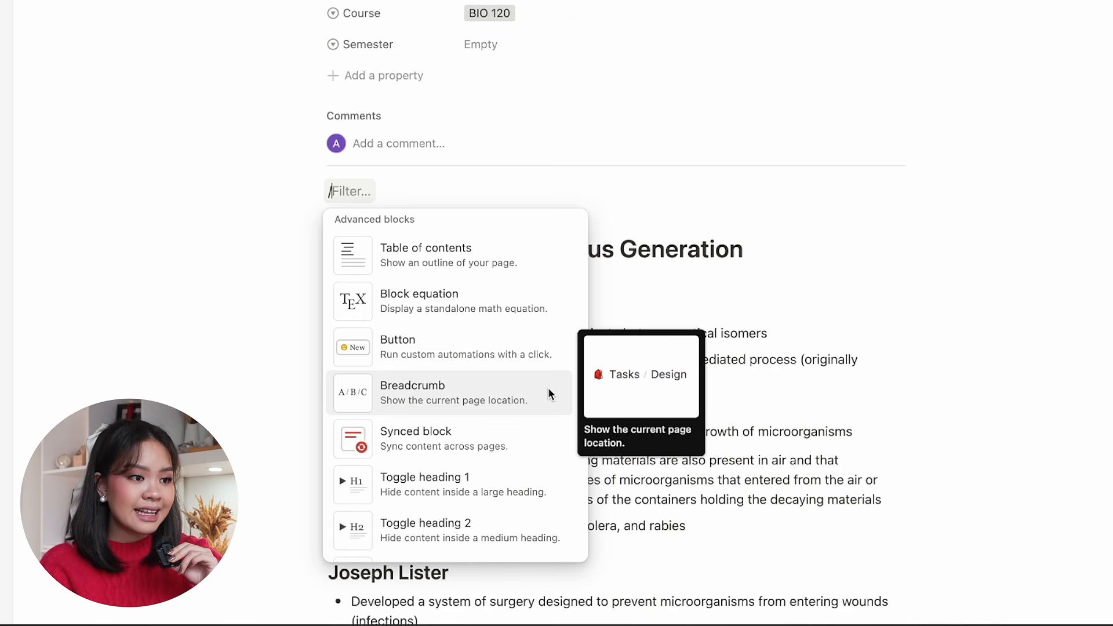
Insert a breadcrumb block above the notes to show the page location.
left_click(548, 387)
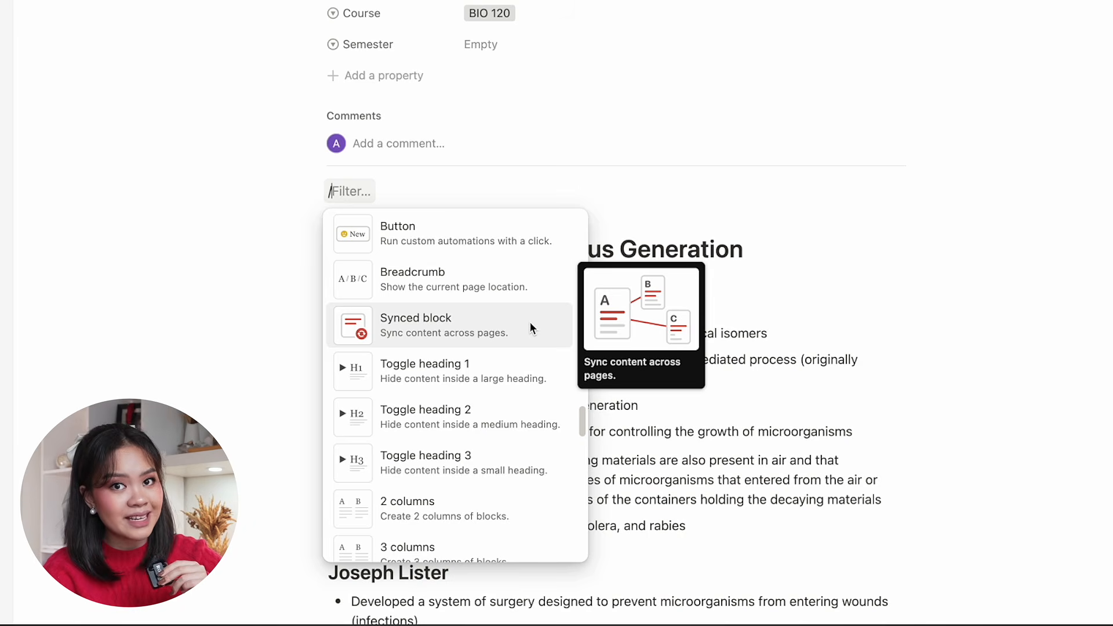
Insert a synced block with an Inbox callout and bullets Idea 1, Thought 1 and Idea 2, and copy it for syncing.
left_click(531, 325)
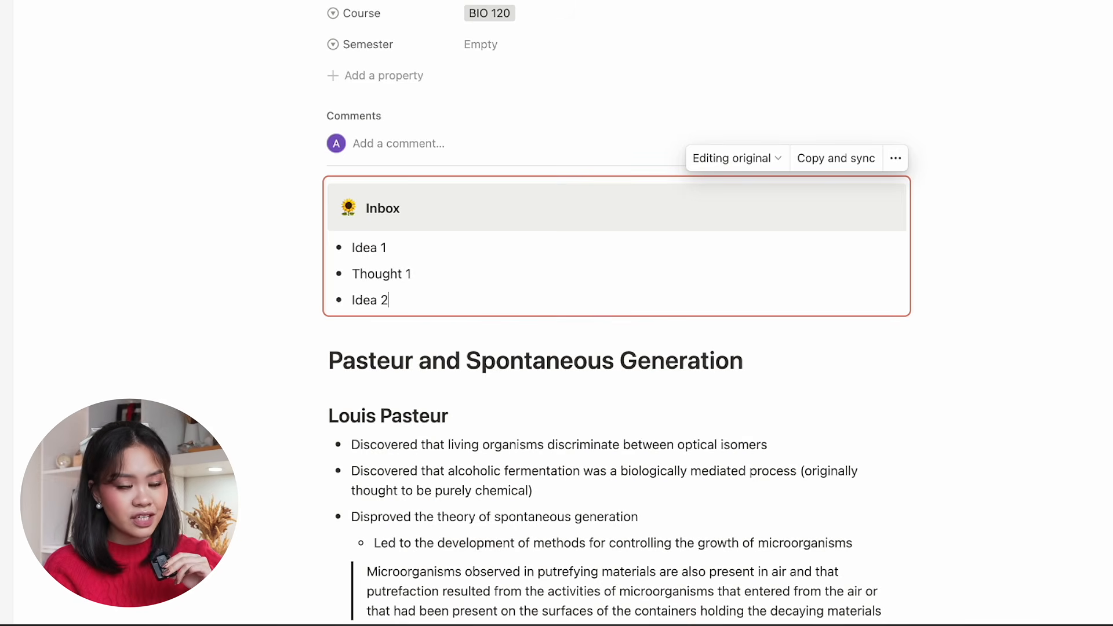
left_click(837, 164)
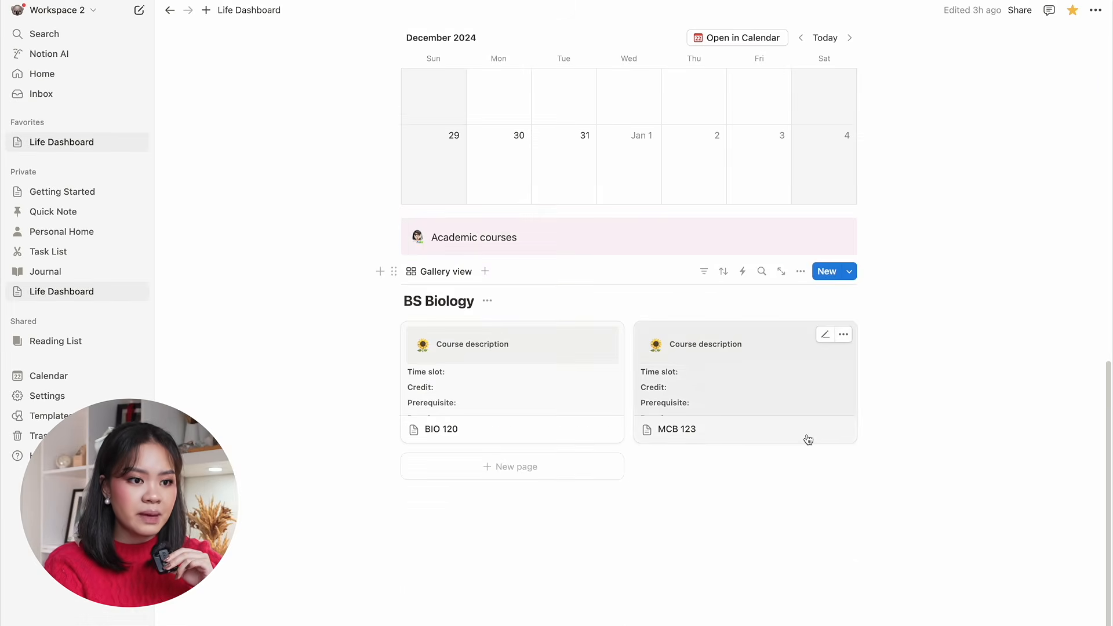
Paste the synced Inbox block into the top of the MCB 123 page and below the Life Dashboard's courses gallery.
left_click(805, 437)
left_click(665, 351)
key("ctrl+v")
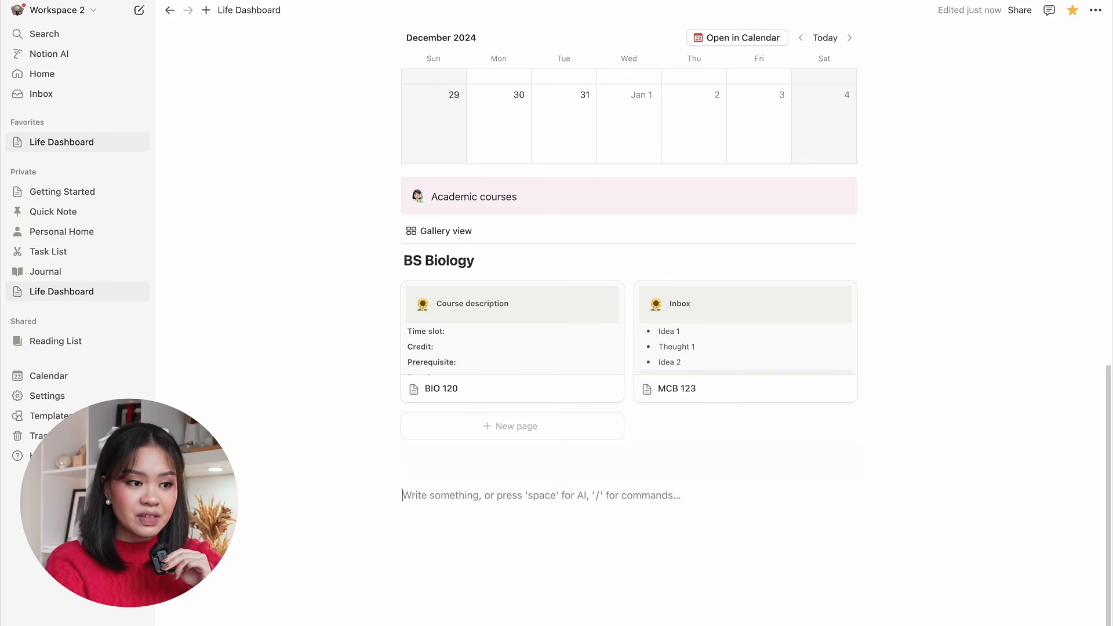
key("ctrl+v")
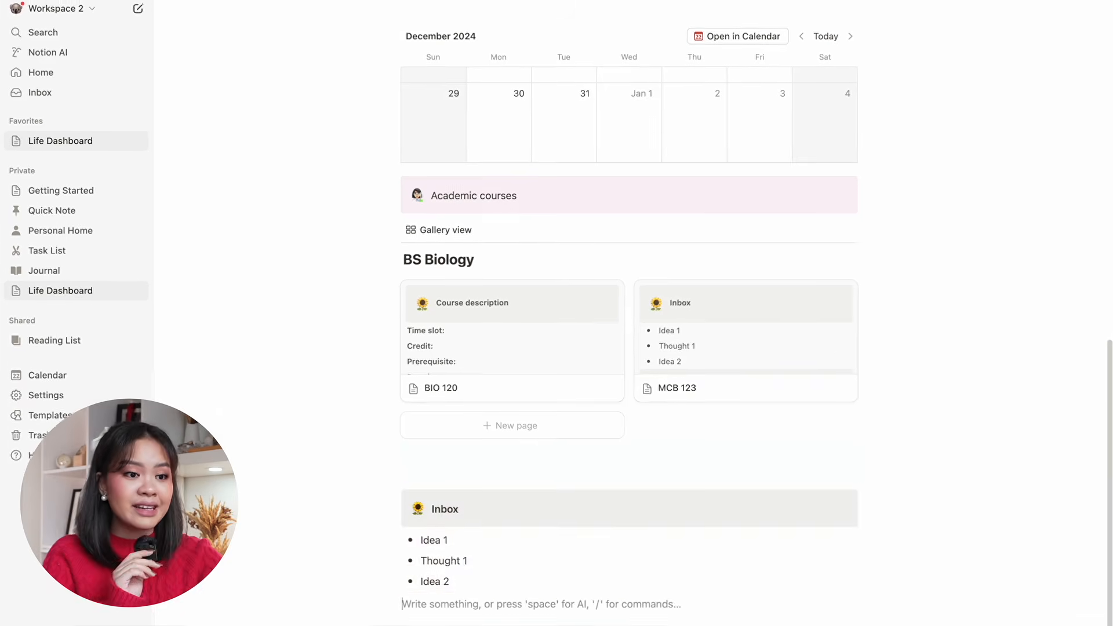
Replace the Idea 2 bullet in the dashboard's synced Inbox with Project 1 and check the copy in MCB 123.
key("BackSpace")
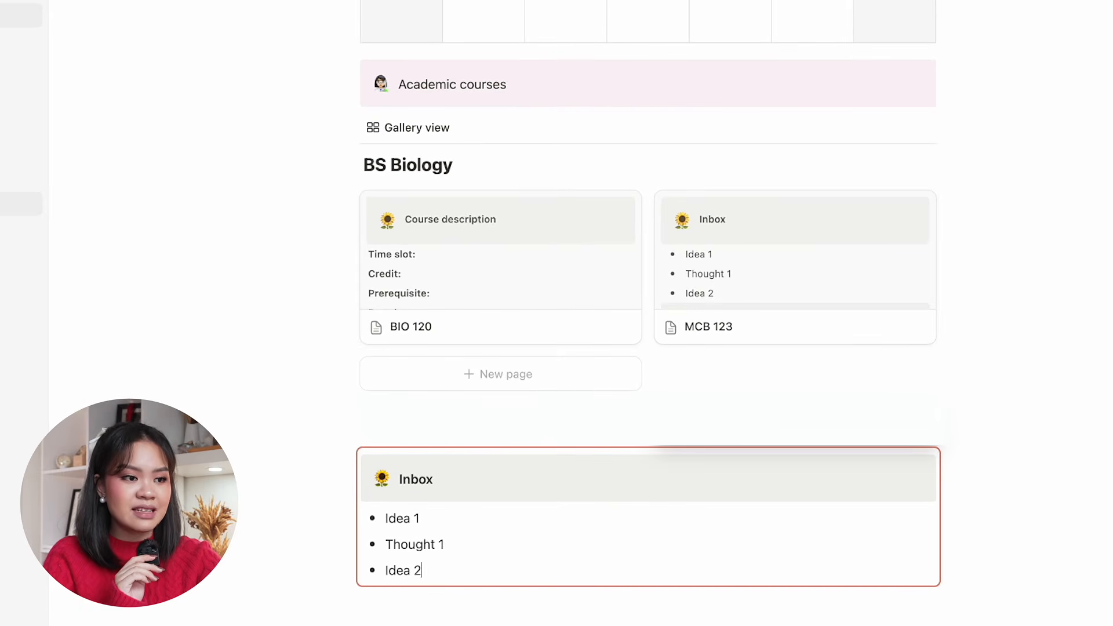
key("BackSpace")
key("BackSpace")
key("BackSpace")
key("BackSpace")
key("BackSpace")
key("BackSpace")
type("Project 1")
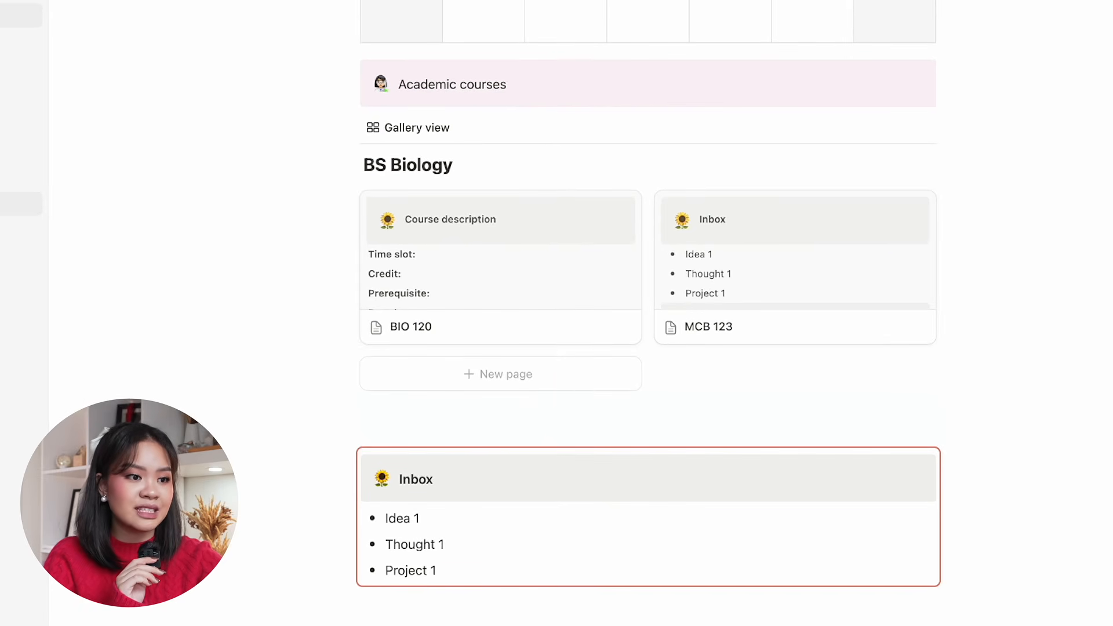
left_click(809, 331)
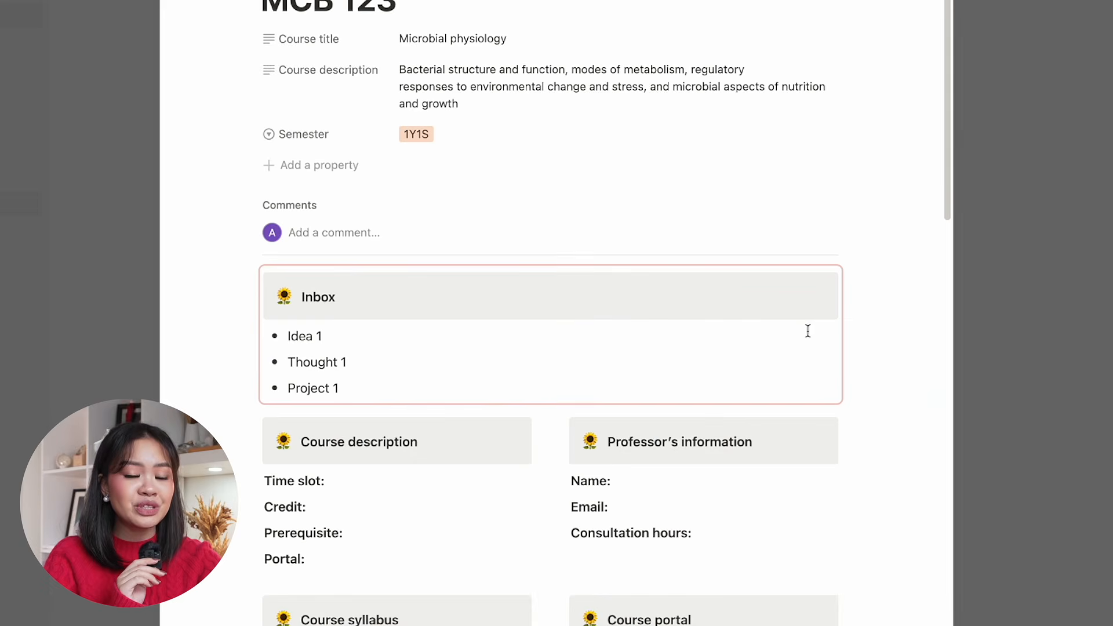
triple_click(540, 389)
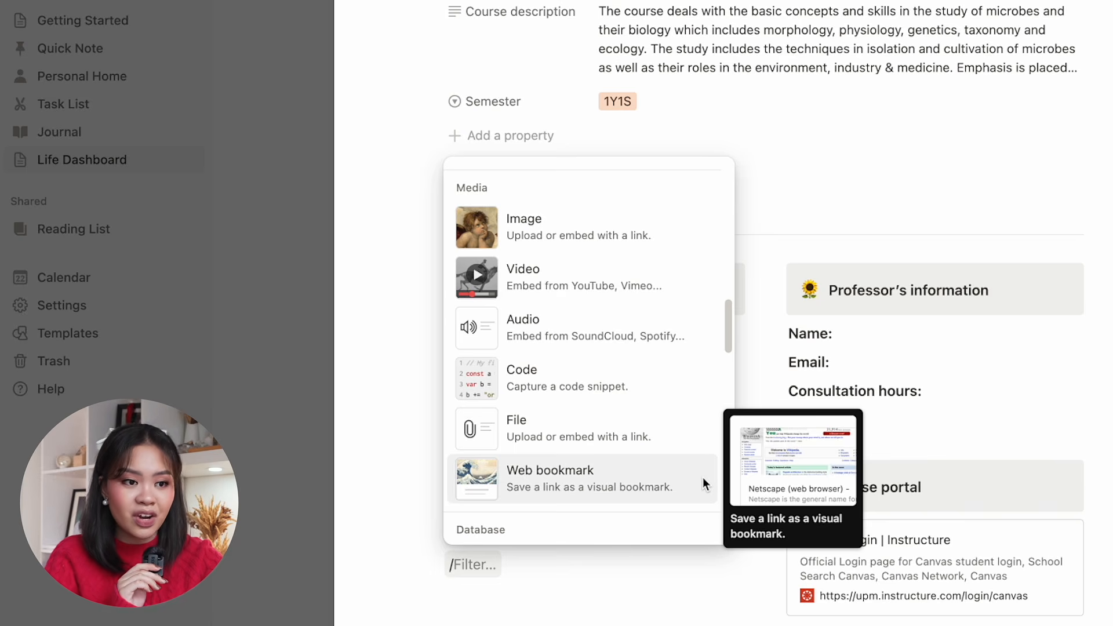
scroll(703, 478, "down", 10)
scroll(702, 478, "down", 5)
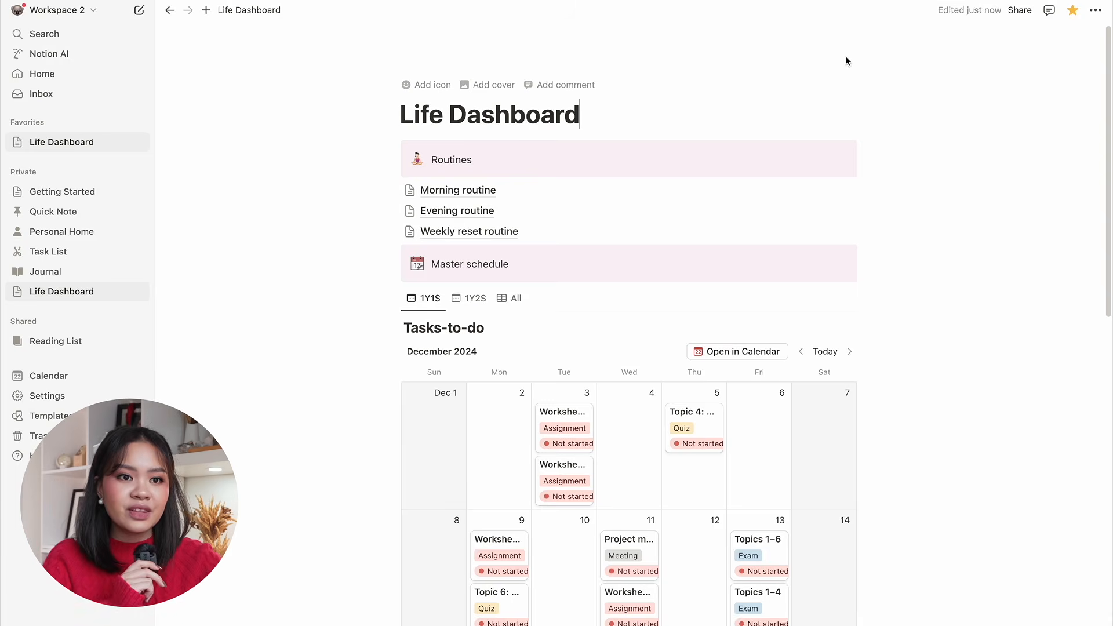
Try the Serif and Mono fonts on the Life Dashboard page and restore the Default font.
left_click(1093, 10)
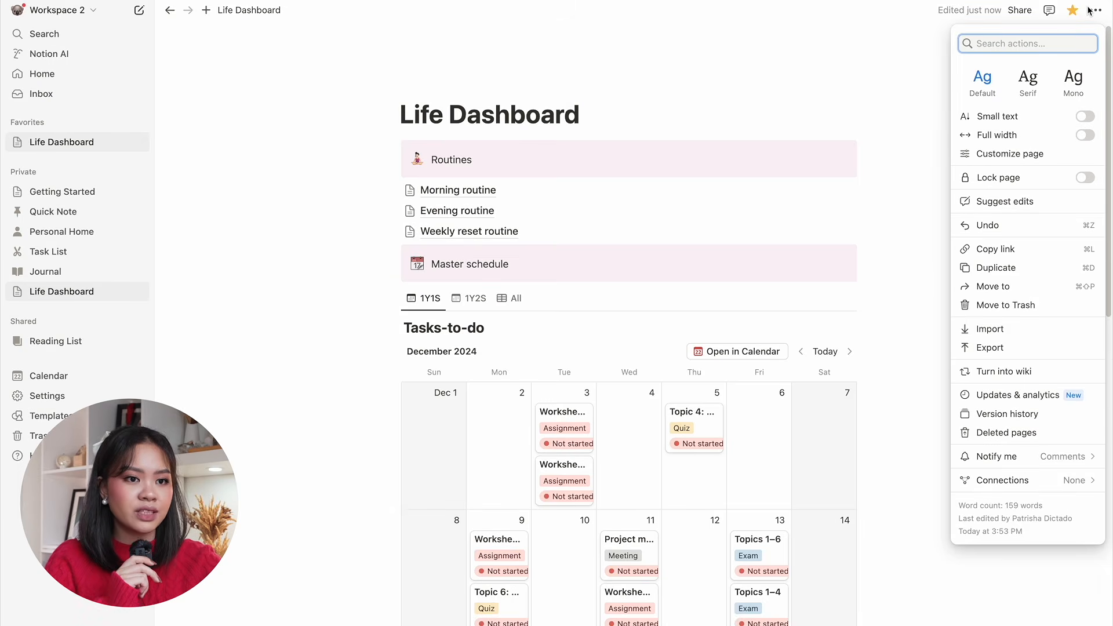
left_click(1028, 78)
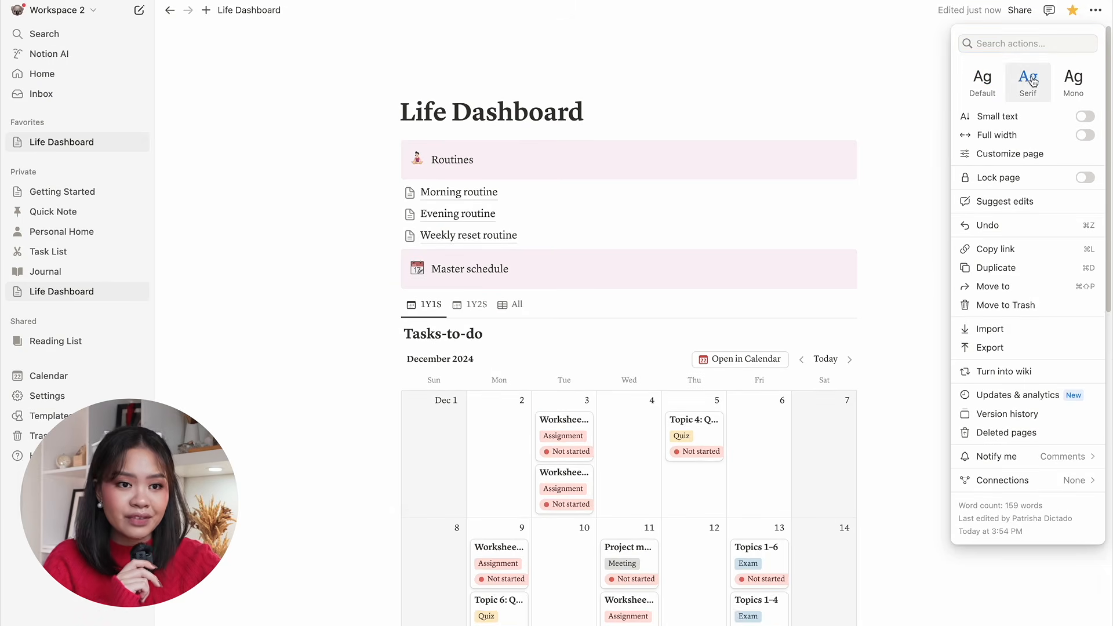
left_click(1073, 80)
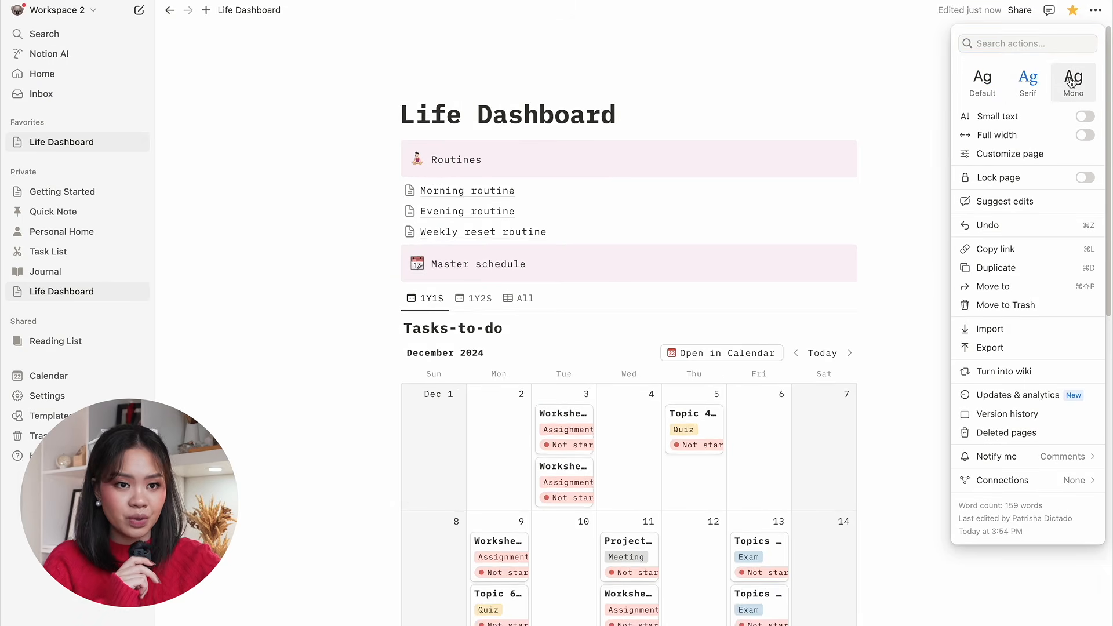
left_click(991, 82)
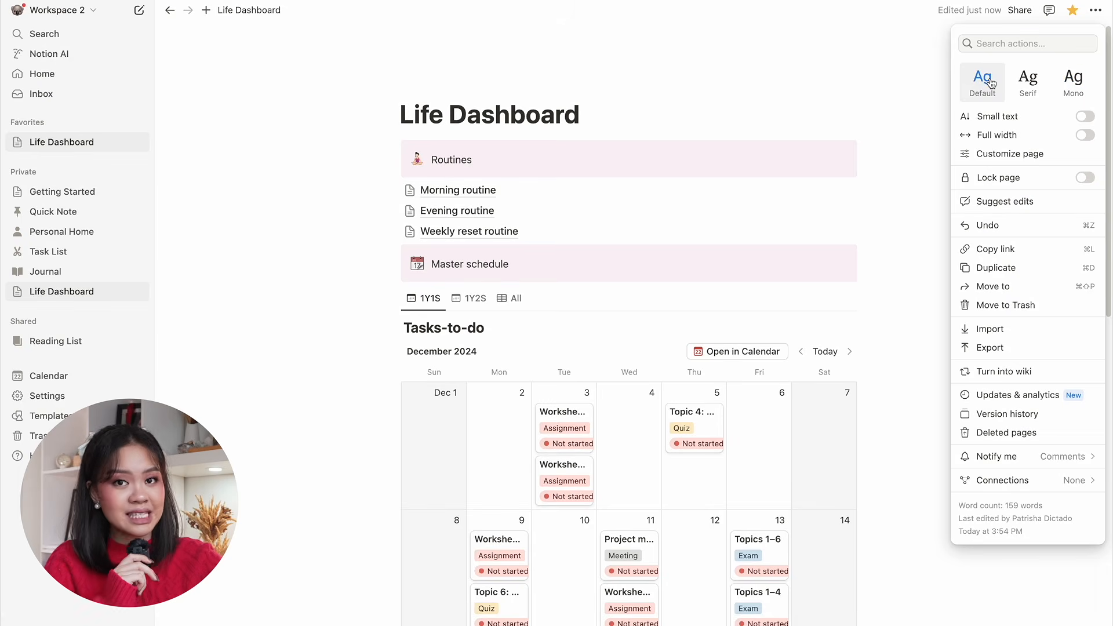
Turn on small text for the Life Dashboard page.
left_click(1085, 117)
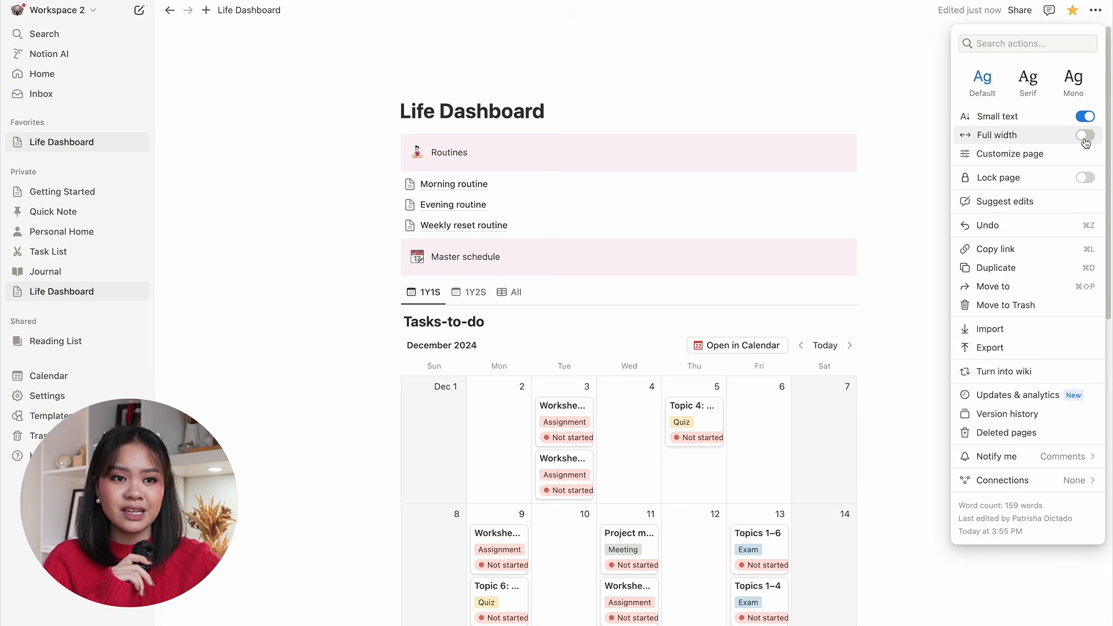
Turn on full width for the Life Dashboard page.
left_click(1085, 136)
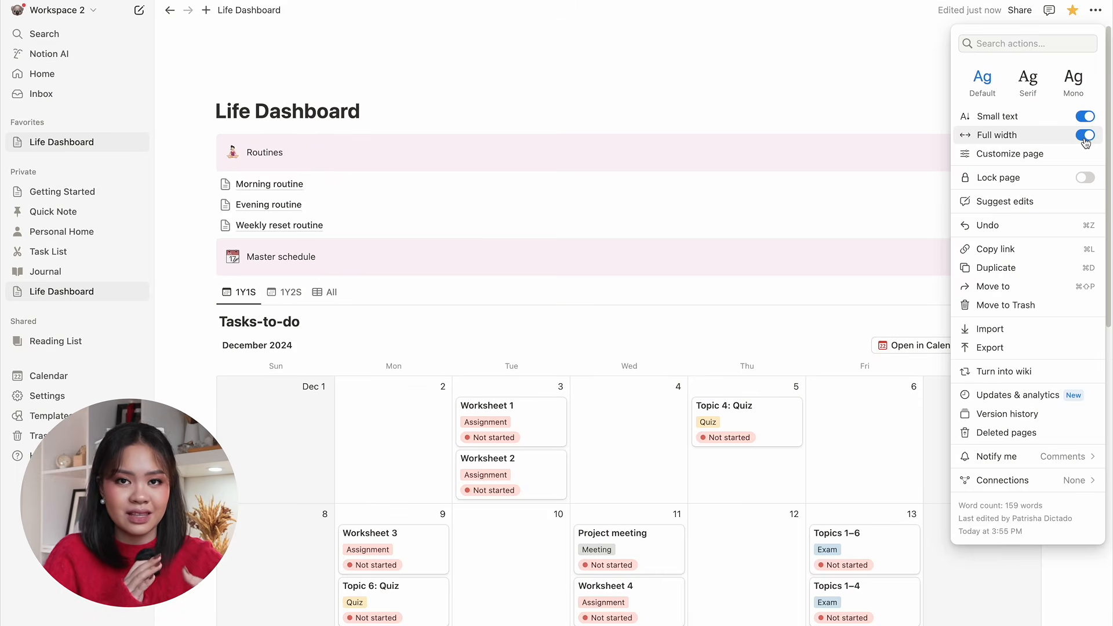
left_click(1097, 12)
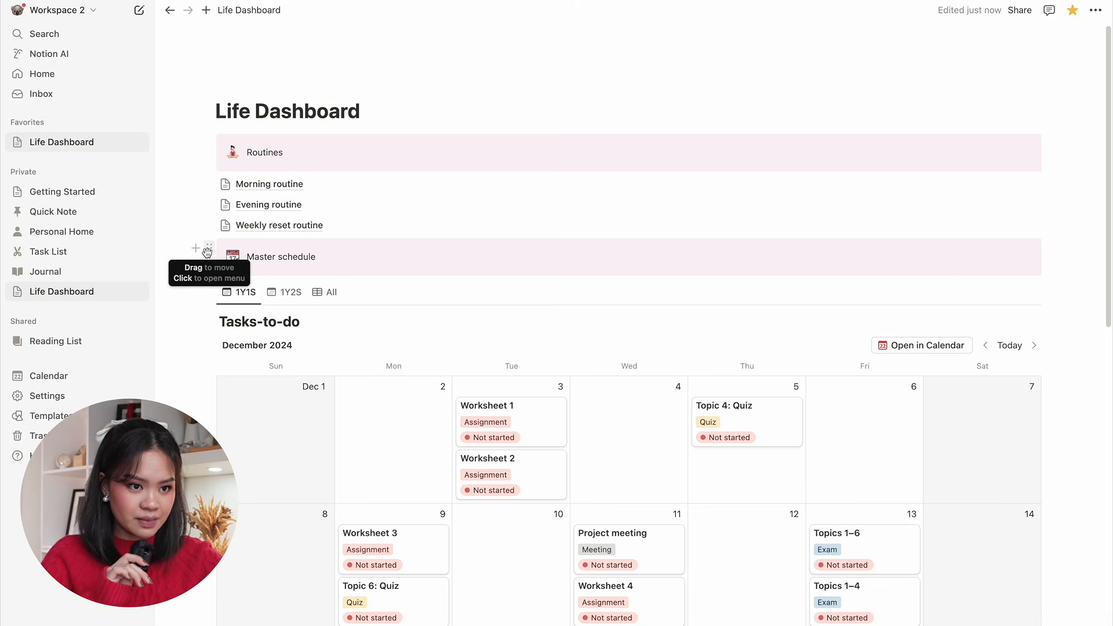
Move the Master schedule callout and its Tasks-to-do calendar into a column beside Routines, and narrow the Routines column.
left_click_drag(207, 252, 1049, 158)
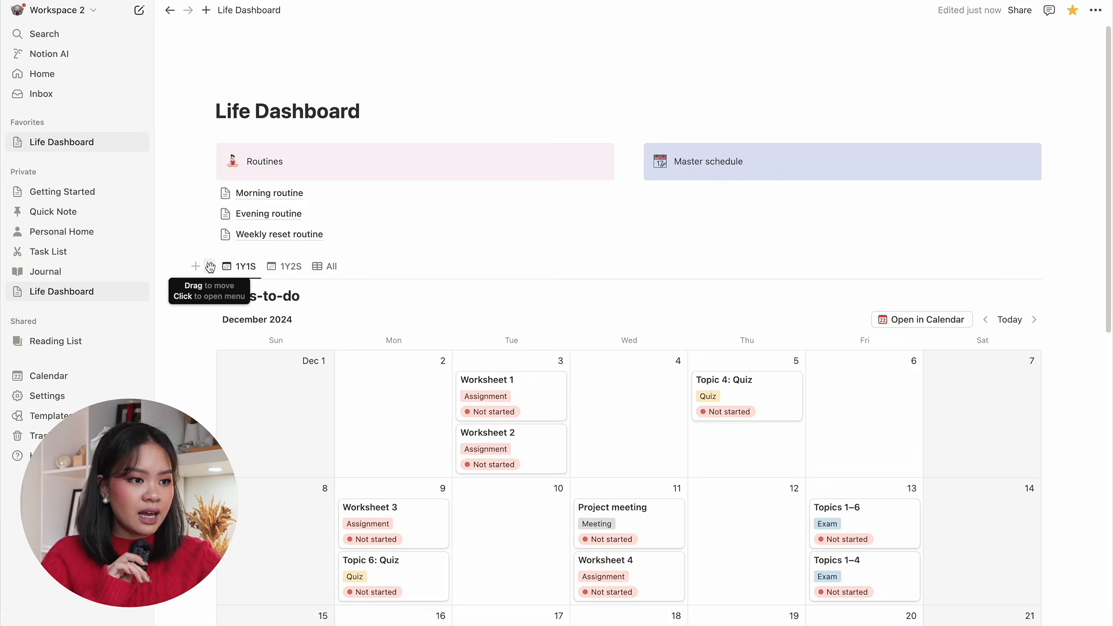
left_click_drag(210, 266, 649, 179)
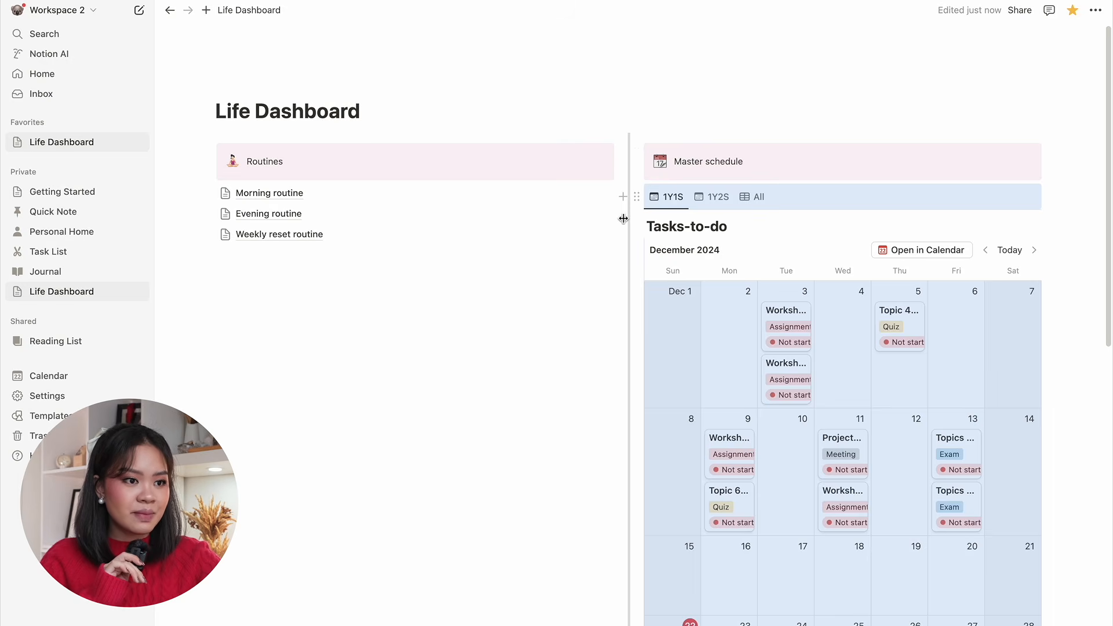
left_click(629, 267)
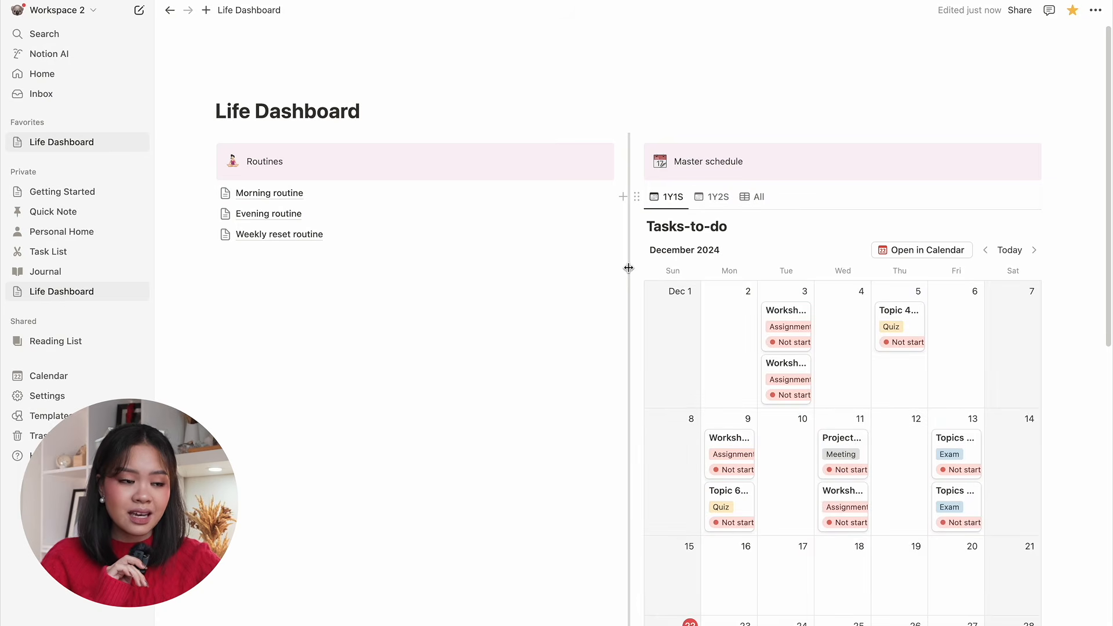
left_click_drag(628, 268, 426, 253)
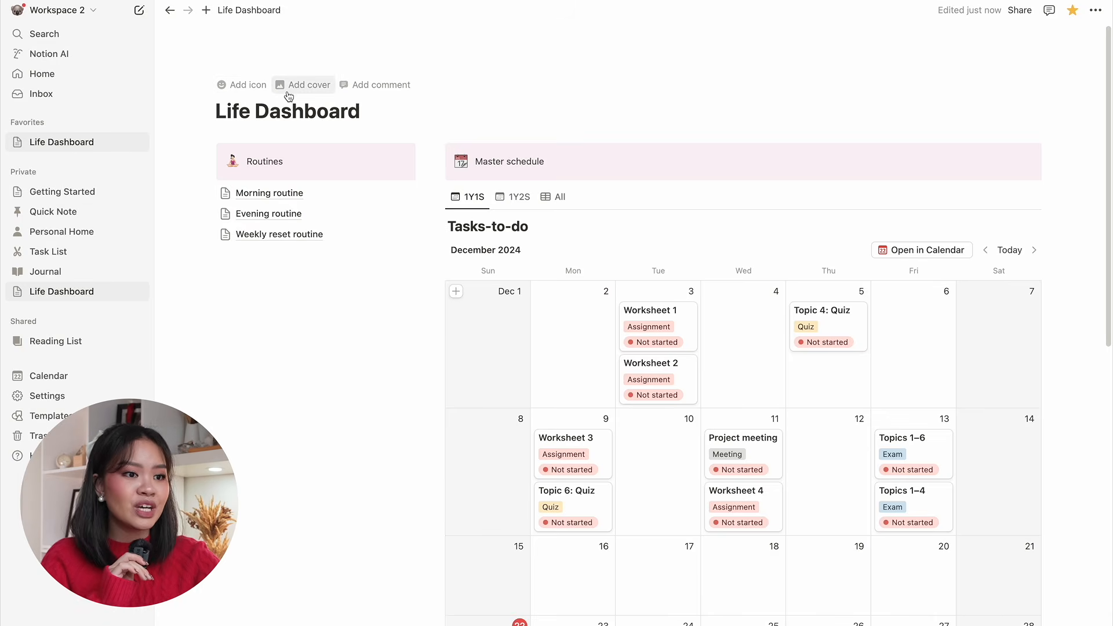
Give the Life Dashboard page a yellow flower emoji as its icon, found by searching "flowers".
left_click(259, 89)
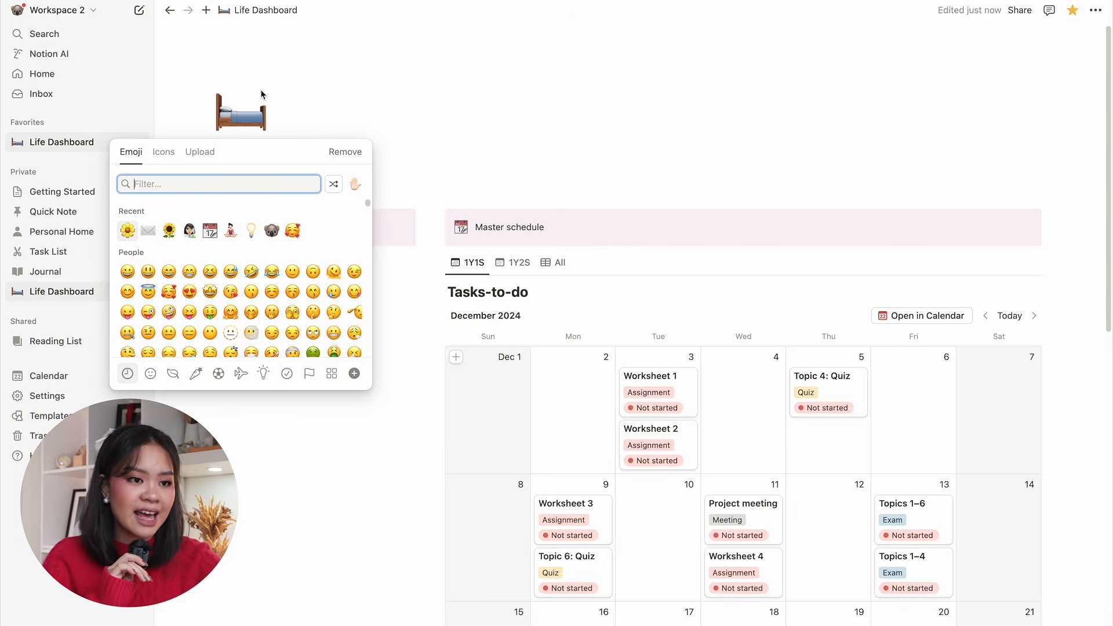
type("flowers")
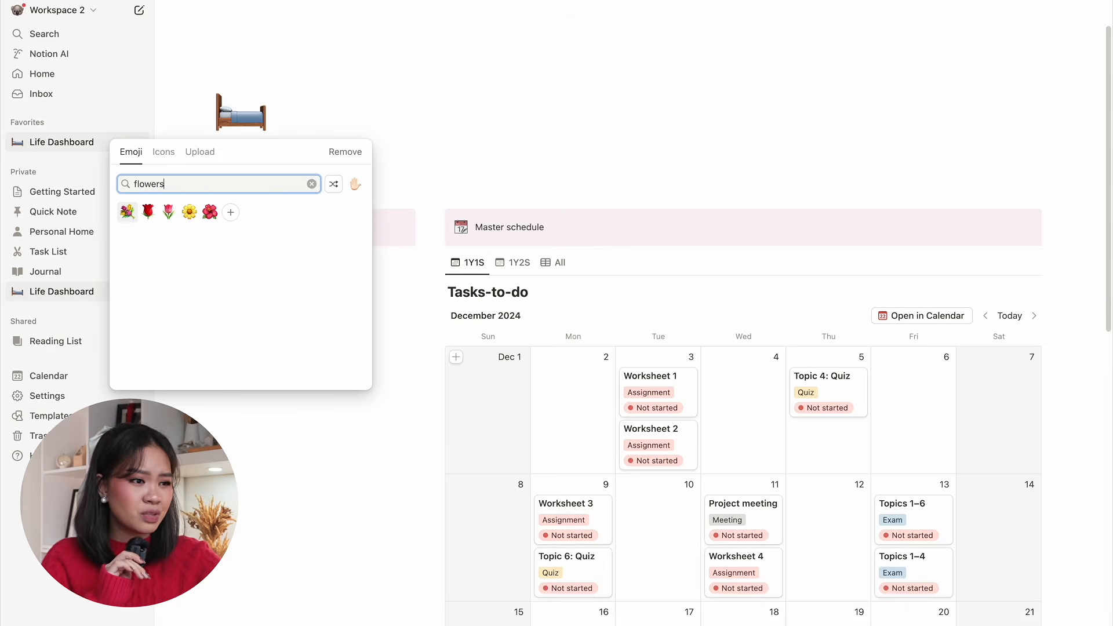
left_click(190, 211)
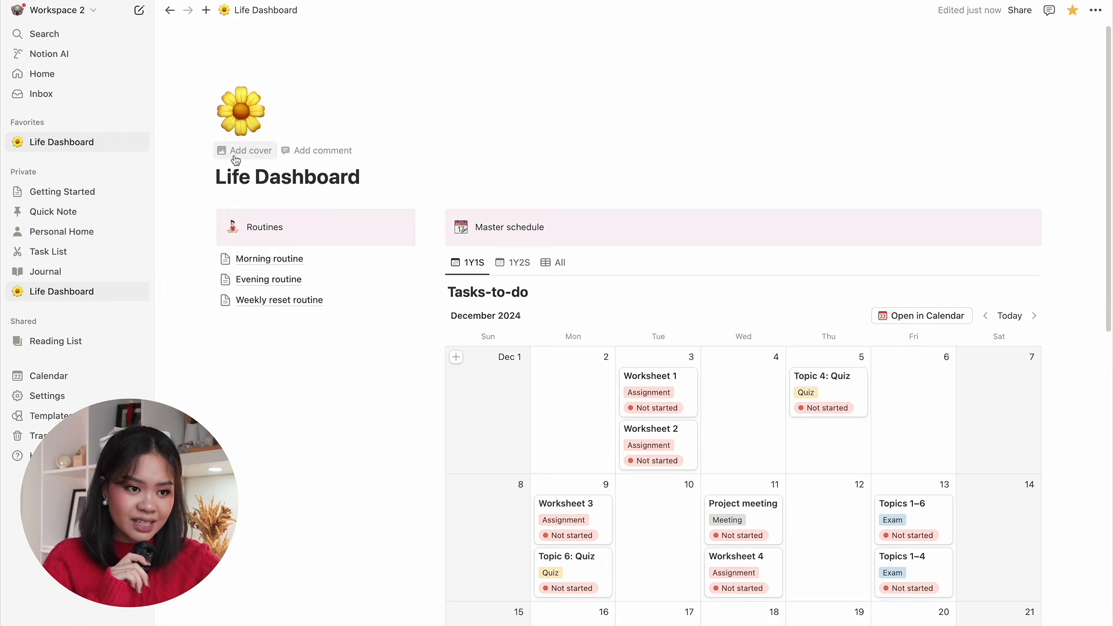
Add a cover image to the Life Dashboard page and browse the alternative covers.
left_click(237, 154)
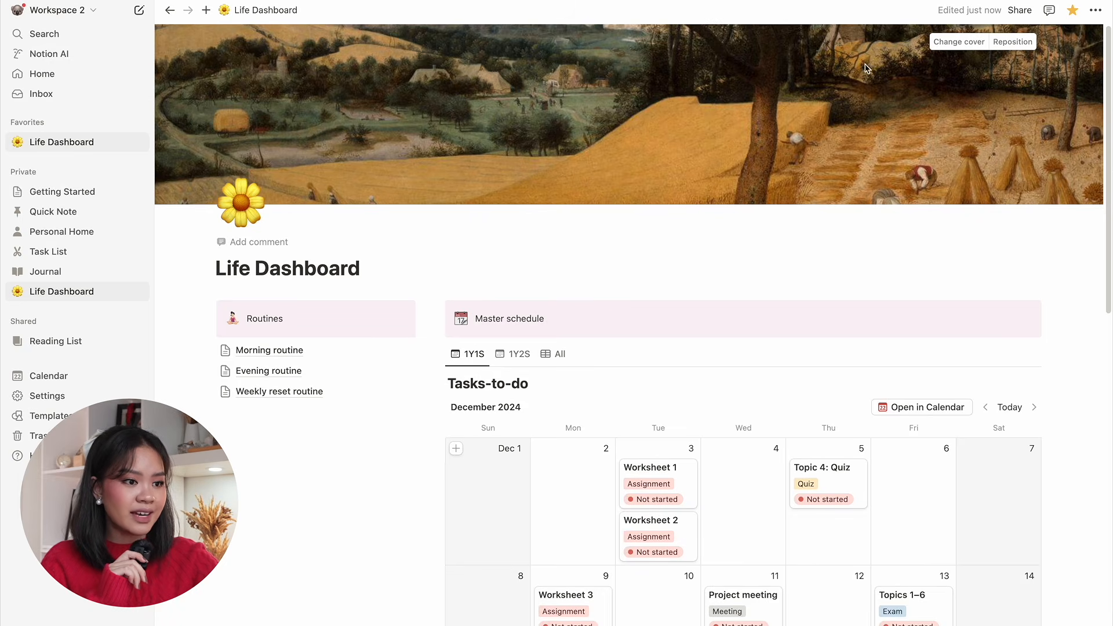
left_click(959, 42)
scroll(1037, 222, "down", 8)
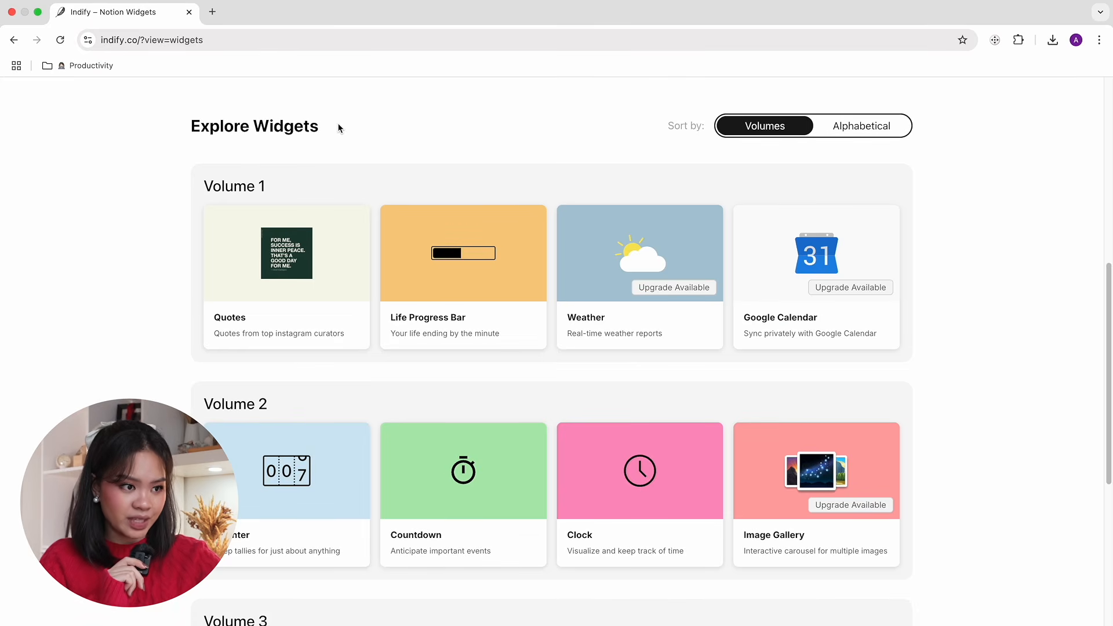
Create an untitled Clock widget in Indify and set its clock type to Analog Dots.
left_click(635, 491)
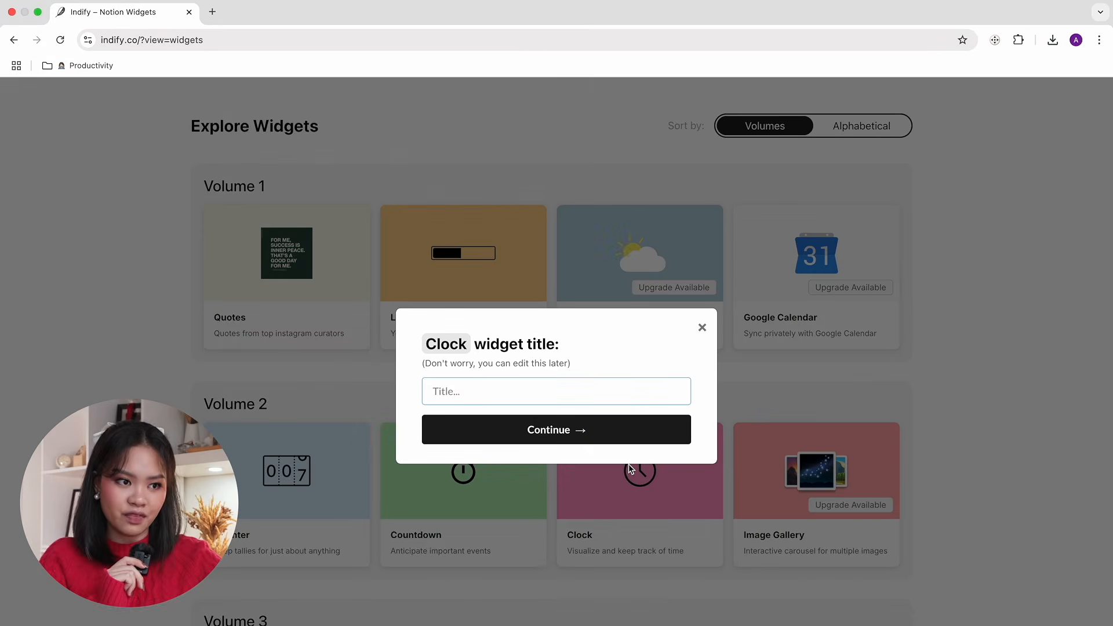
left_click(606, 435)
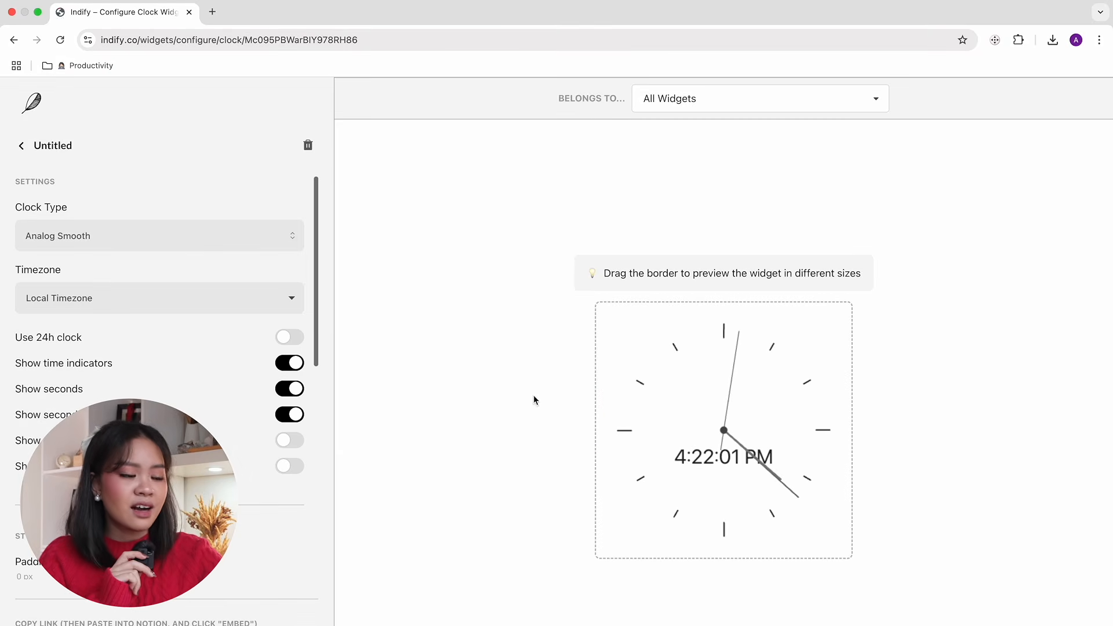
left_click(289, 242)
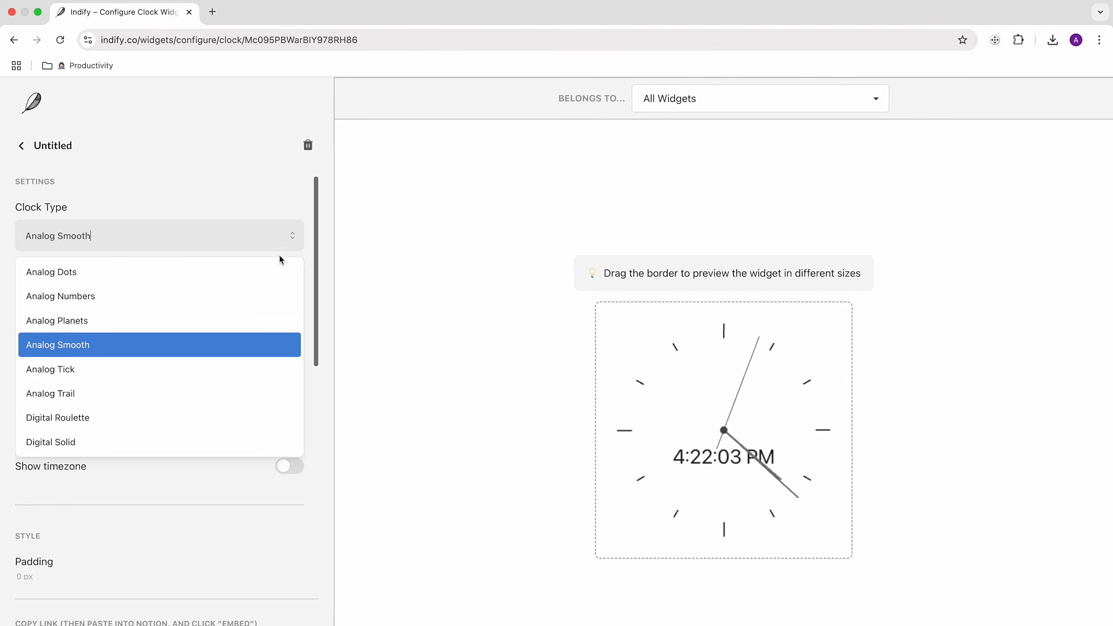
left_click(277, 269)
Review the clock widget's style settings and copy its embed link.
scroll(277, 269, "down", 3)
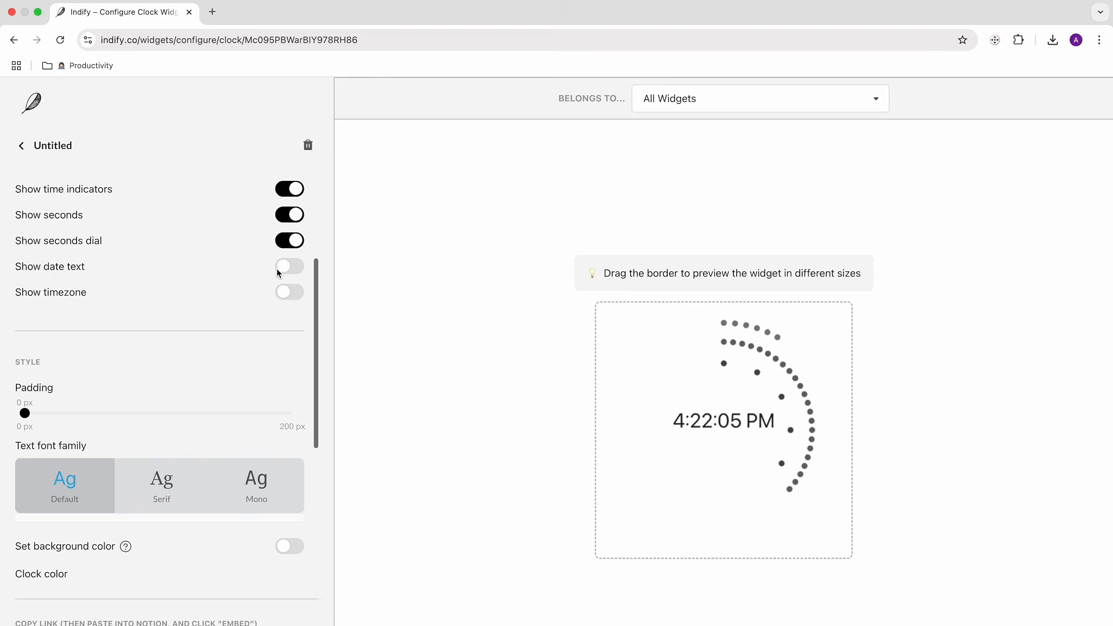
scroll(277, 269, "down", 5)
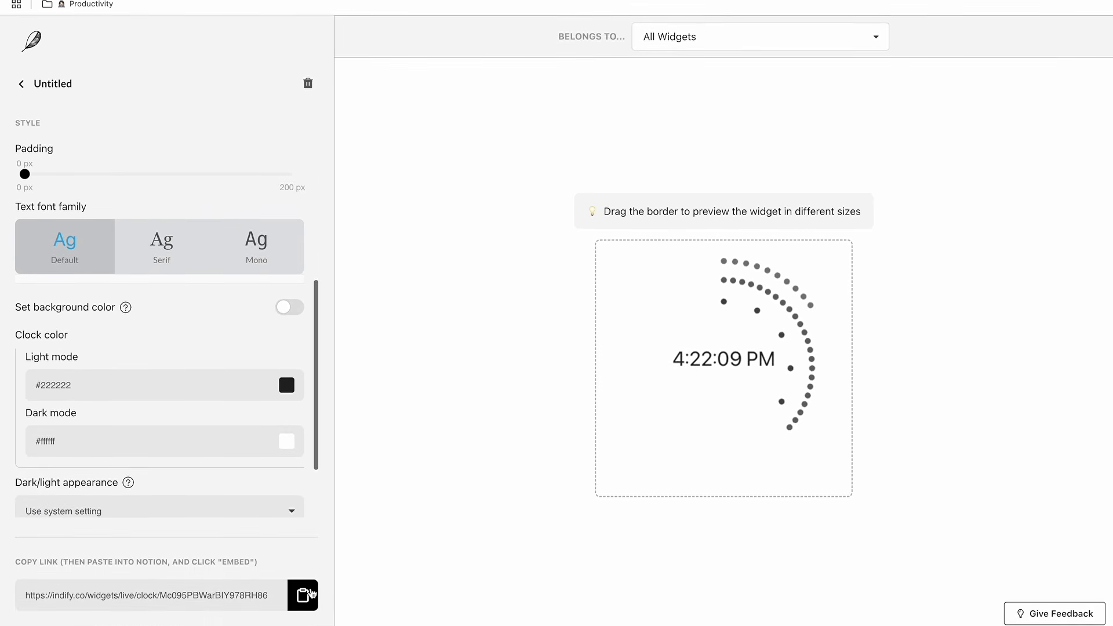
left_click(312, 593)
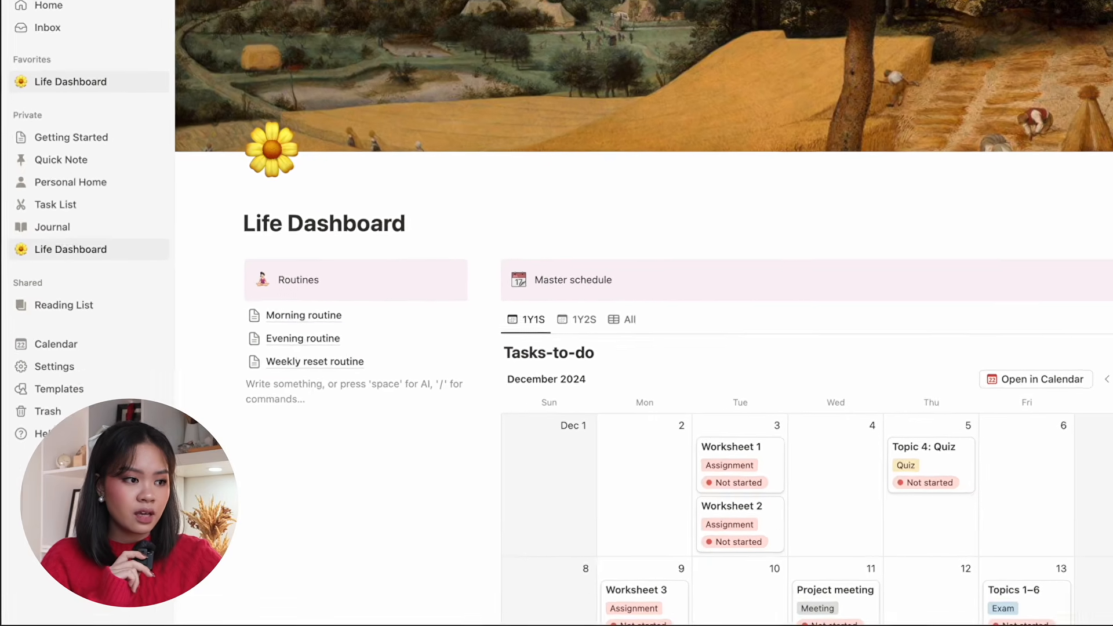
Embed the copied clock widget link in Notion, below Weekly reset routine in the Life Dashboard's Routines column.
type("/")
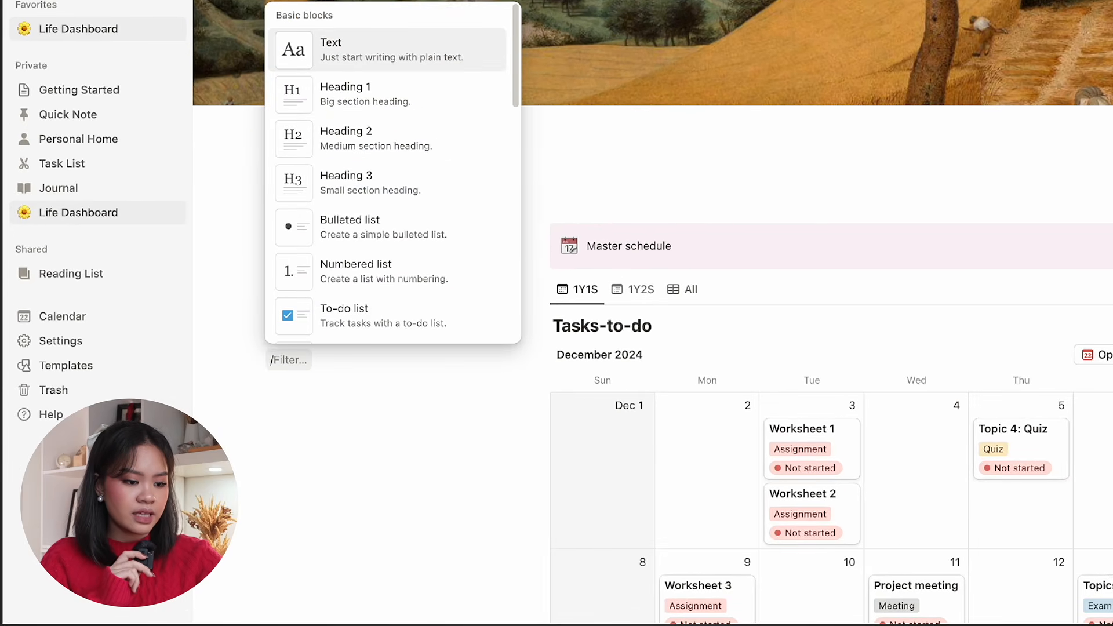
type("embed")
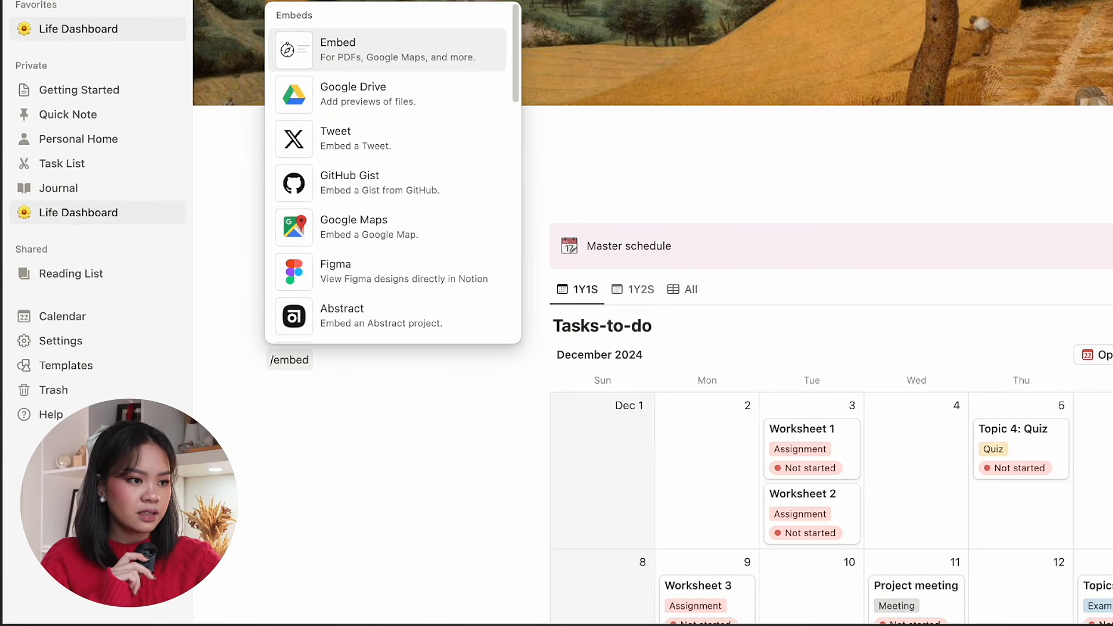
key("Return")
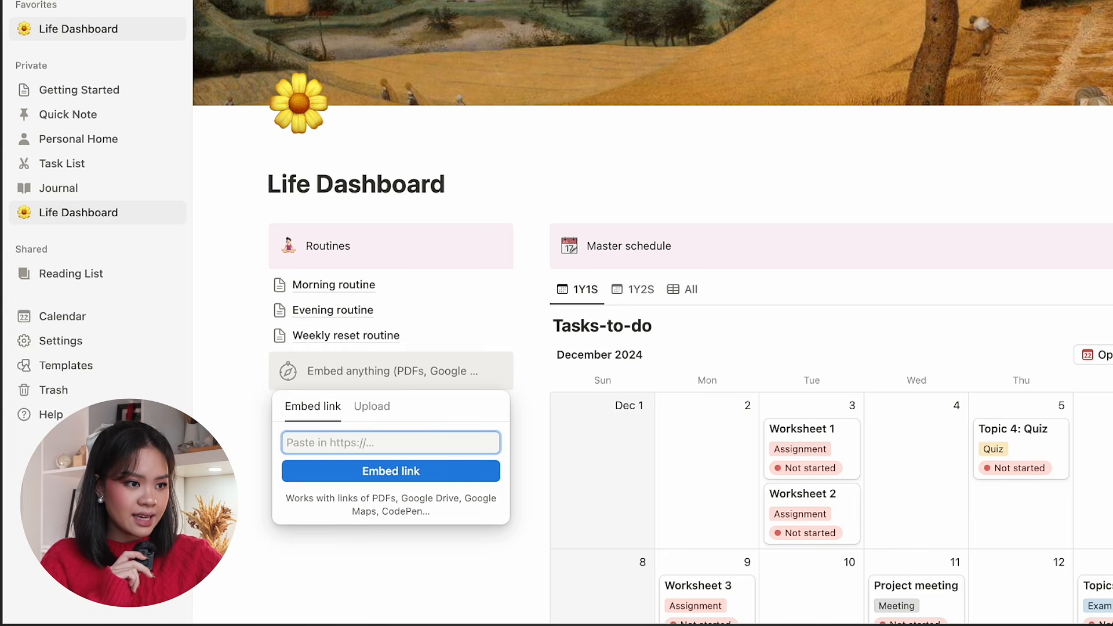
key("super+v")
key("Return")
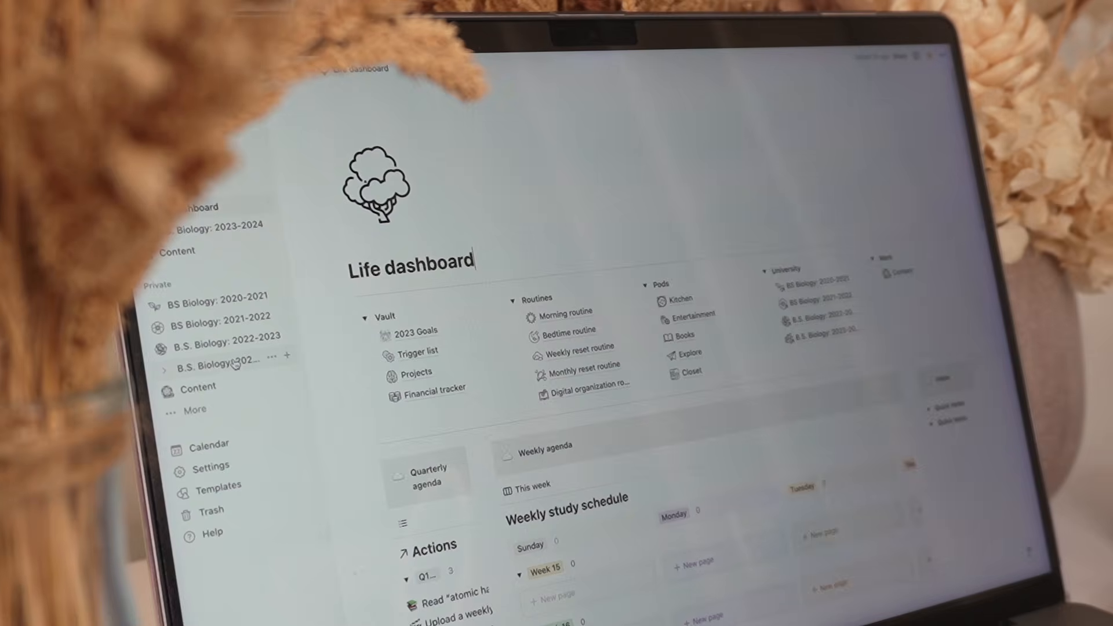
Open the PH 155 1SA course from the B.S. Biology: 2023-2024 page and examine its course information, syllabus, portal and outline.
left_click(235, 363)
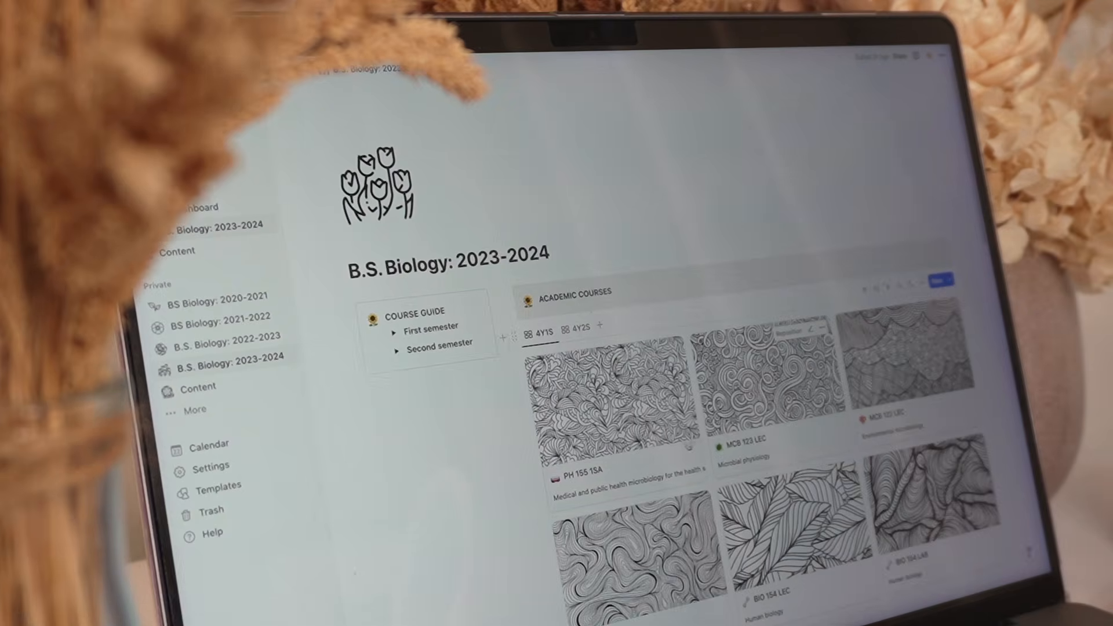
left_click(680, 450)
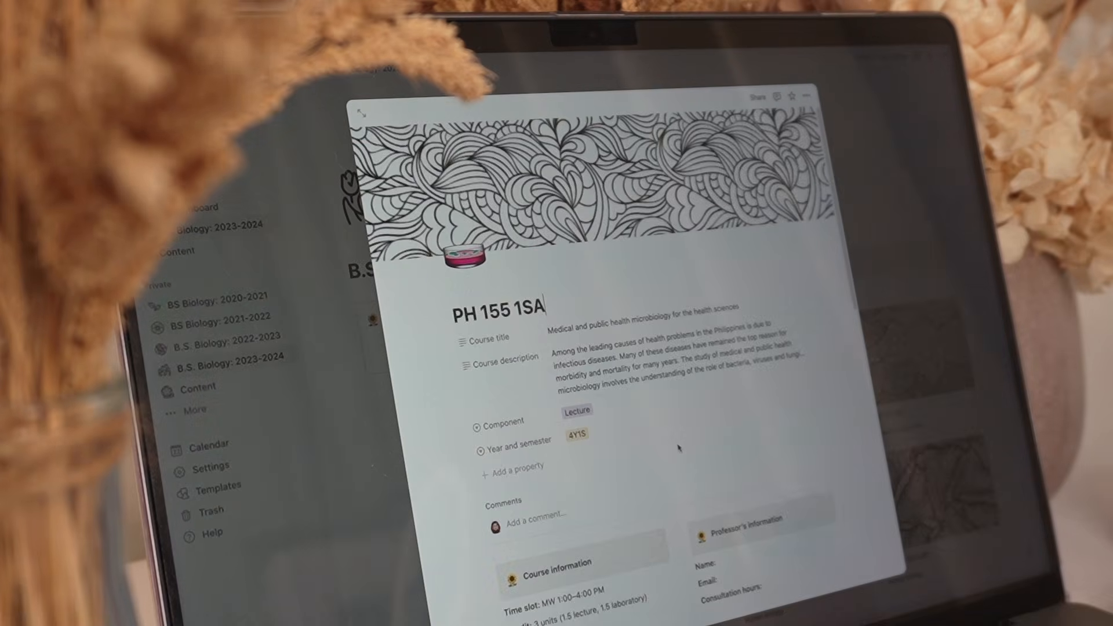
scroll(680, 449, "down", 5)
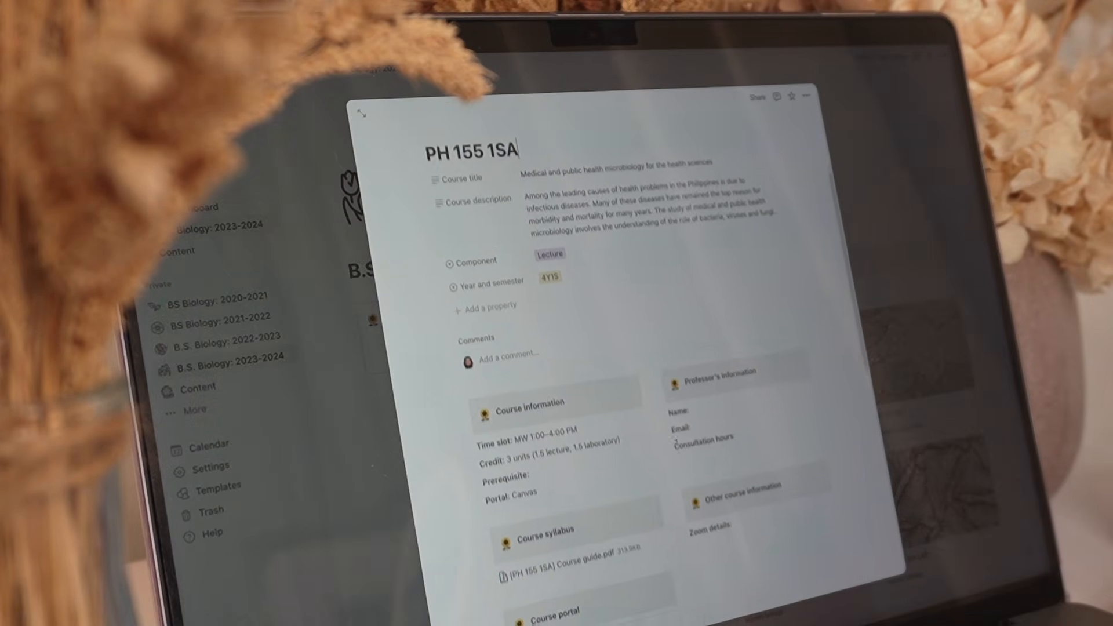
scroll(675, 441, "down", 5)
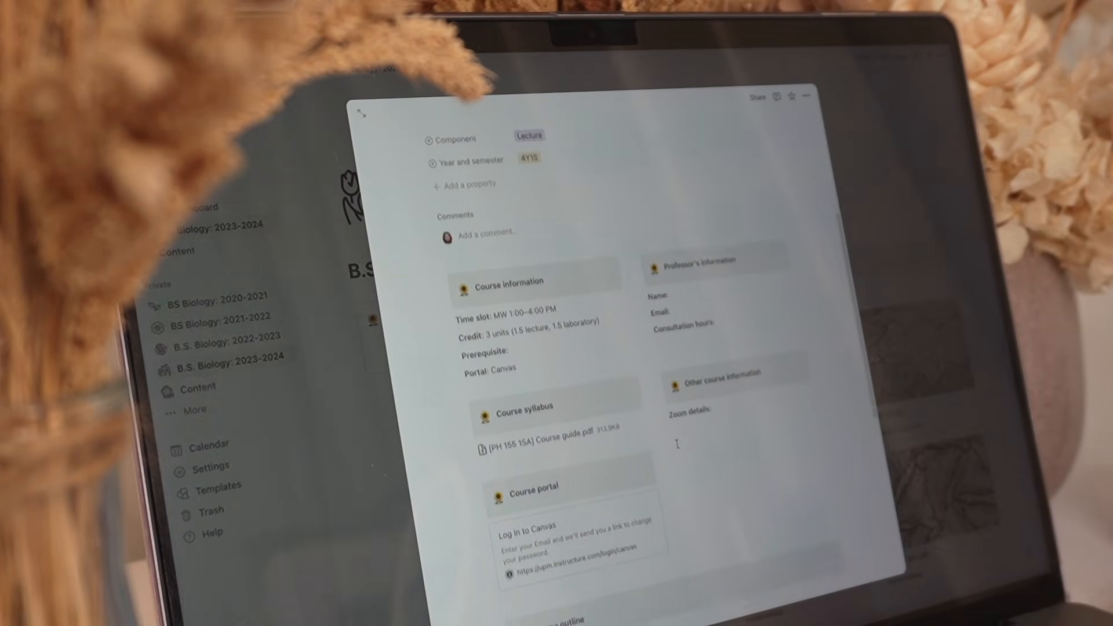
scroll(677, 444, "down", 5)
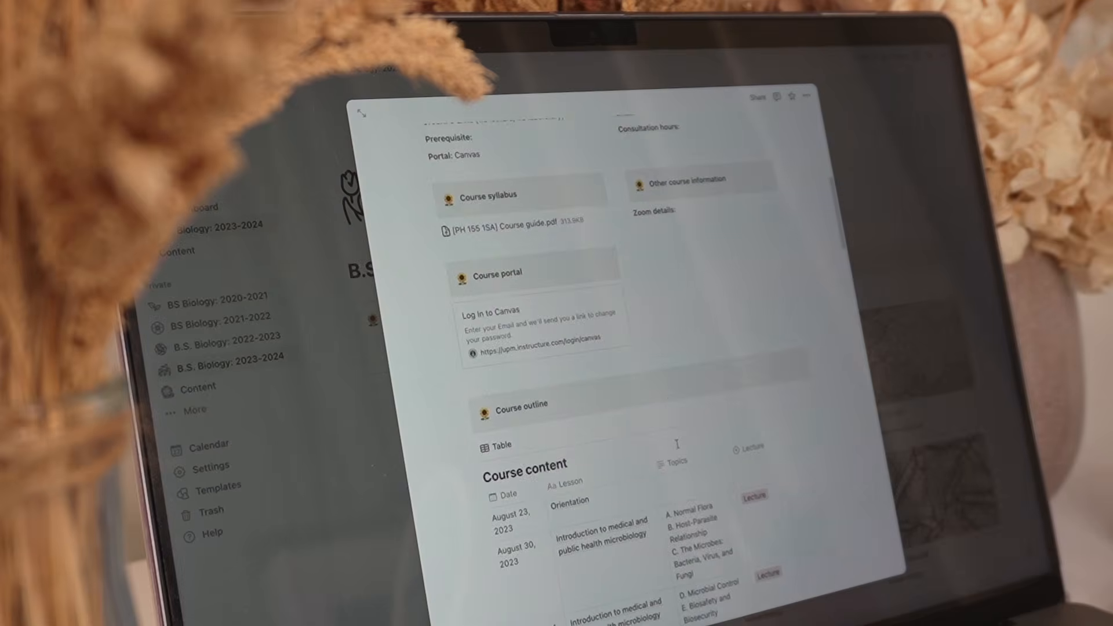
scroll(677, 445, "down", 5)
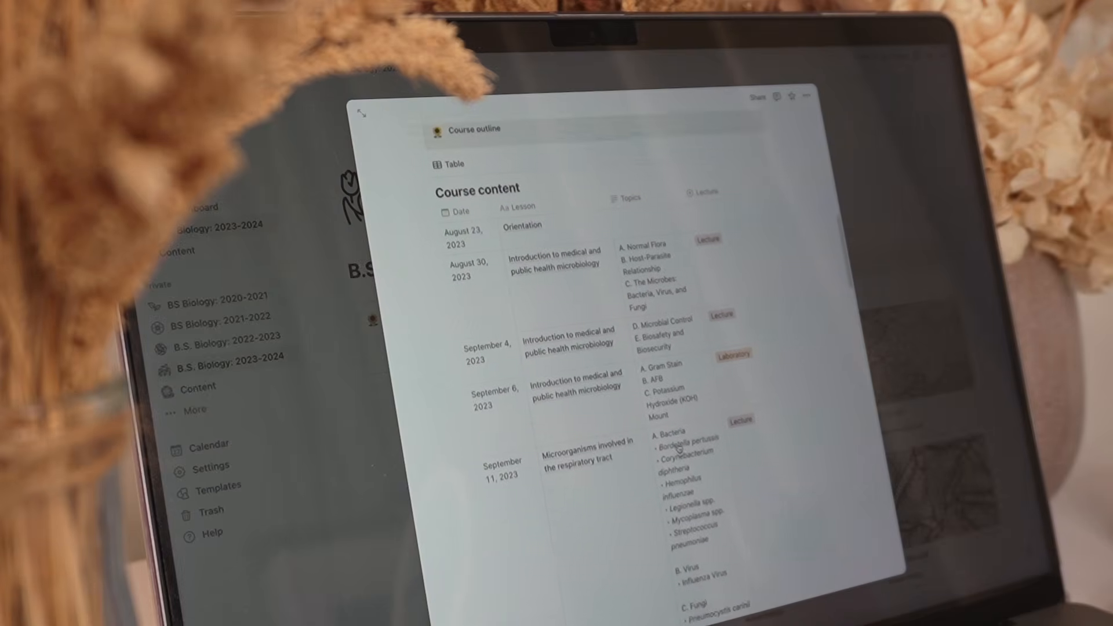